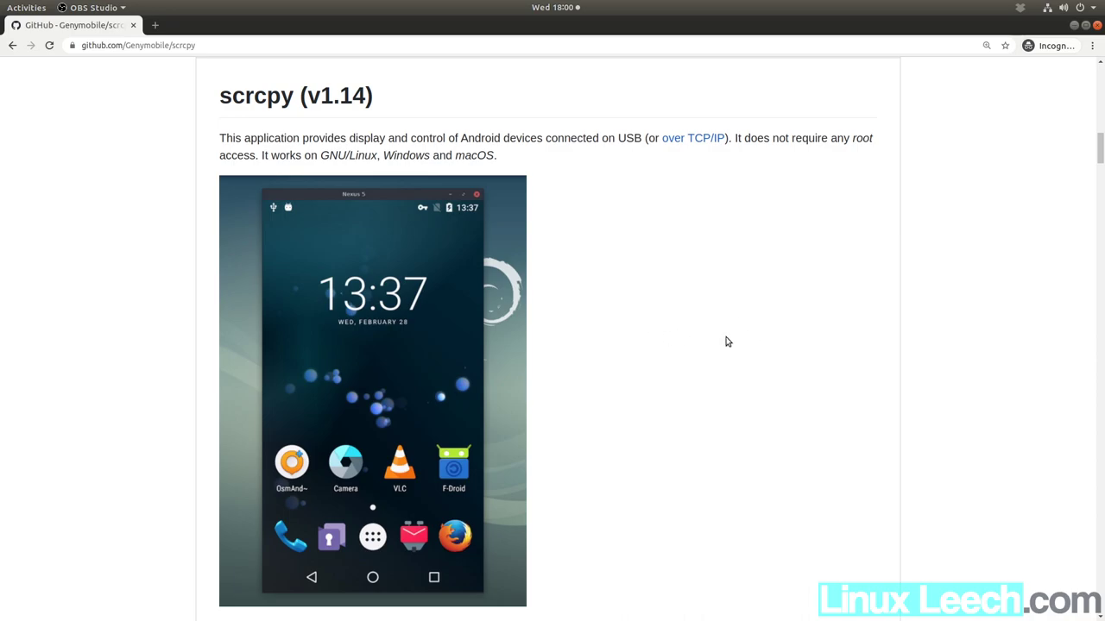
# Step: Open the scrcpy guide for building the app manually and go to its Debian/Ubuntu package requirements
pyautogui.scroll(-6, 693, 299)
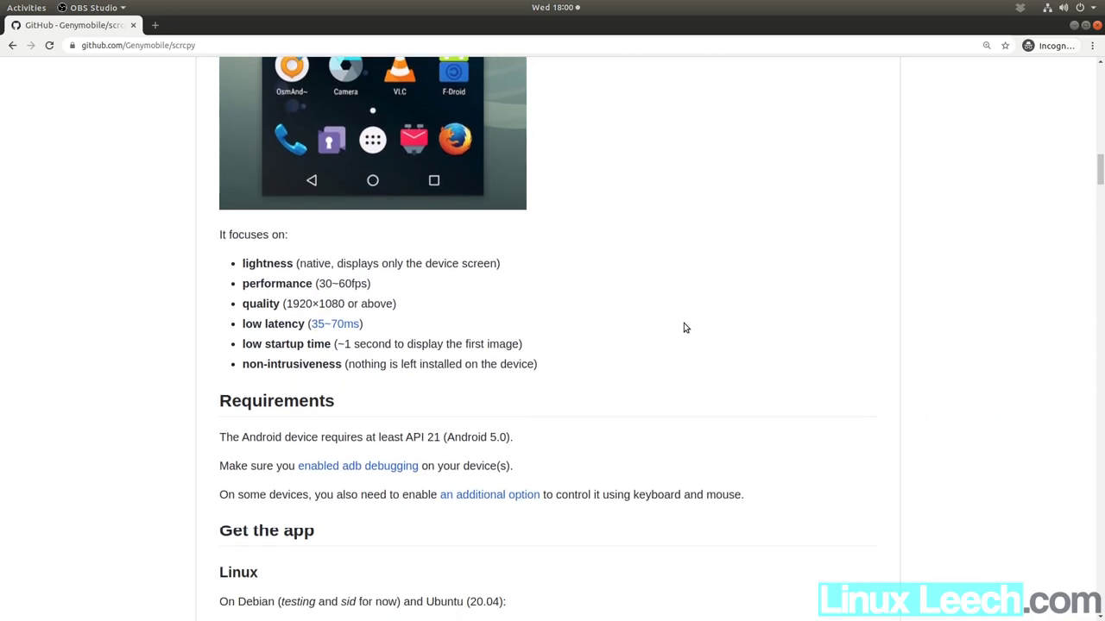
pyautogui.scroll(-7, 708, 332)
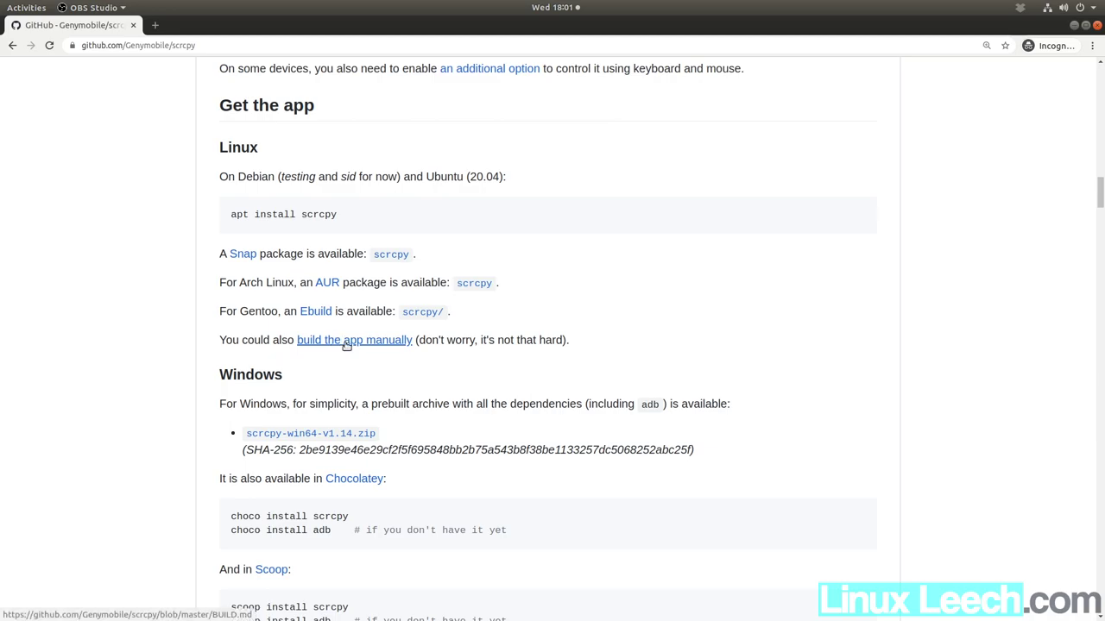
pyautogui.click(359, 341)
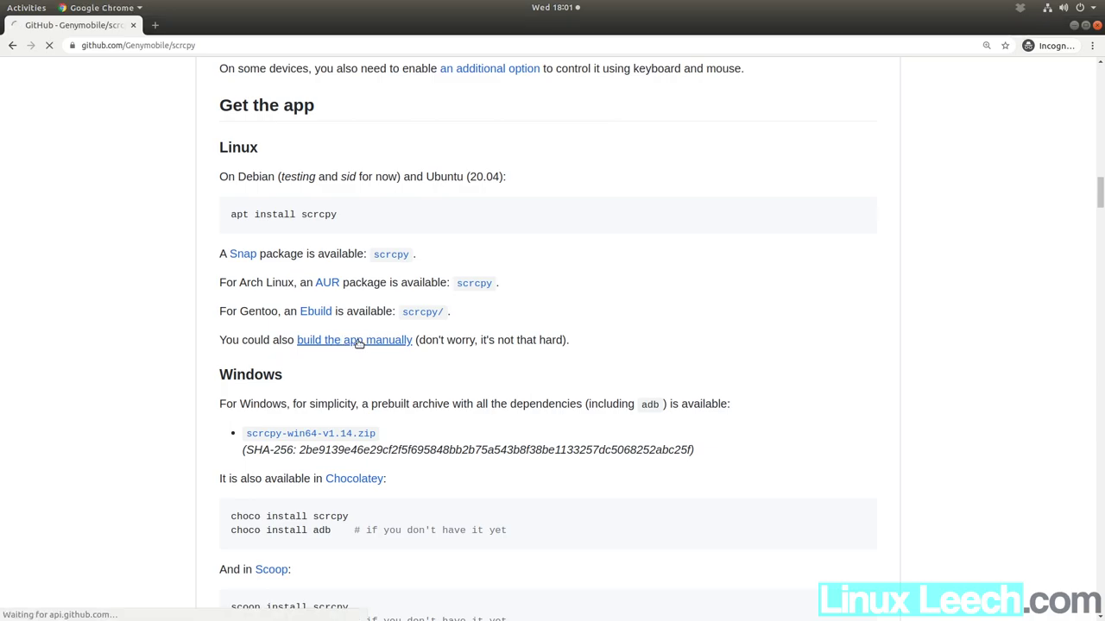
pyautogui.scroll(-15, 591, 377)
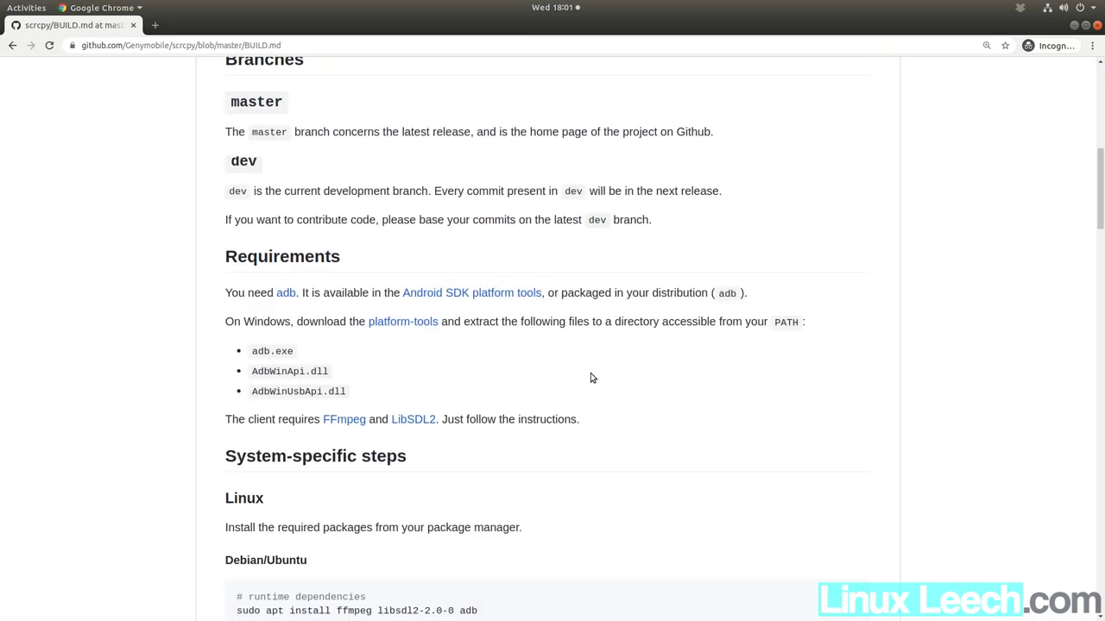
pyautogui.scroll(1, 590, 377)
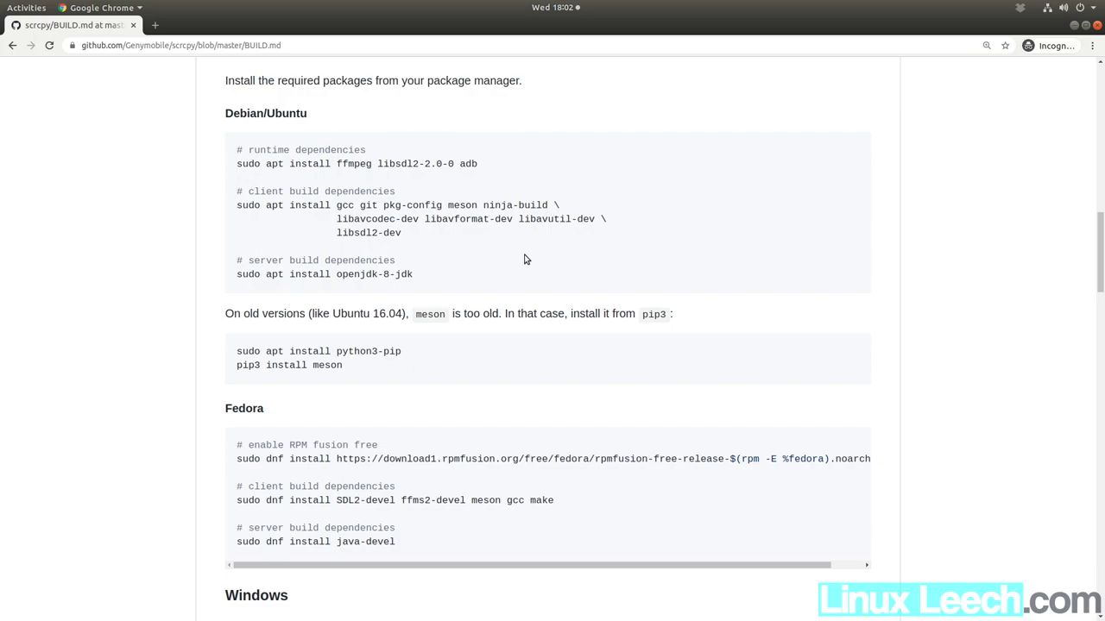
# Step: Switch to the terminal and print the current working directory with pwd
pyautogui.hotkey('alt', 'Tab')
pyautogui.hotkey('alt', 'Tab')
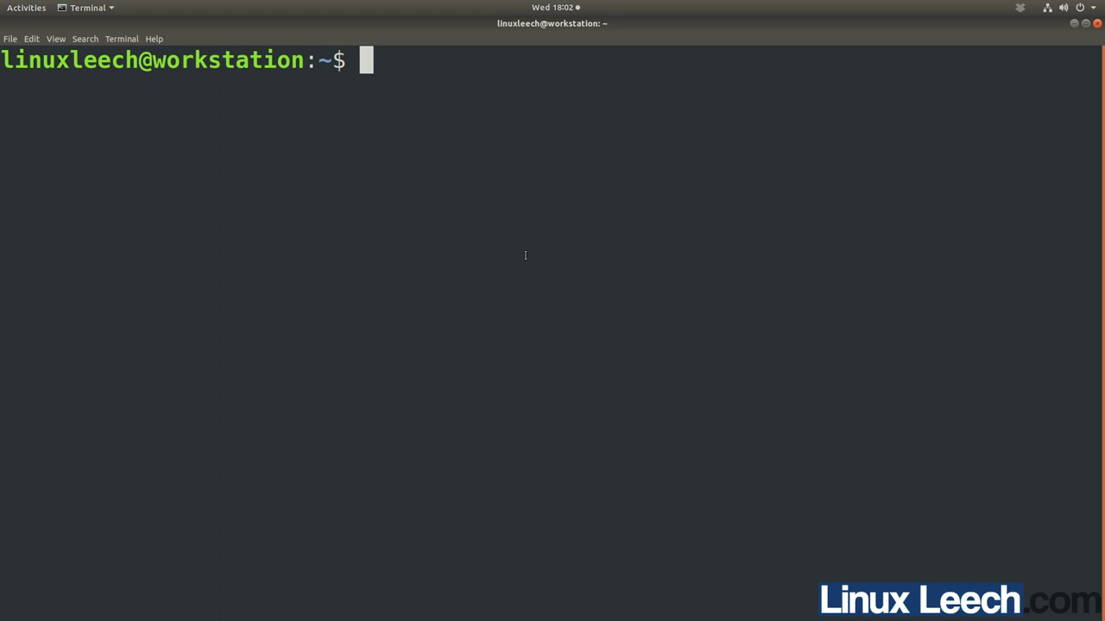
pyautogui.write('pwd')
pyautogui.press('Return')
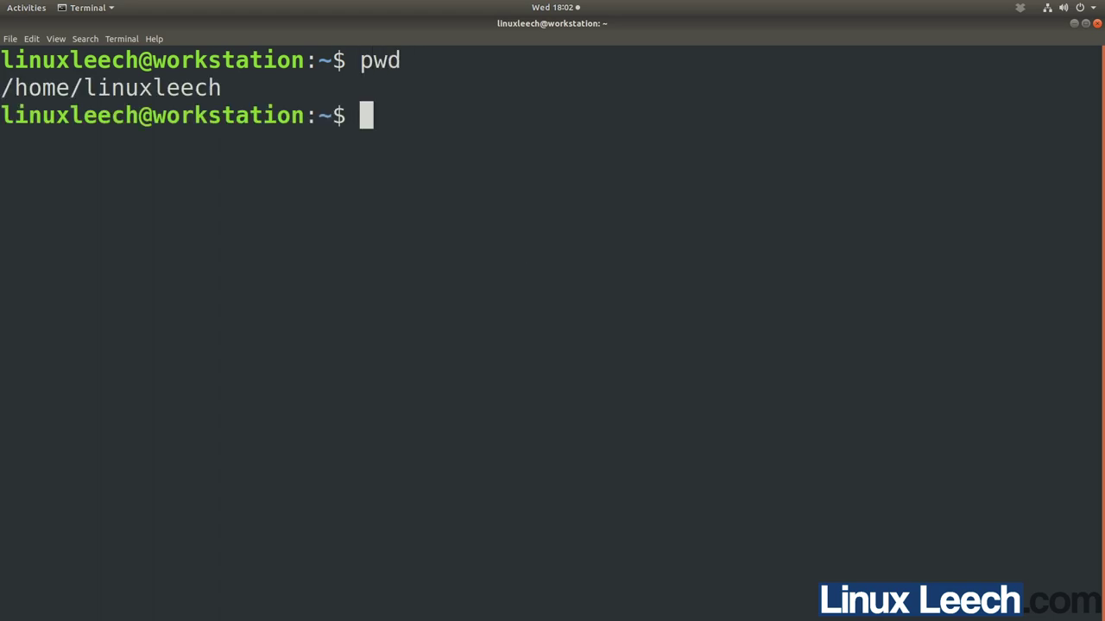
# Step: Change into the bin directory and list its contents
pyautogui.write('cd bin')
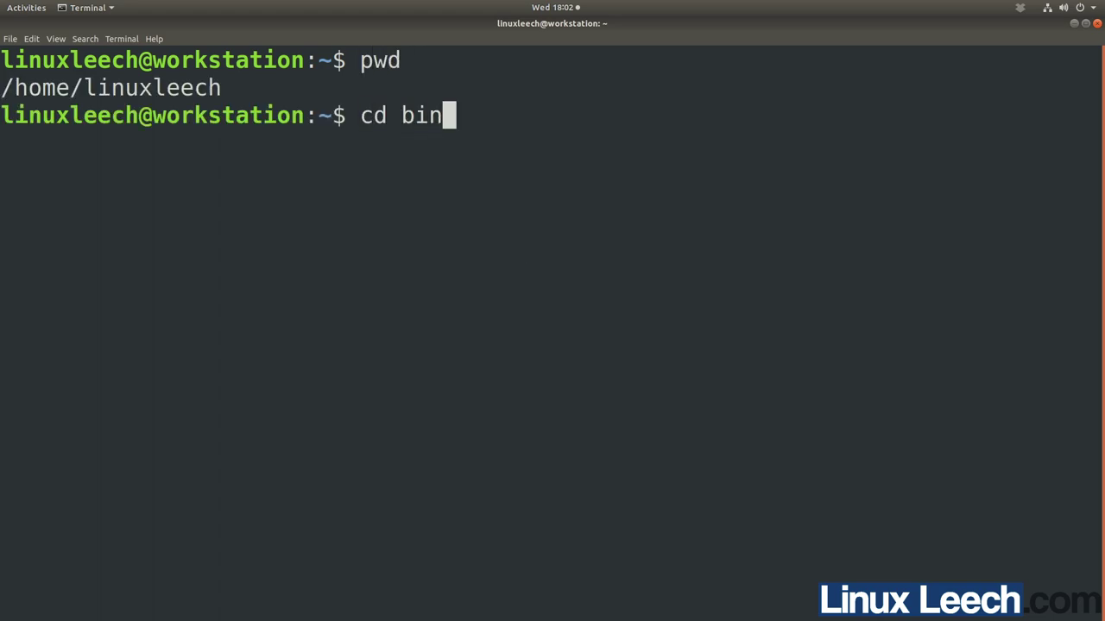
pyautogui.press('Return')
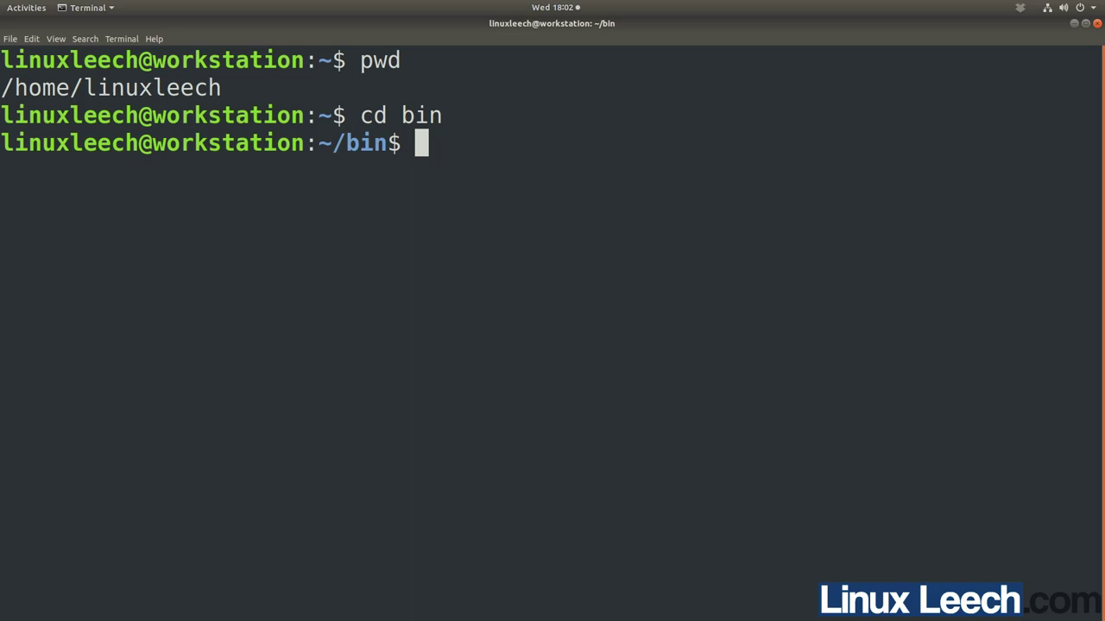
pyautogui.write('ls')
pyautogui.press('Return')
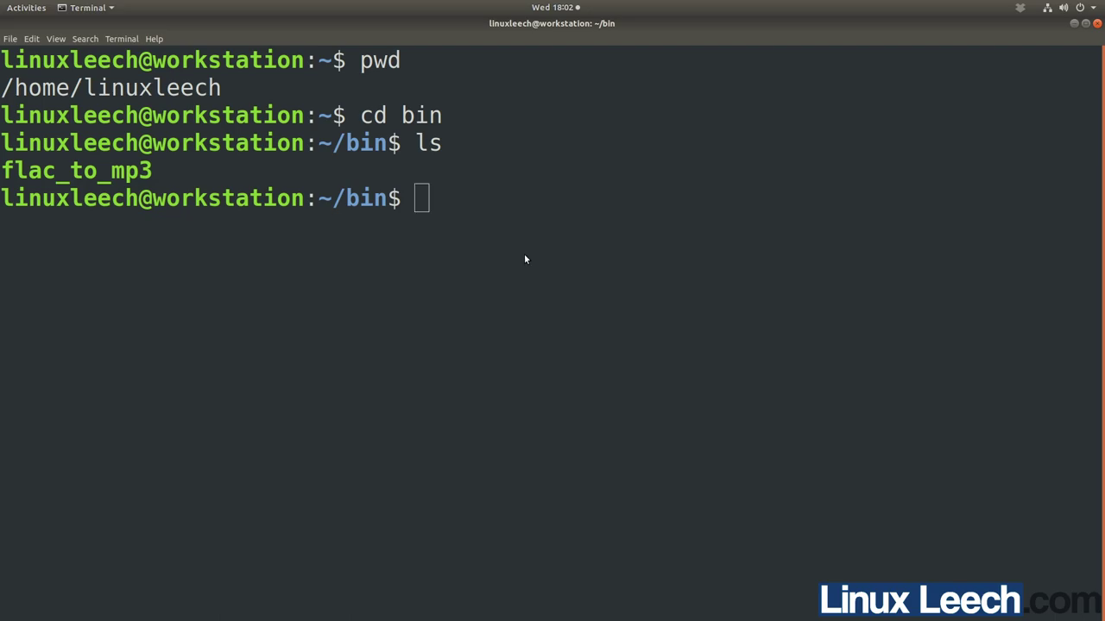
# Step: Copy the runtime dependencies command from the build guide and run "sudo apt install ffmpeg libsdl2-2.0-0 adb" in the terminal, entering the sudo password
pyautogui.hotkey('alt', 'Tab')
pyautogui.moveTo(618, 276); pyautogui.dragTo(861, 274)
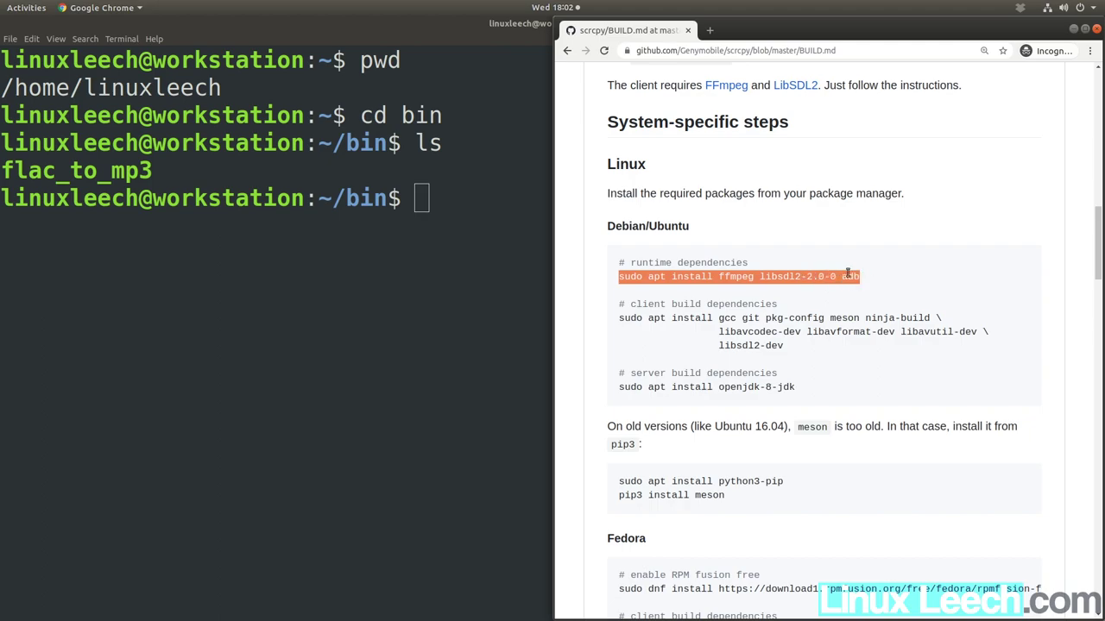
pyautogui.rightClick(832, 276)
pyautogui.click(835, 287)
pyautogui.click(470, 351)
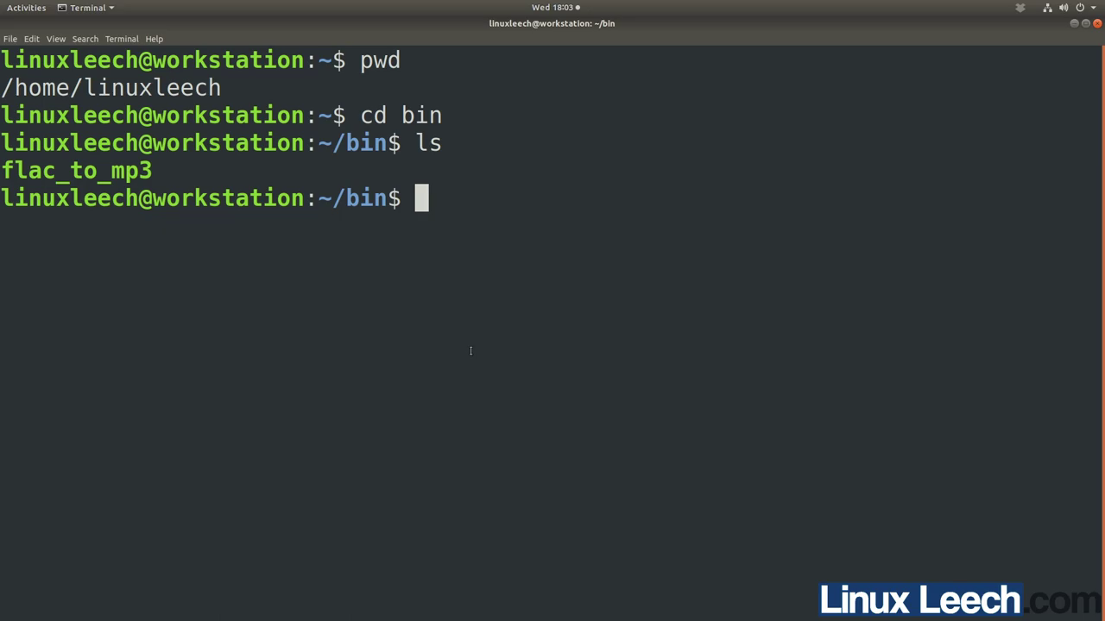
pyautogui.rightClick(470, 350)
pyautogui.click(508, 386)
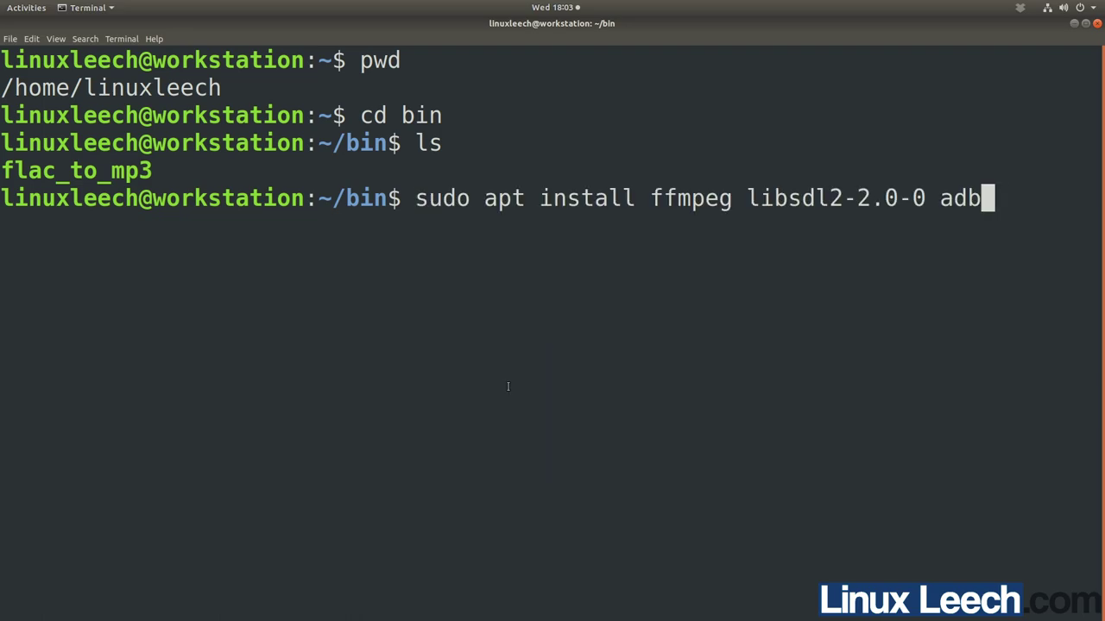
pyautogui.press('Return')
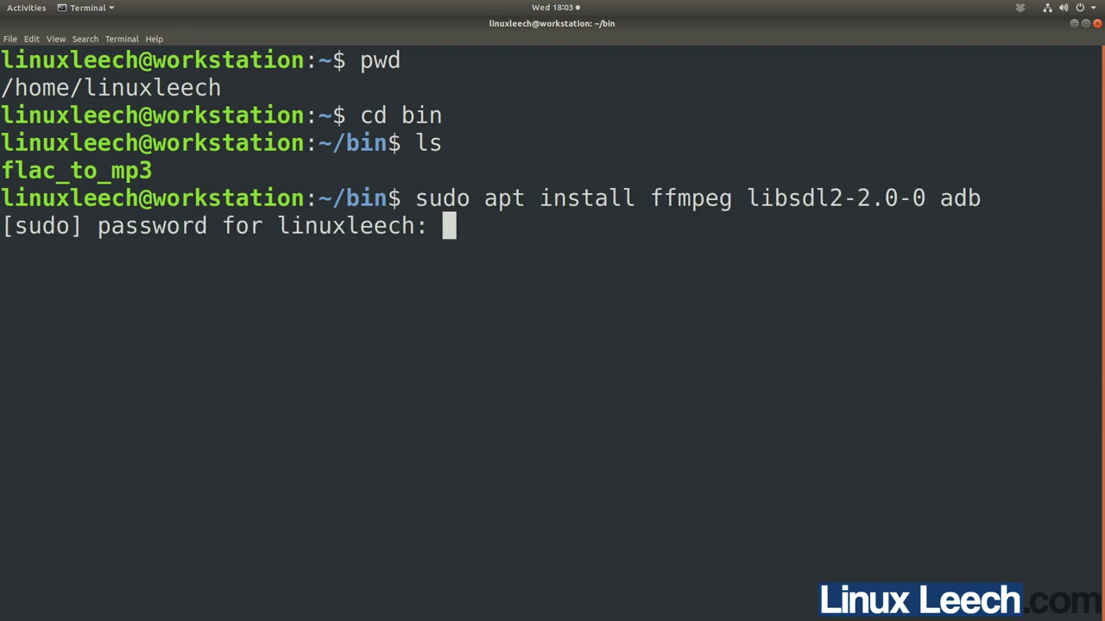
pyautogui.press('Return')
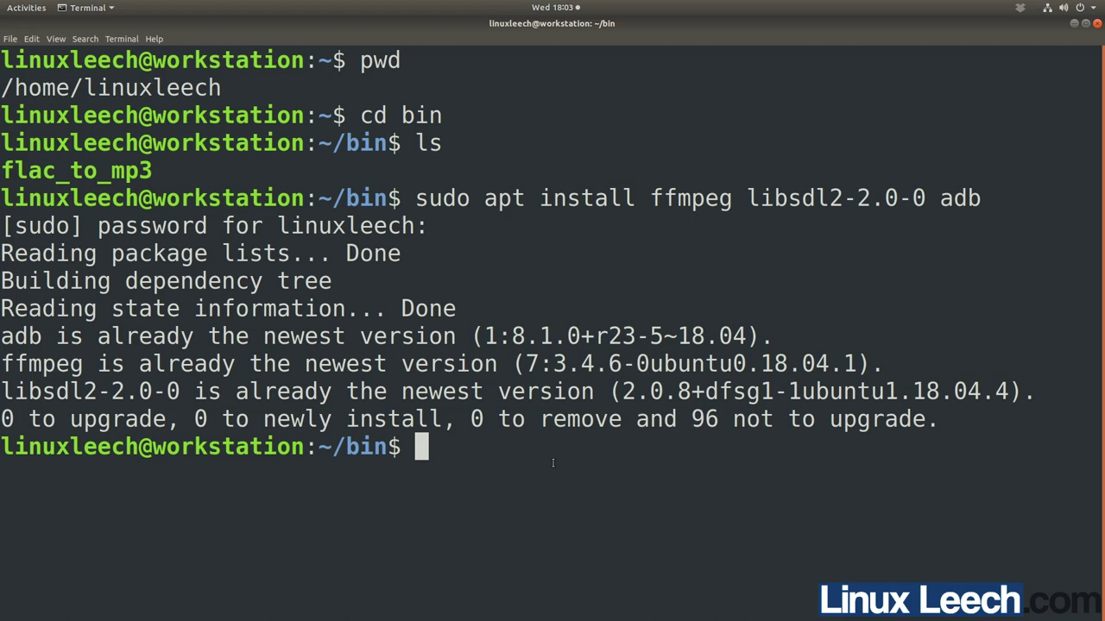
# Step: Copy the client build dependencies command from the build guide and run it in the terminal to install gcc through libsdl2-dev
pyautogui.hotkey('alt', 'Tab')
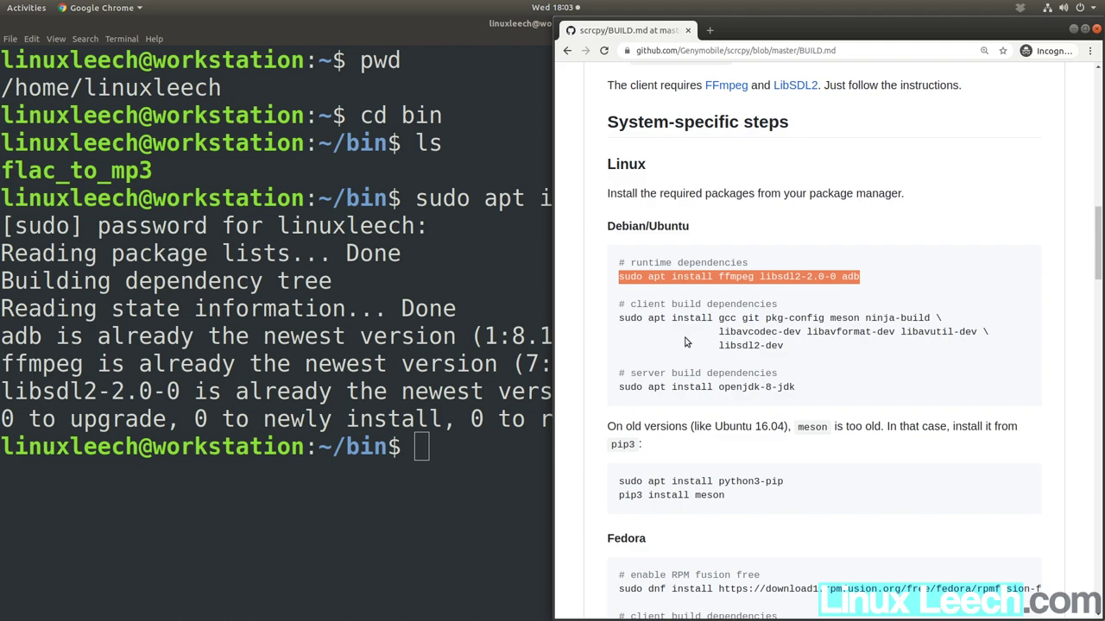
pyautogui.click(619, 318)
pyautogui.moveTo(619, 317); pyautogui.dragTo(782, 343)
pyautogui.rightClick(782, 343)
pyautogui.click(787, 334)
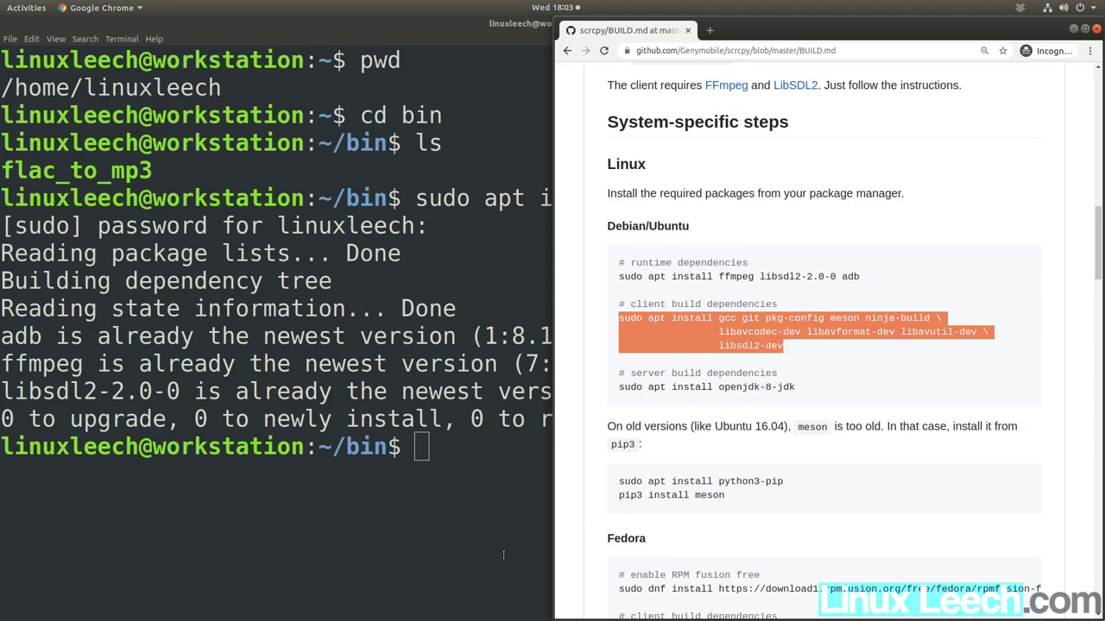
pyautogui.click(503, 555)
pyautogui.hotkey('ctrl', 'shift', 'v')
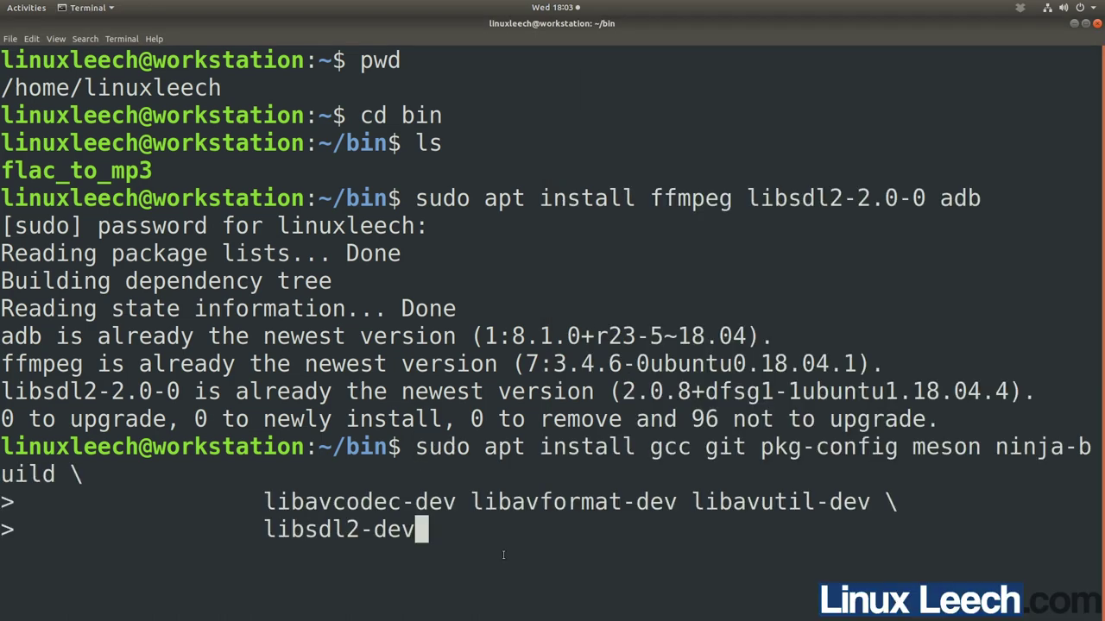
pyautogui.press('Return')
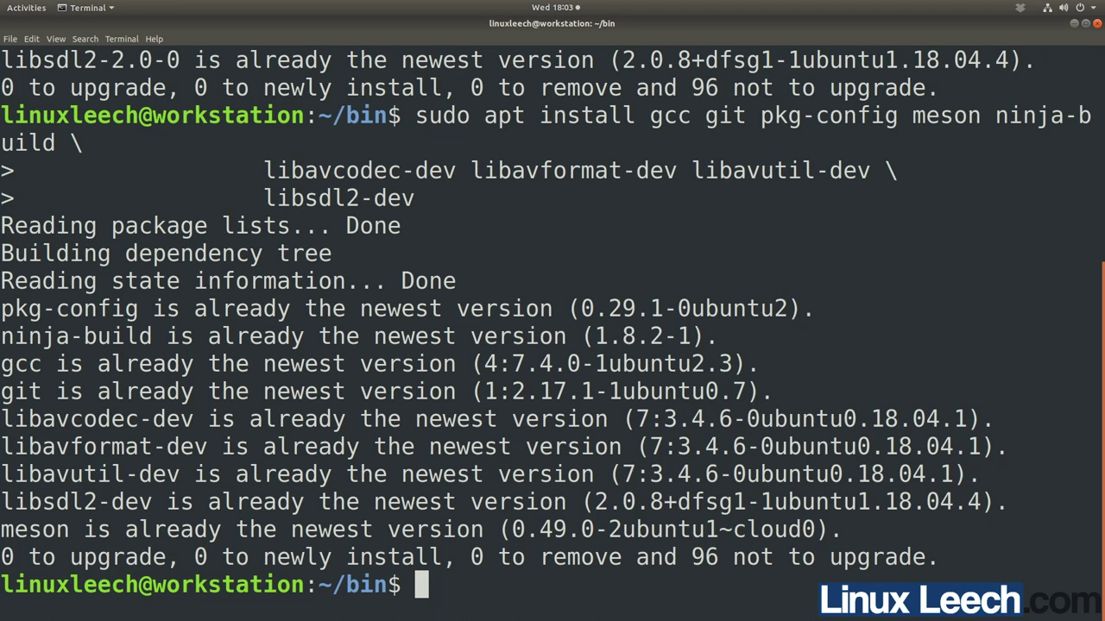
pyautogui.hotkey('alt', 'Tab')
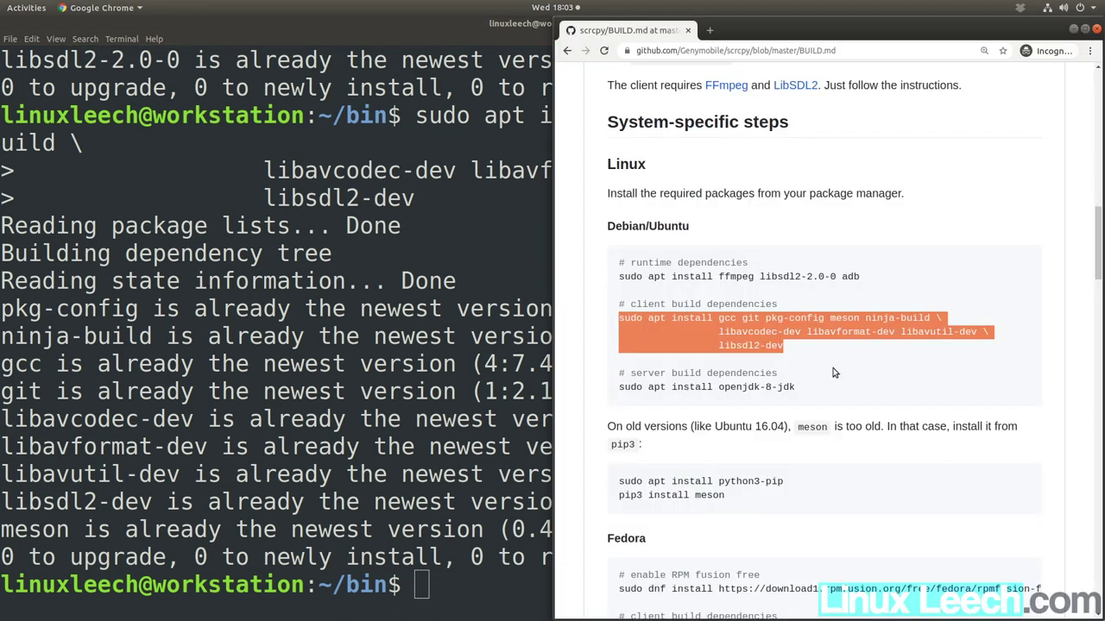
pyautogui.click(833, 371)
pyautogui.moveTo(625, 372); pyautogui.dragTo(812, 394)
pyautogui.click(798, 387)
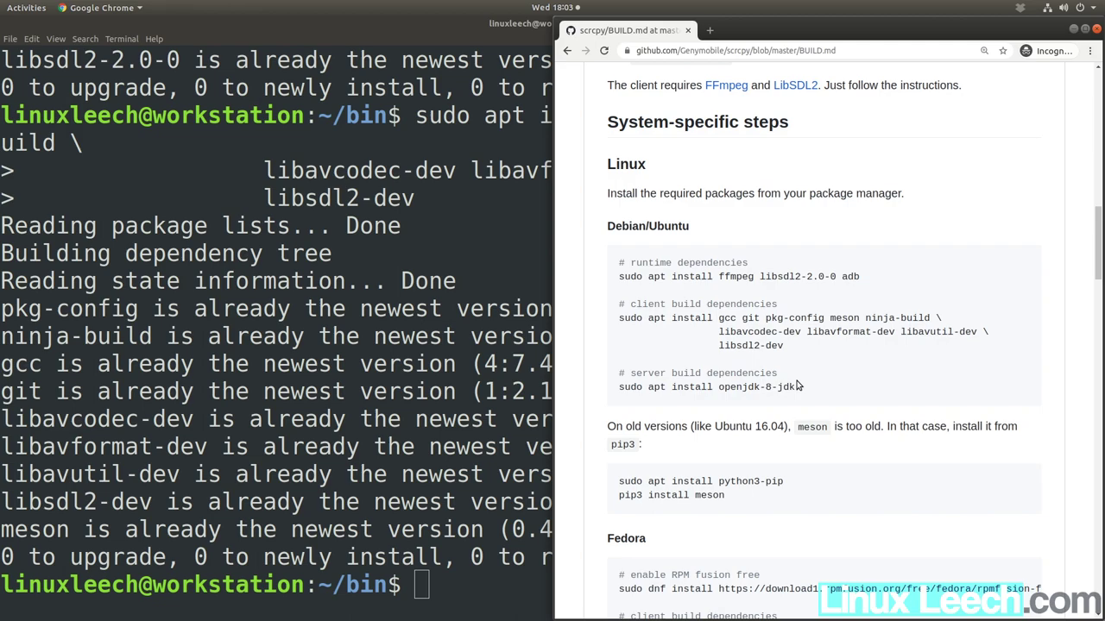
pyautogui.scroll(-15, 797, 387)
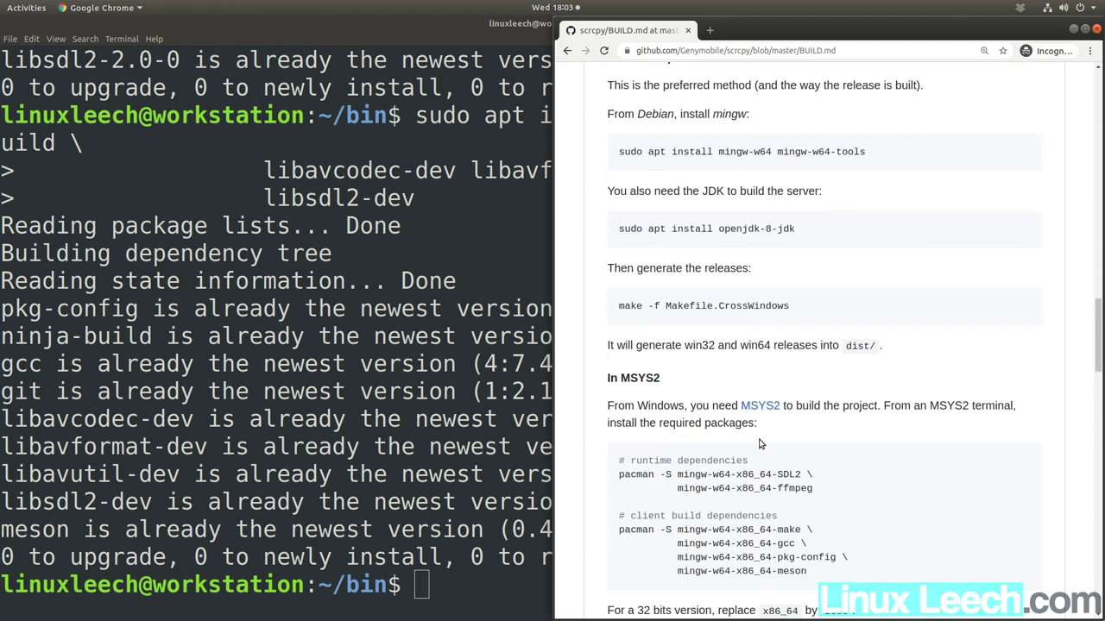
pyautogui.scroll(-19, 758, 443)
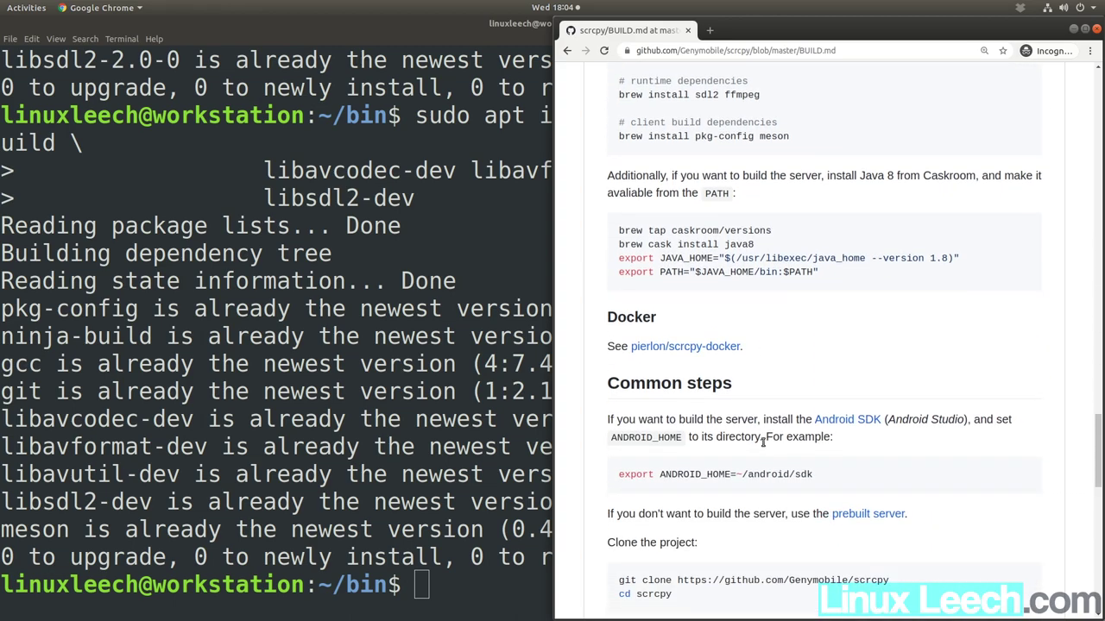
pyautogui.scroll(-3, 763, 443)
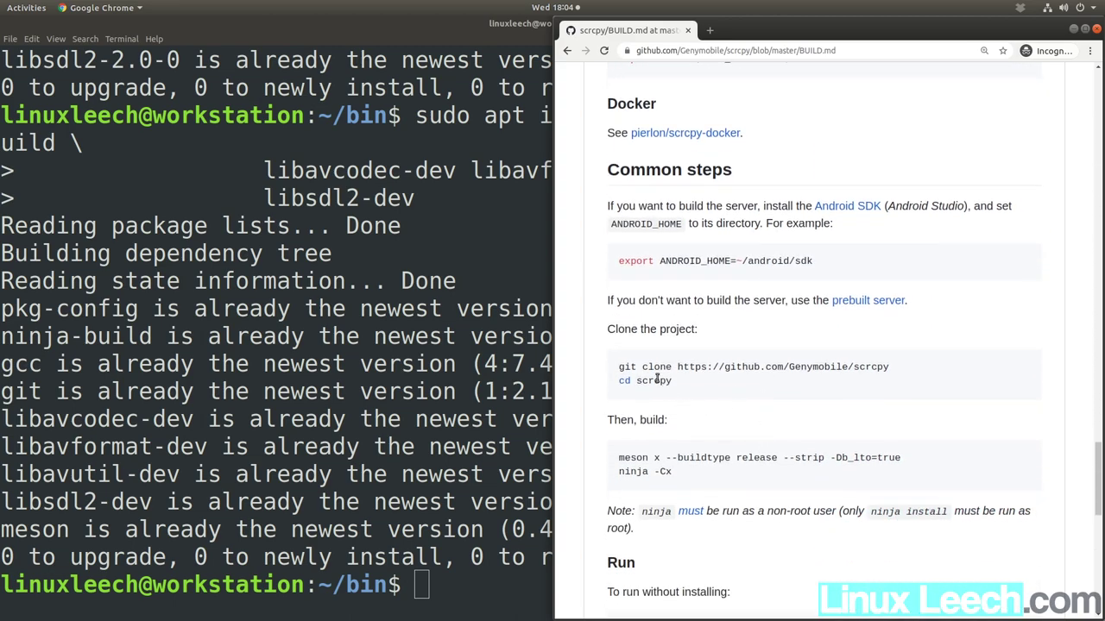
pyautogui.moveTo(615, 371); pyautogui.dragTo(891, 368)
pyautogui.rightClick(879, 366)
pyautogui.click(882, 376)
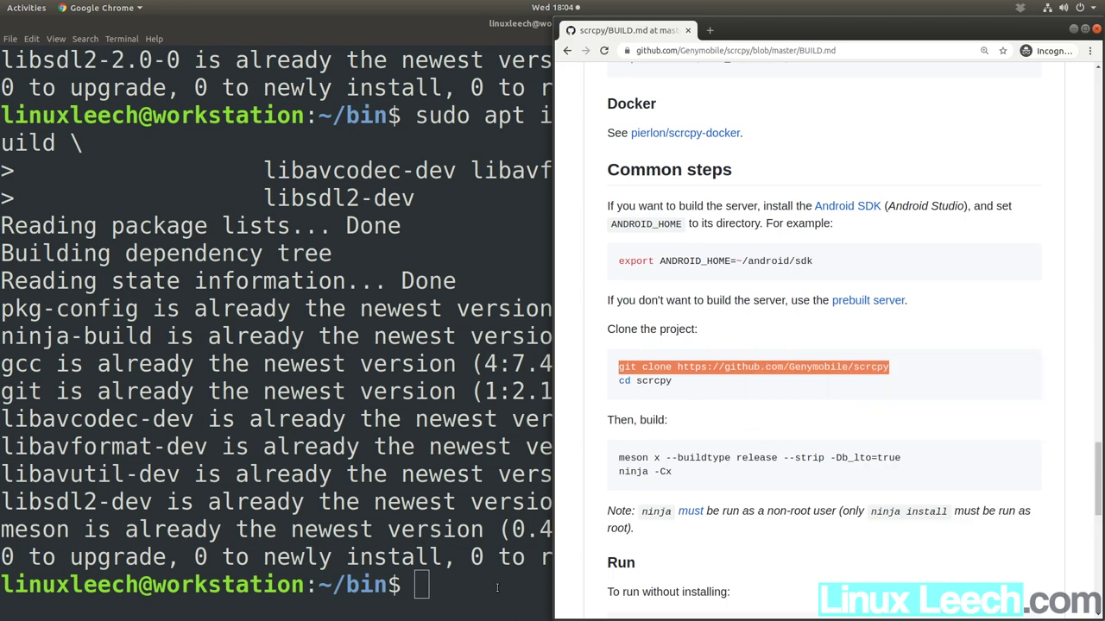
pyautogui.click(498, 587)
pyautogui.hotkey('ctrl', 'l')
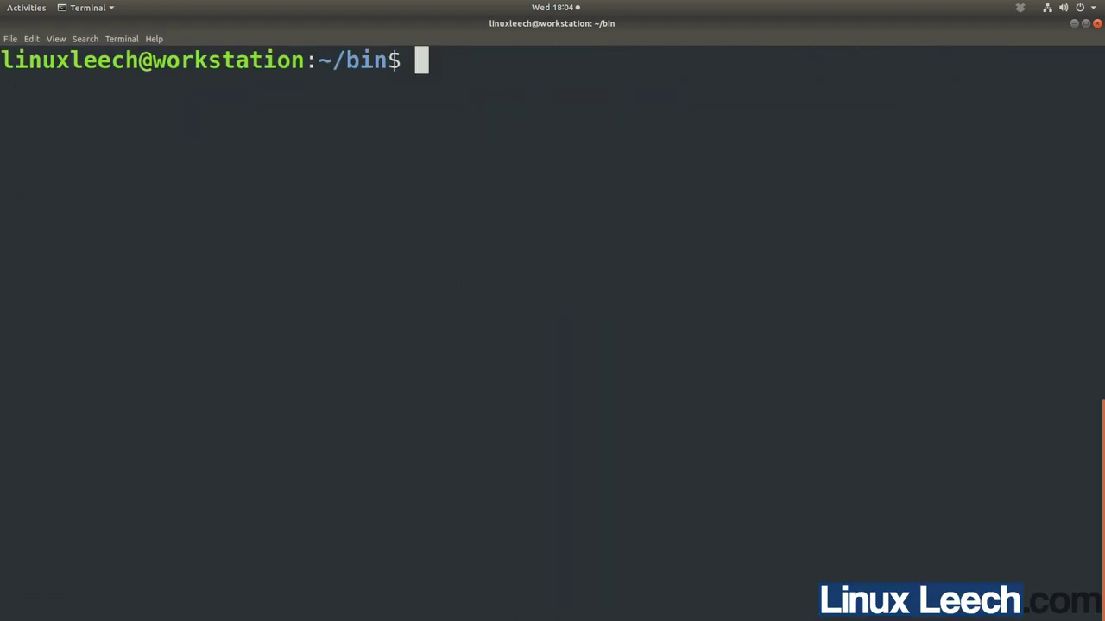
pyautogui.hotkey('ctrl', 'shift', 'v')
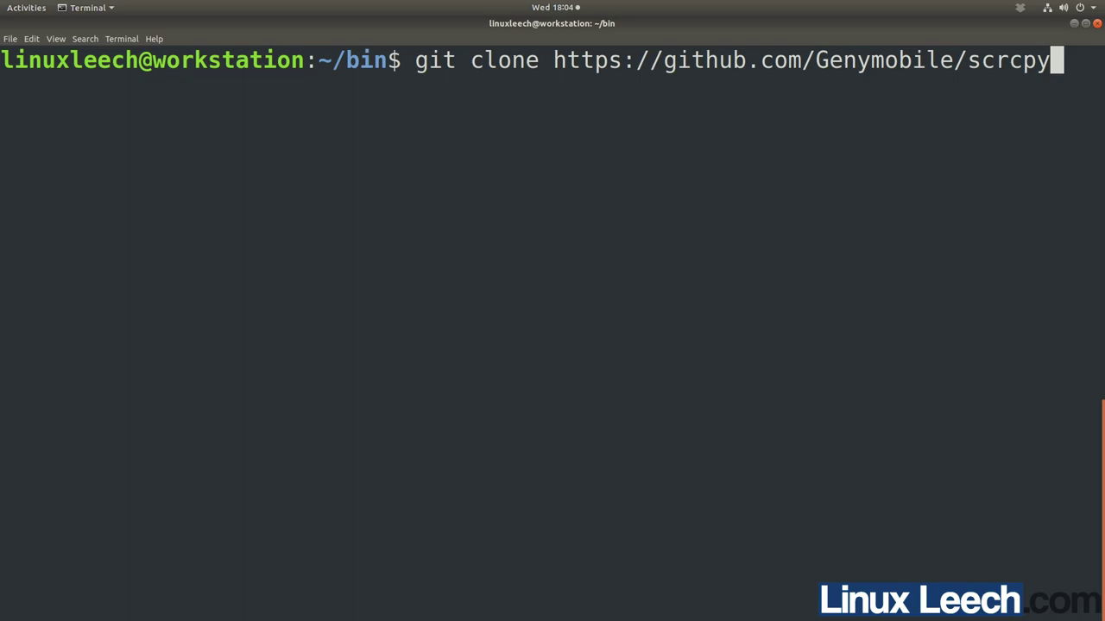
pyautogui.press('Return')
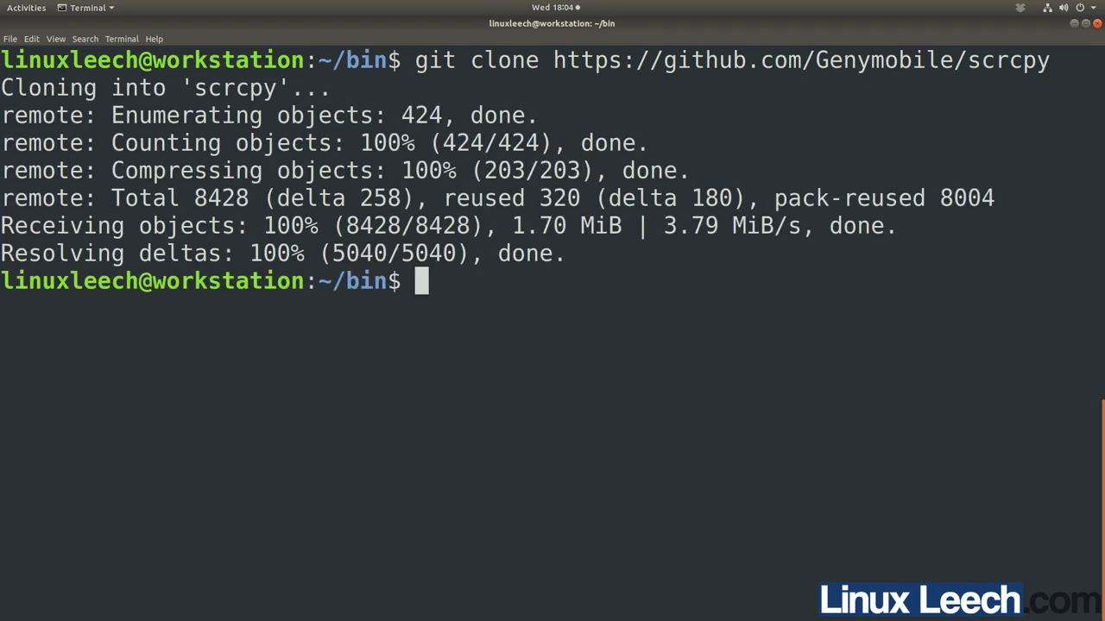
# Step: List the contents of the bin directory and change into the cloned scrcpy directory
pyautogui.write('ls')
pyautogui.press('Return')
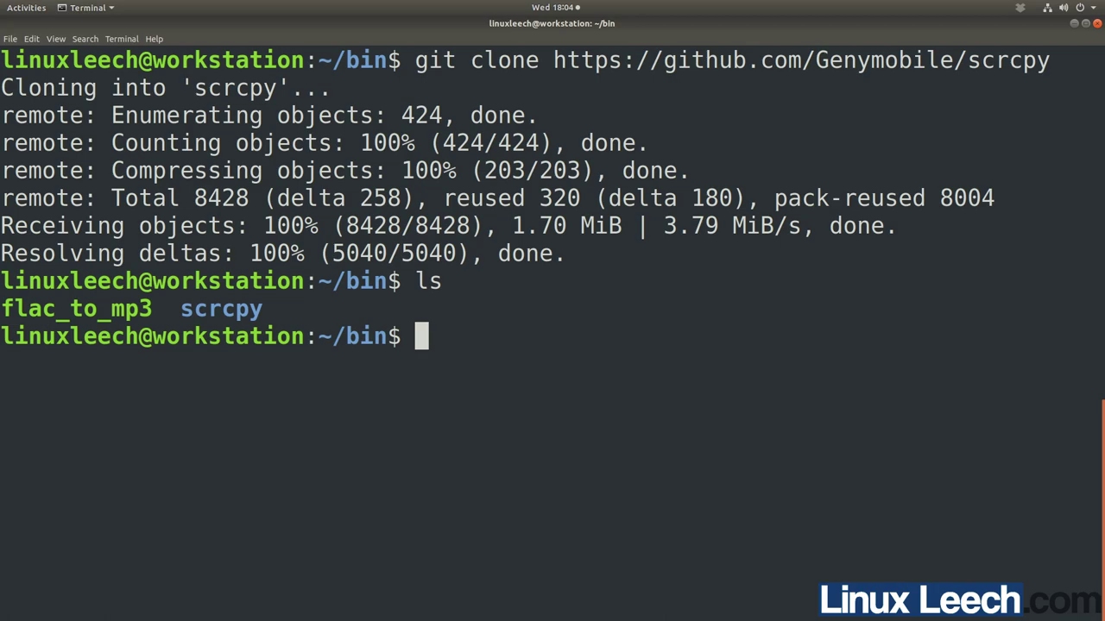
pyautogui.write('cd s')
pyautogui.press('Tab')
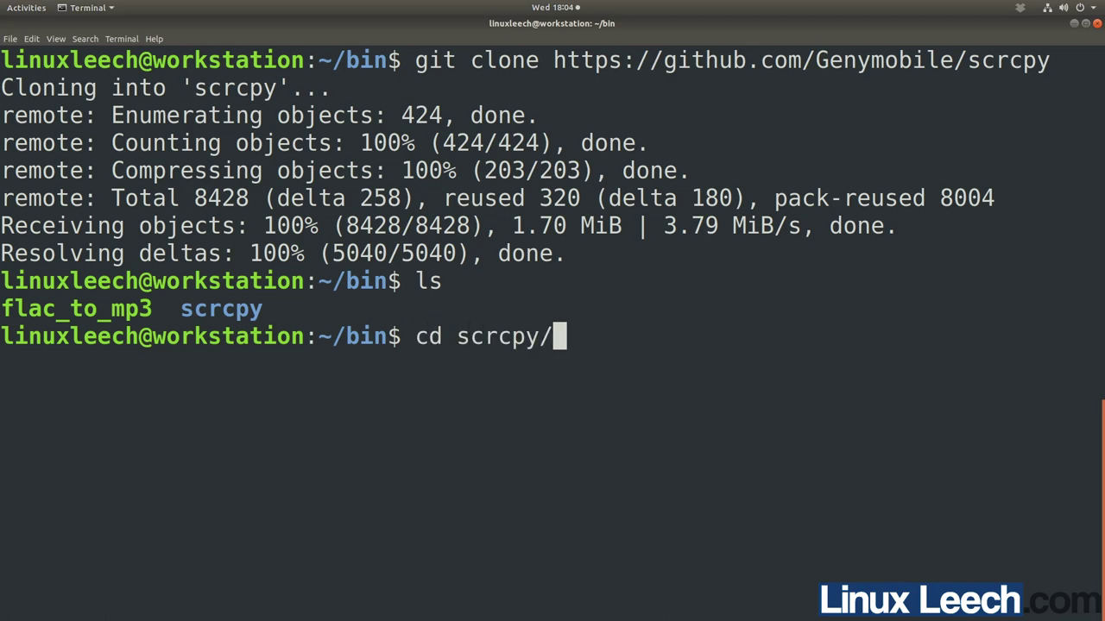
pyautogui.press('Return')
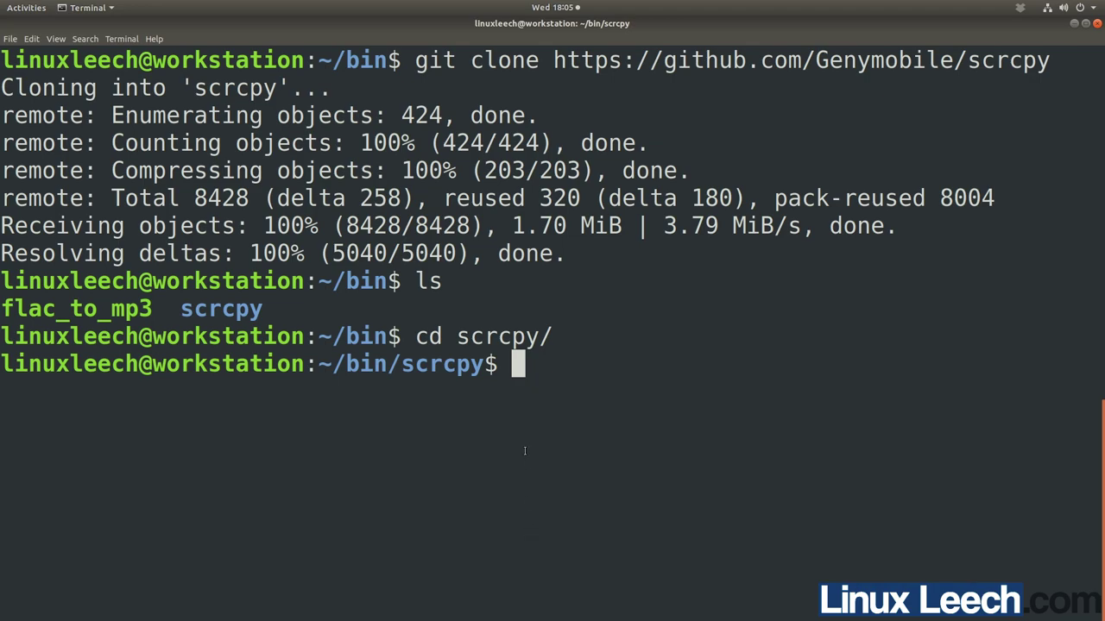
# Step: Create a directory named scrcpy-server inside the scrcpy directory
pyautogui.write('mkd')
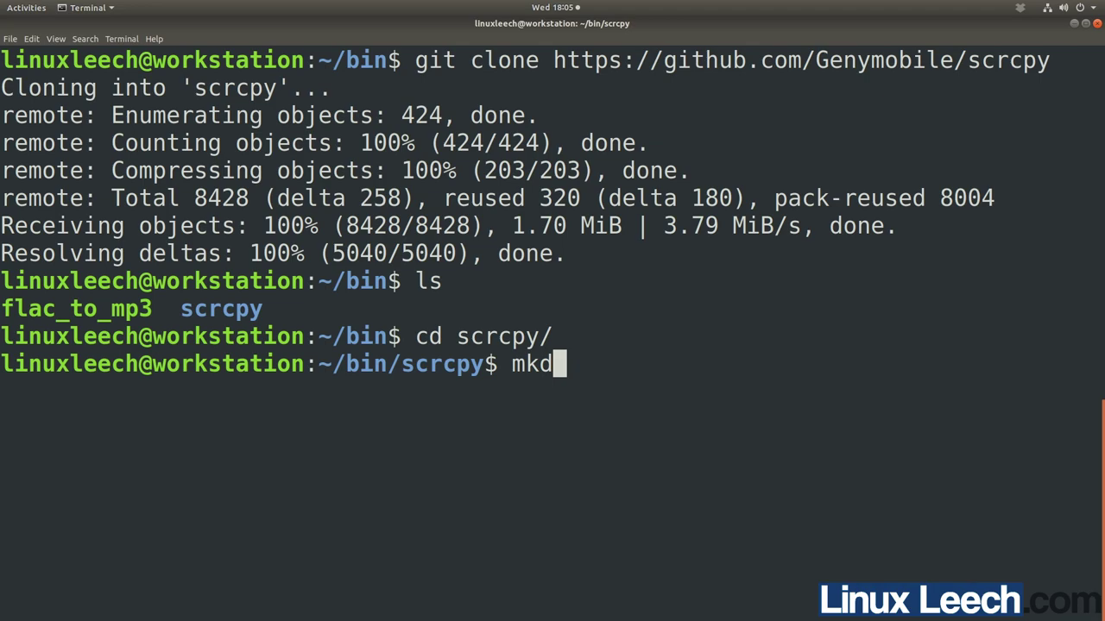
pyautogui.write('ir s')
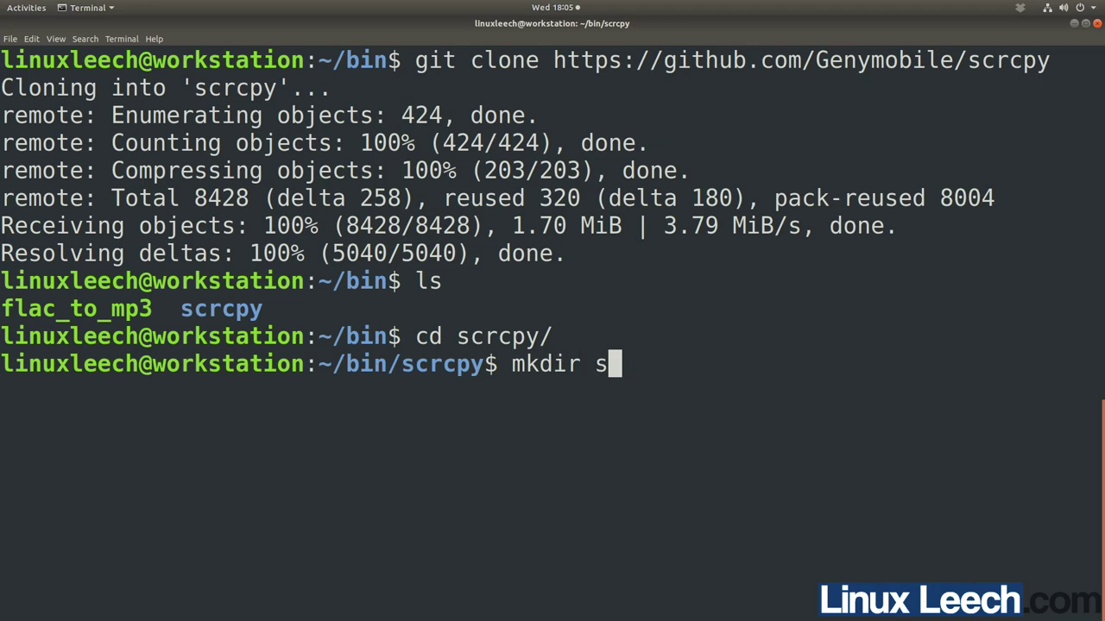
pyautogui.write('crcpy-server')
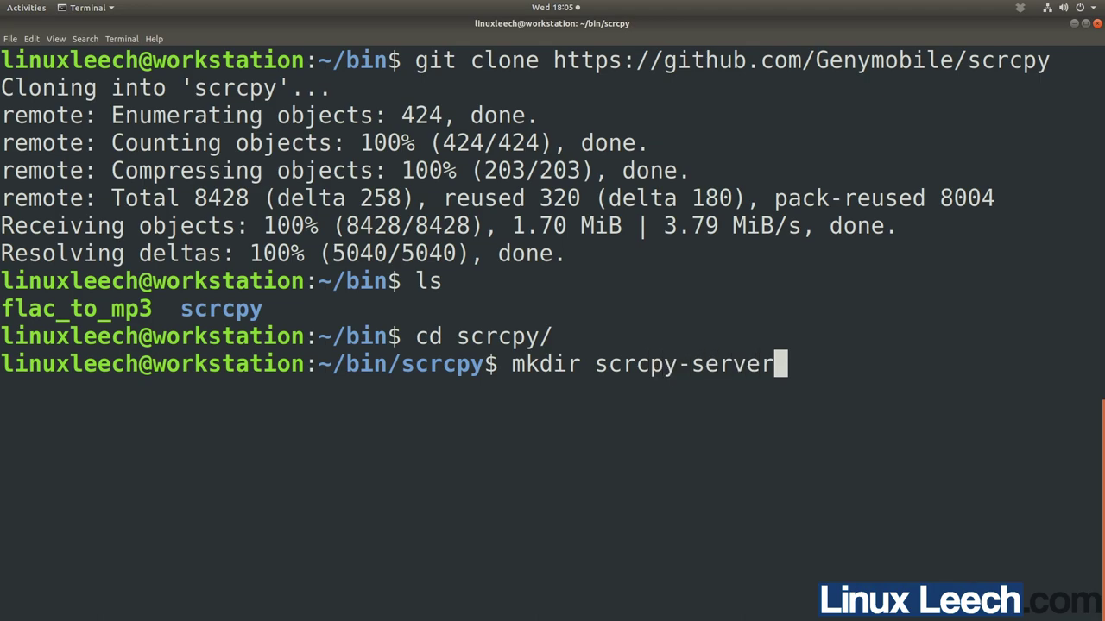
pyautogui.press('Return')
# Step: Change into the new scrcpy-server directory inside ~/bin/scrcpy
pyautogui.write('cd ')
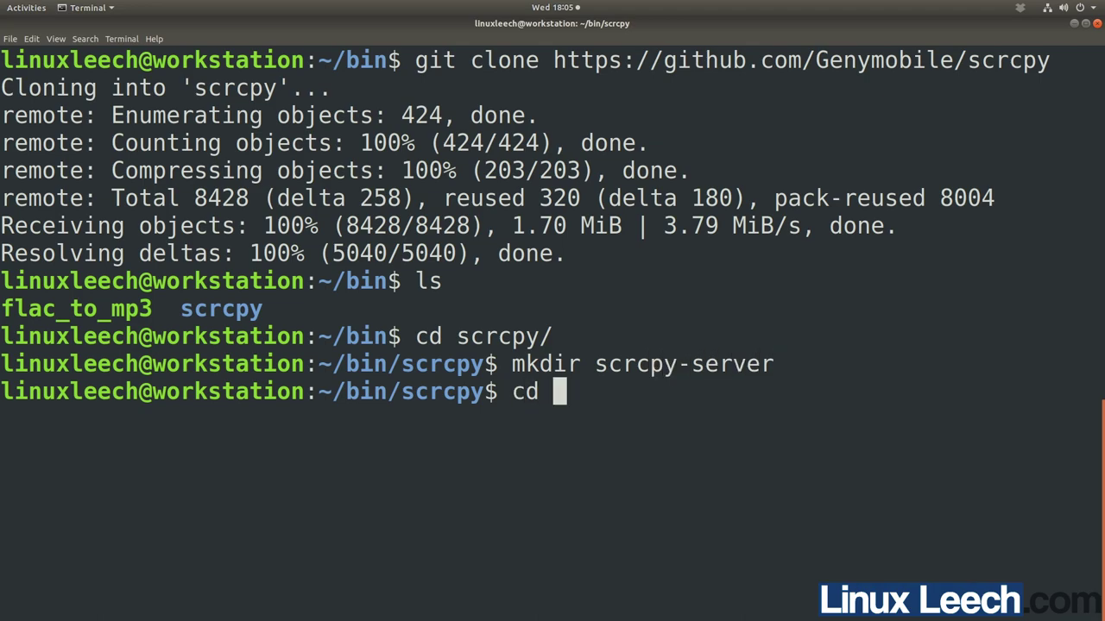
pyautogui.write('scrc')
pyautogui.press('Tab')
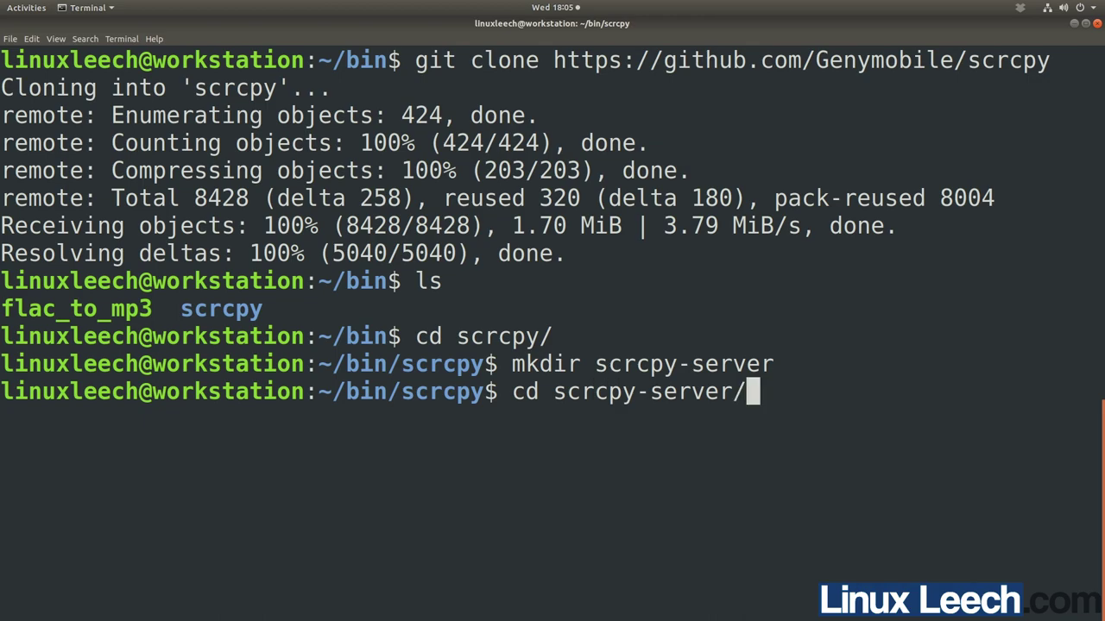
pyautogui.press('Return')
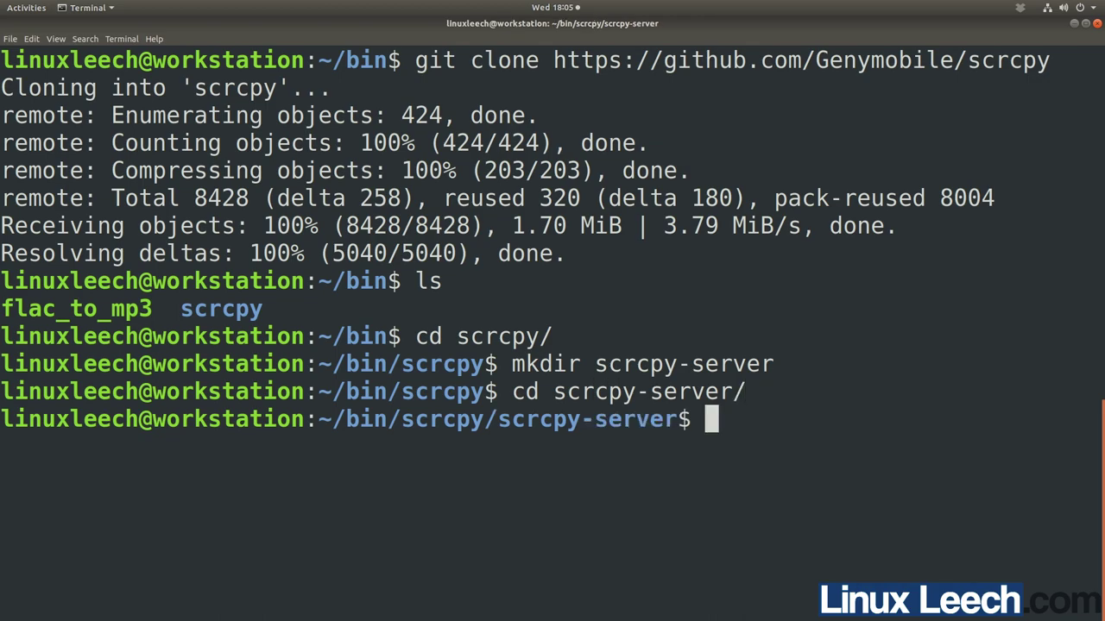
# Step: List the contents of the scrcpy-server directory and print the working directory's full path
pyautogui.write('ls')
pyautogui.press('Return')
pyautogui.write('pwd')
pyautogui.press('Return')
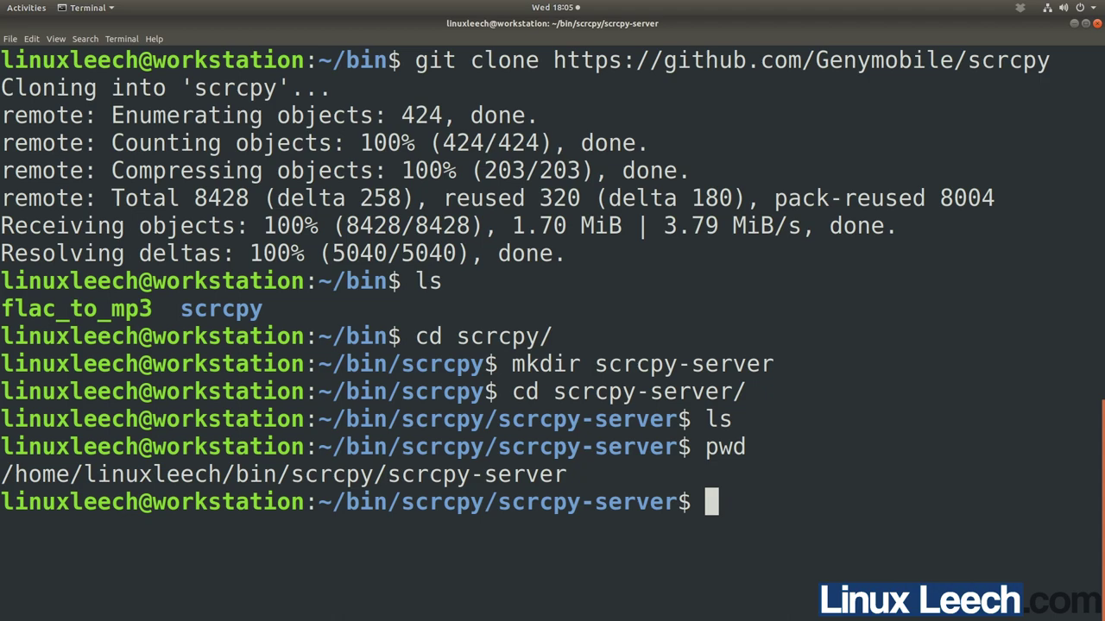
# Step: Switch to Chrome and copy the link address of scrcpy-server-v1.14 from the build guide's Prebuilt server section
pyautogui.hotkey('alt', 'Tab')
pyautogui.click(782, 412)
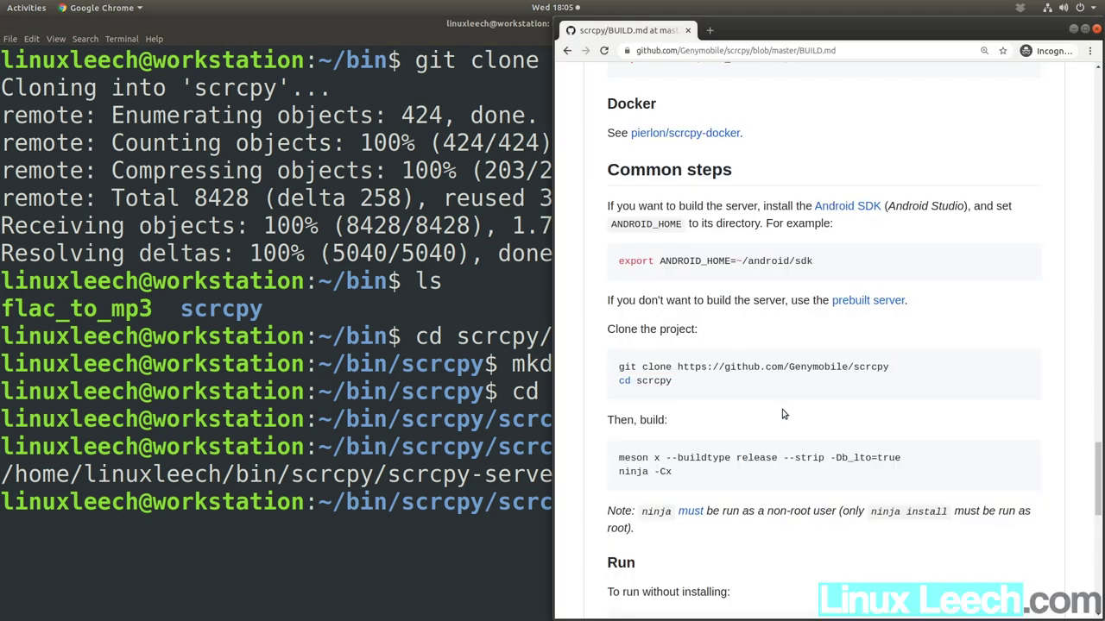
pyautogui.scroll(-1, 782, 411)
pyautogui.scroll(-10, 782, 414)
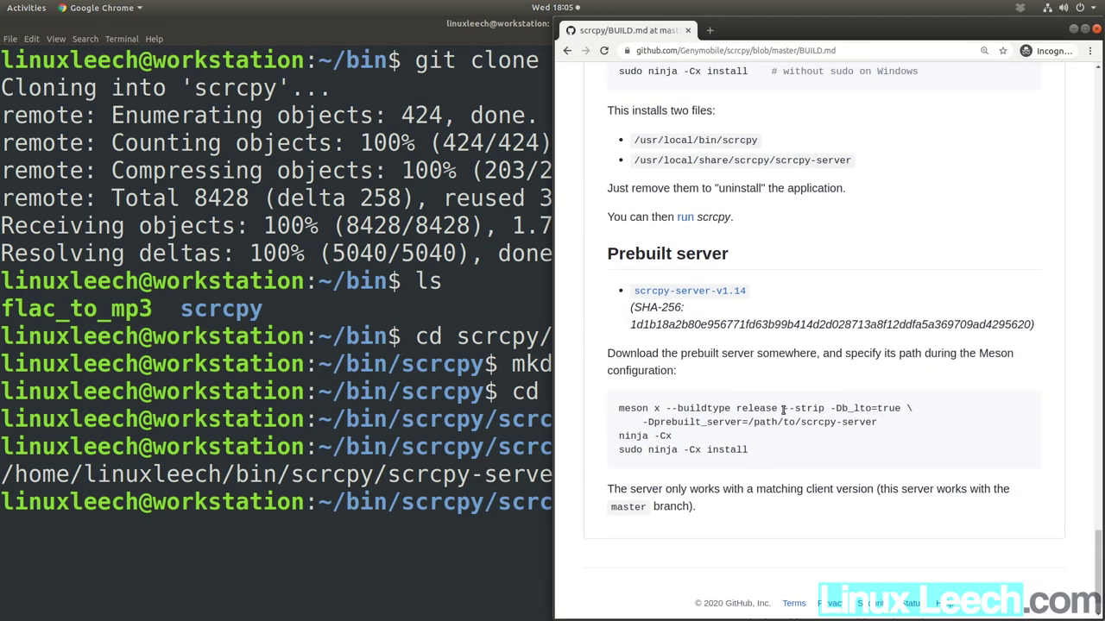
pyautogui.rightClick(693, 294)
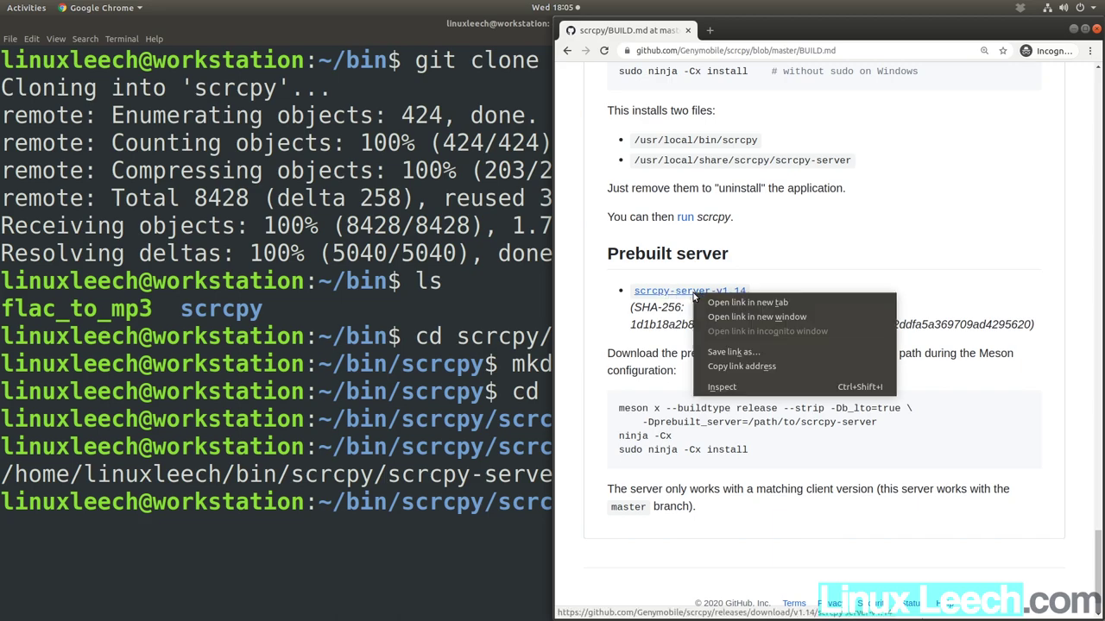
pyautogui.click(740, 366)
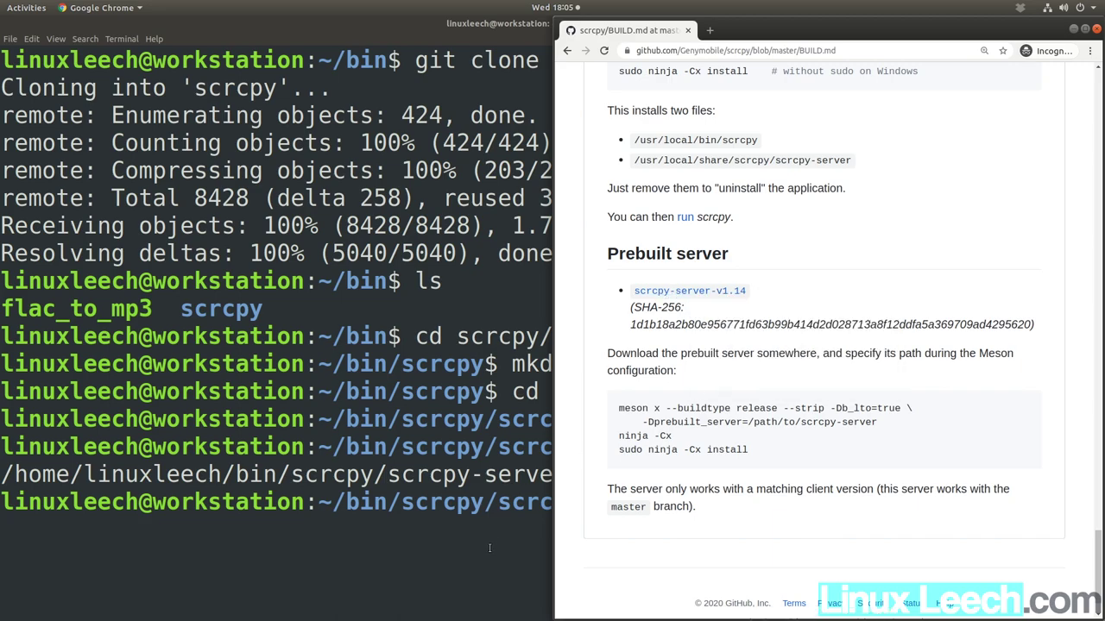
# Step: Switch to the terminal, download scrcpy-server-v1.14 from the copied link with wget, and list the directory
pyautogui.click(487, 576)
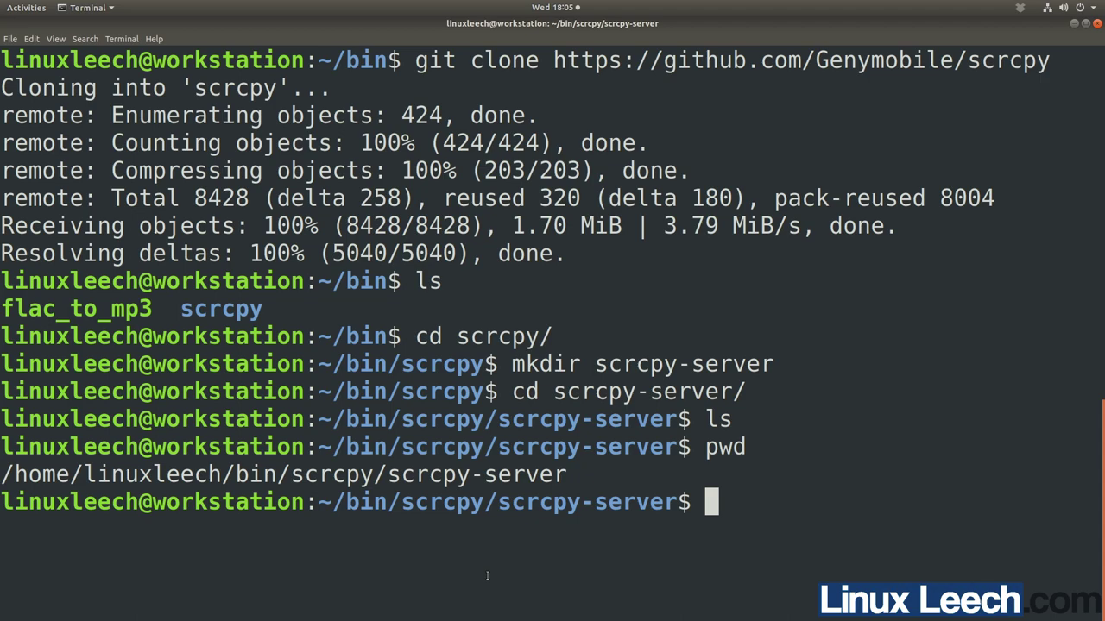
pyautogui.write('wget')
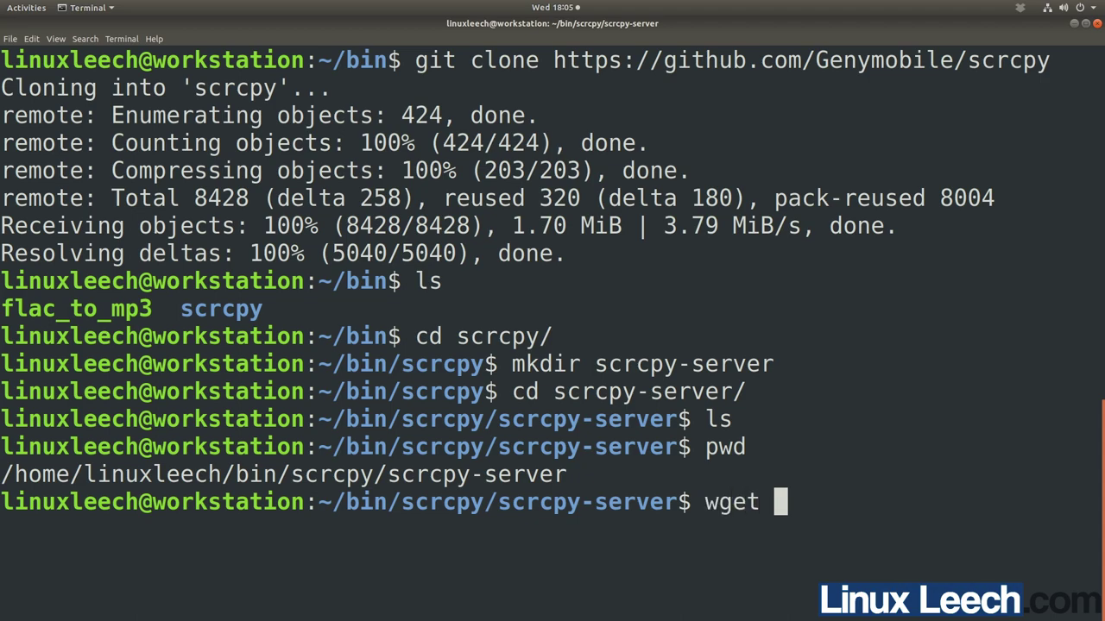
pyautogui.hotkey('ctrl', 'shift', 'v')
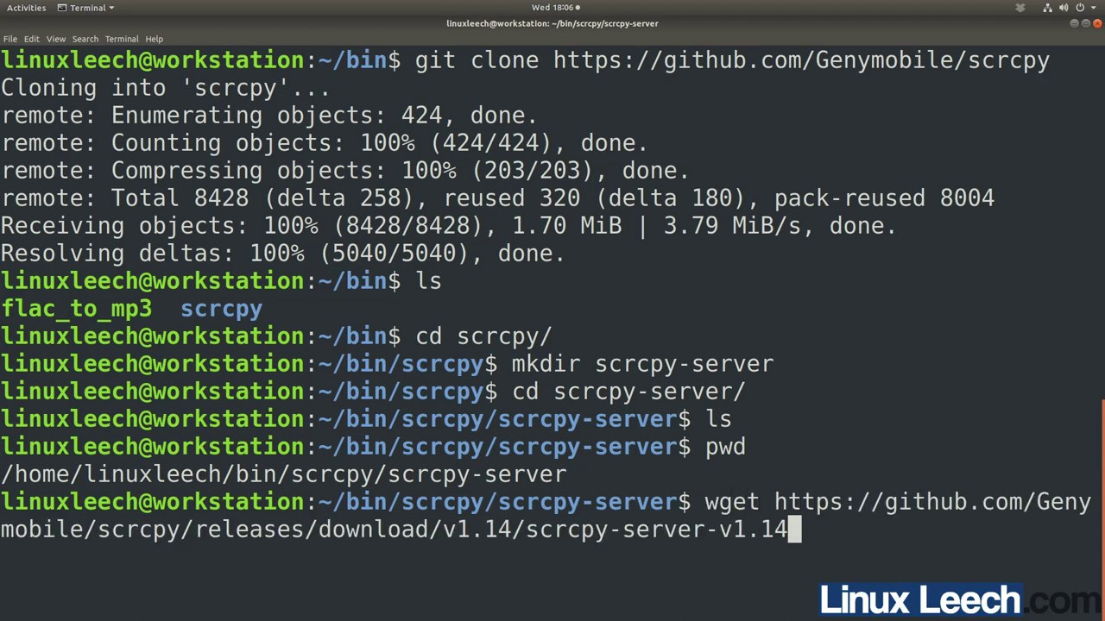
pyautogui.press('Return')
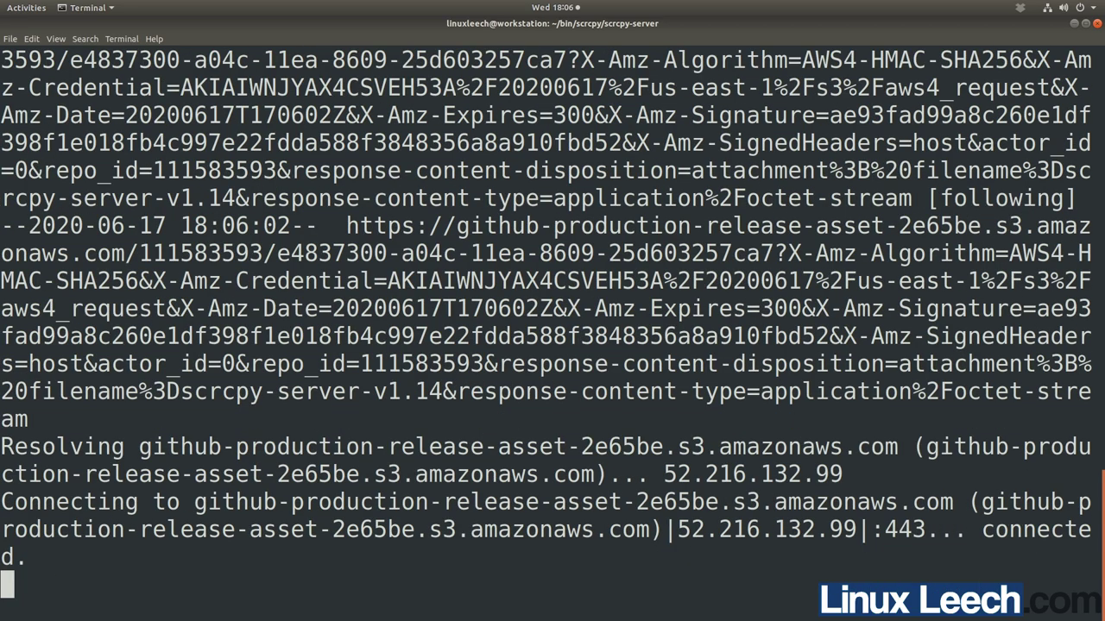
pyautogui.write('ls')
pyautogui.press('Return')
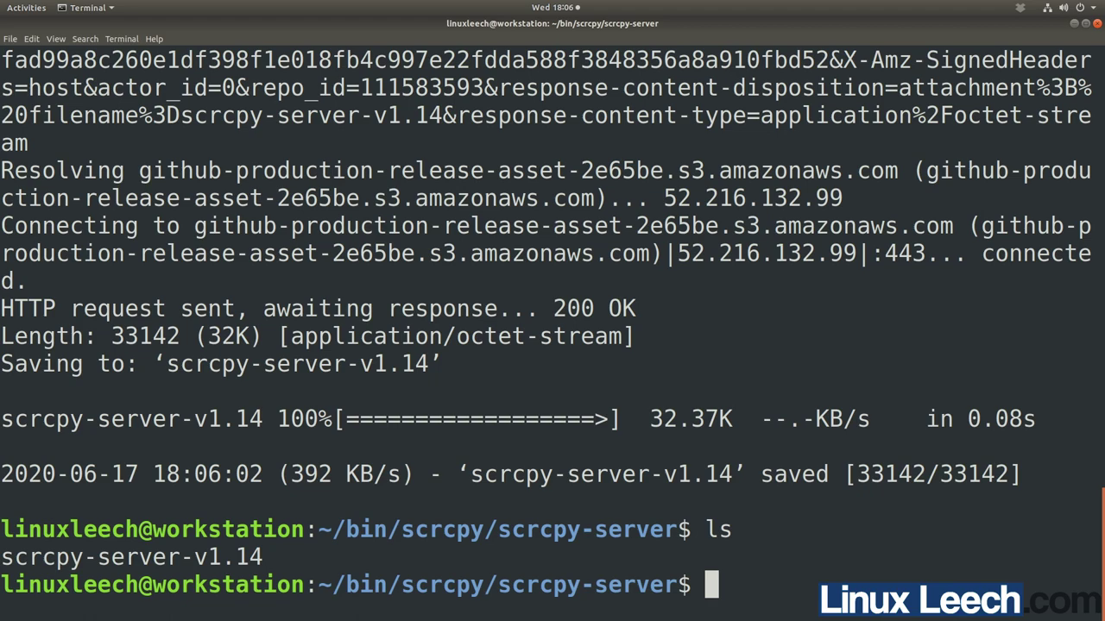
# Step: Copy the SHA-256 checksum of scrcpy-server-v1.14 from the Prebuilt server section of the build guide in Chrome
pyautogui.hotkey('alt', 'Tab')
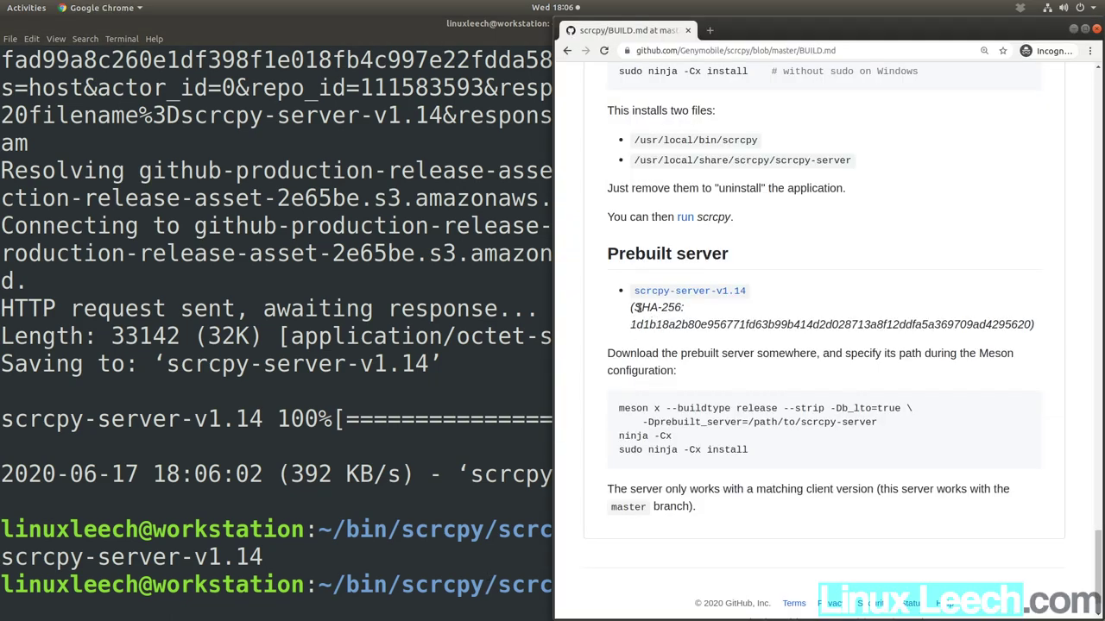
pyautogui.moveTo(631, 324); pyautogui.dragTo(1032, 323)
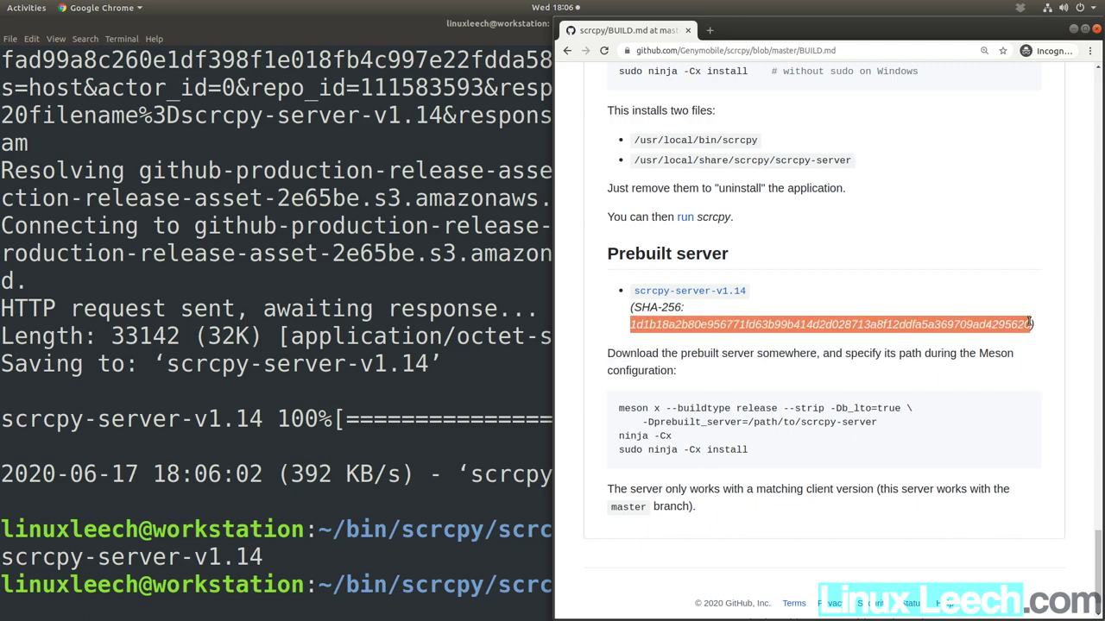
pyautogui.rightClick(1021, 319)
pyautogui.click(1018, 330)
# Step: In the terminal, use echo to write the copied checksum, a space and the $(ls *) output to sum.txt
pyautogui.click(366, 567)
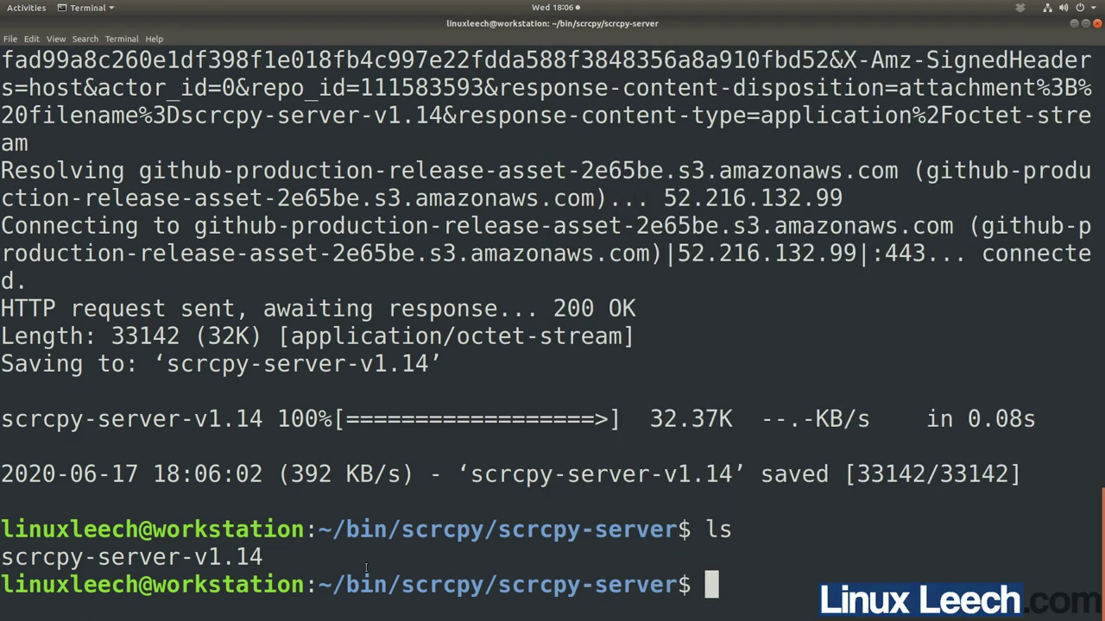
pyautogui.write('echo ""')
pyautogui.press('Left')
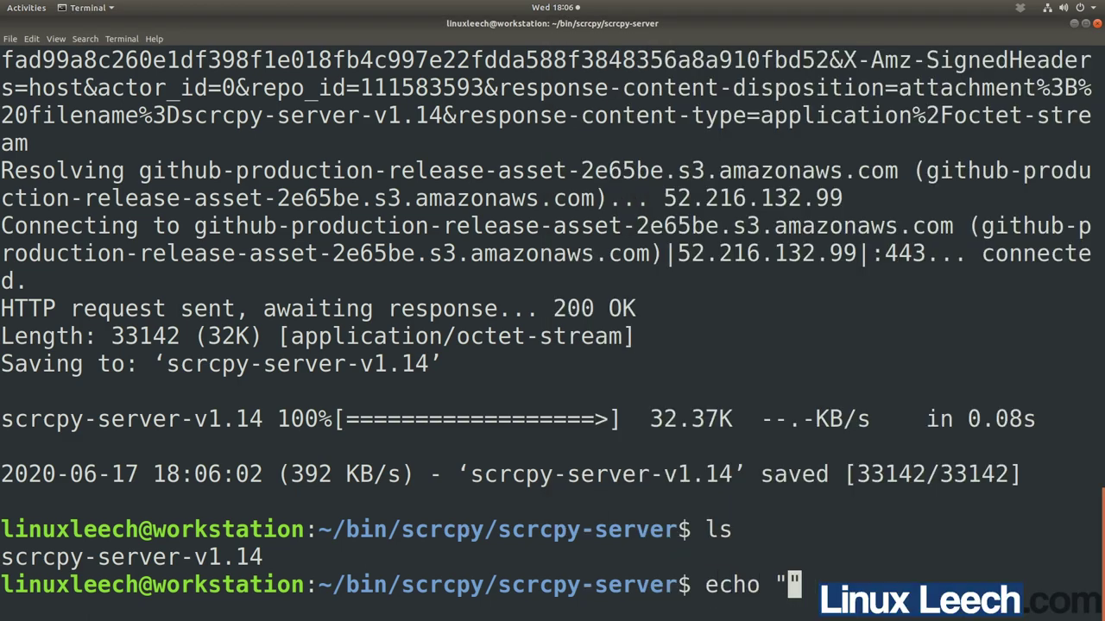
pyautogui.hotkey('ctrl', 'shift', 'v')
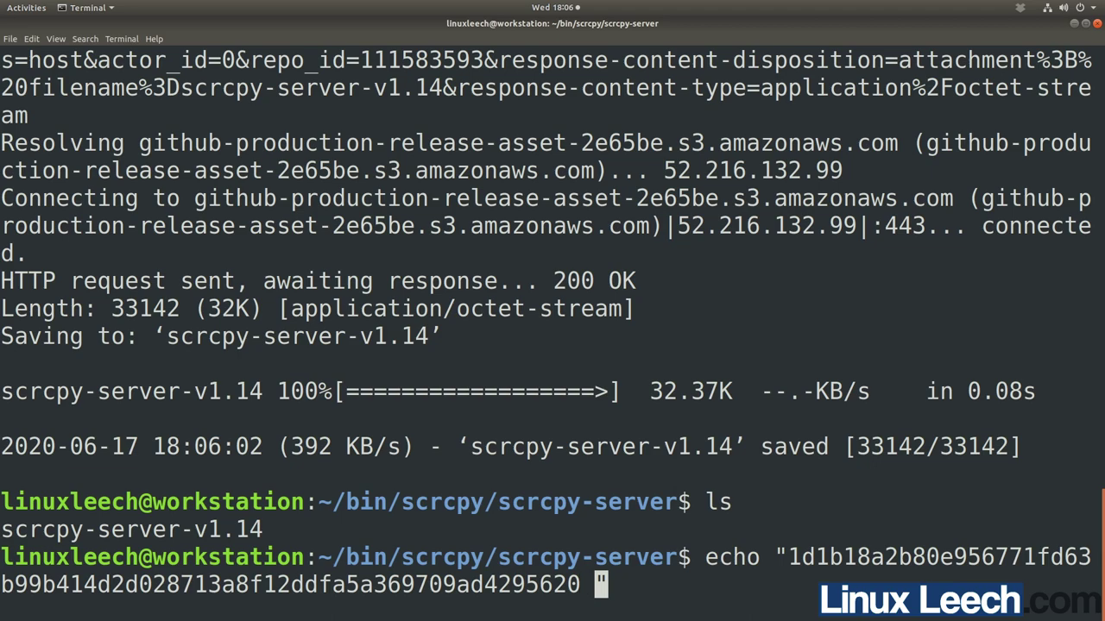
pyautogui.write('$()')
pyautogui.press('Left')
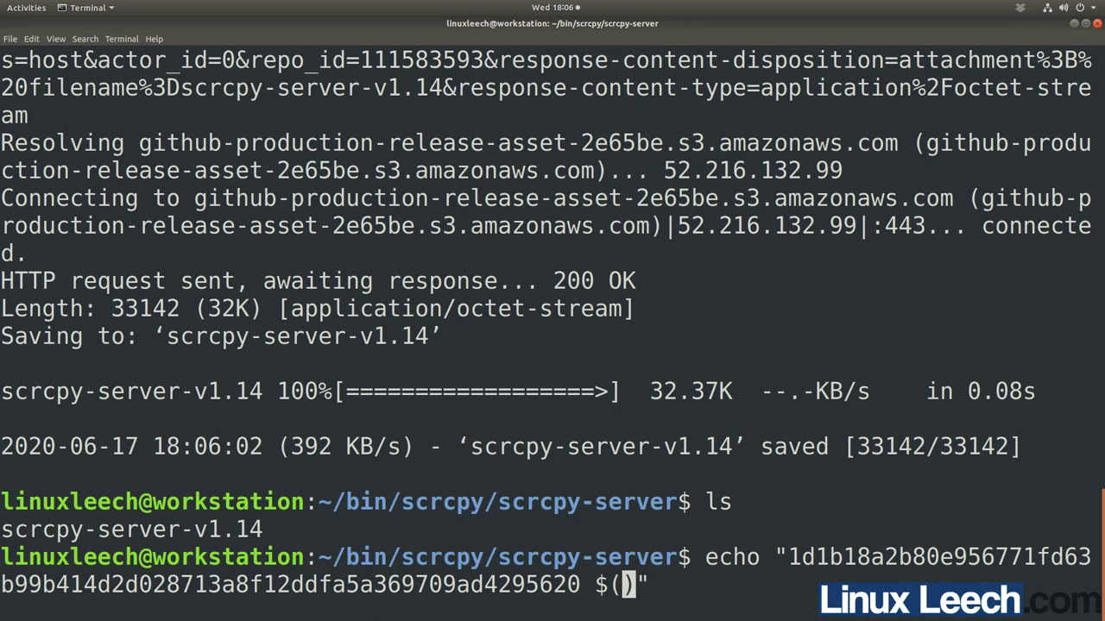
pyautogui.write('ls ')
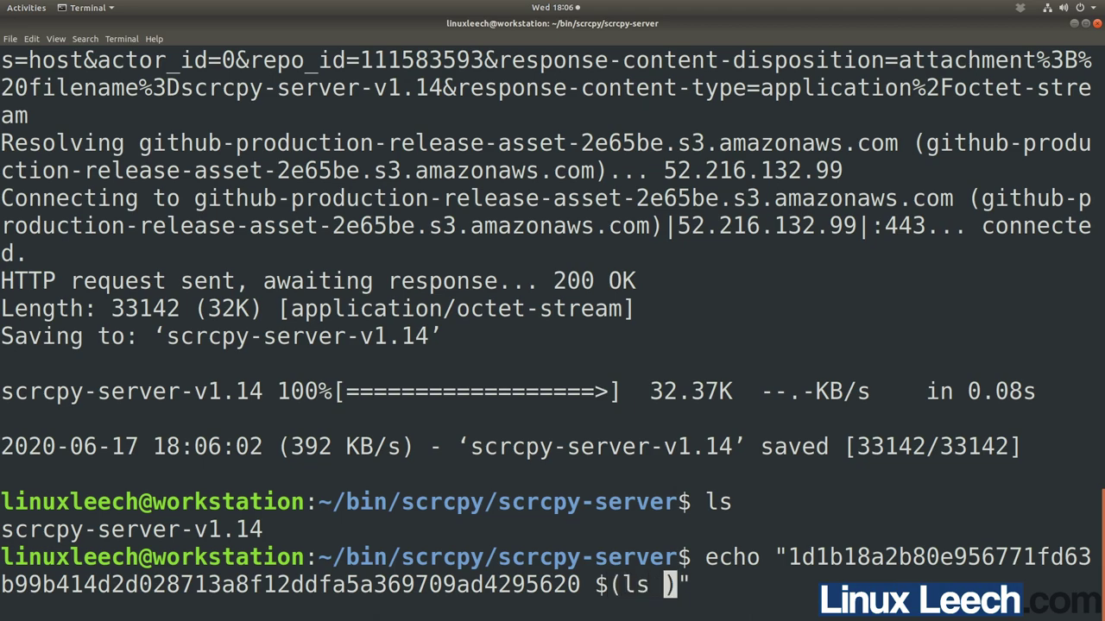
pyautogui.write('*')
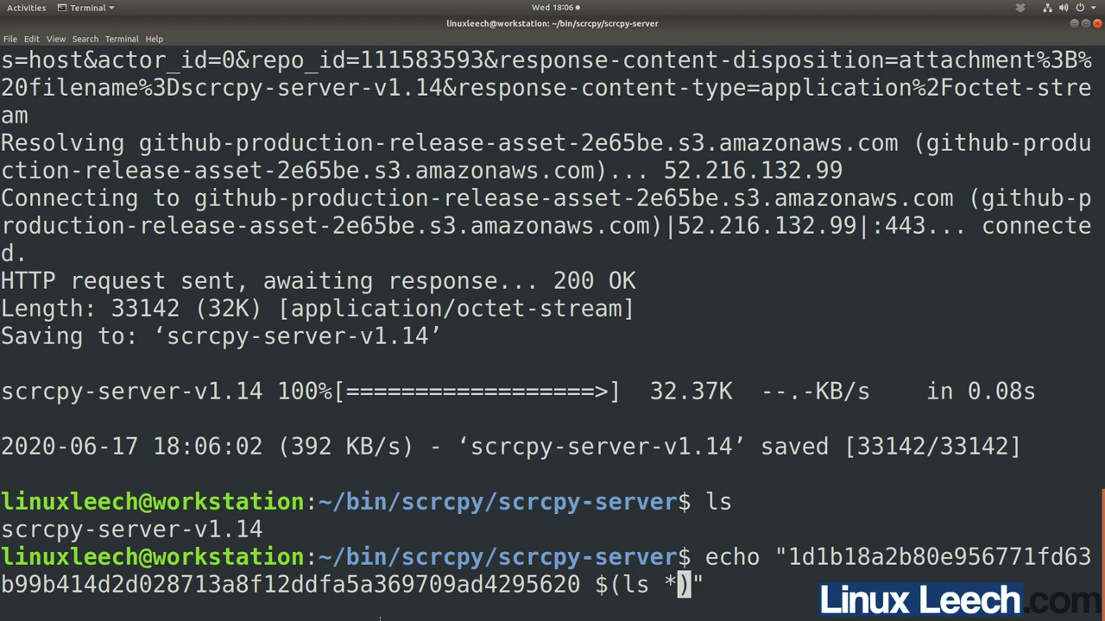
pyautogui.moveTo(262, 528); pyautogui.dragTo(2, 529)
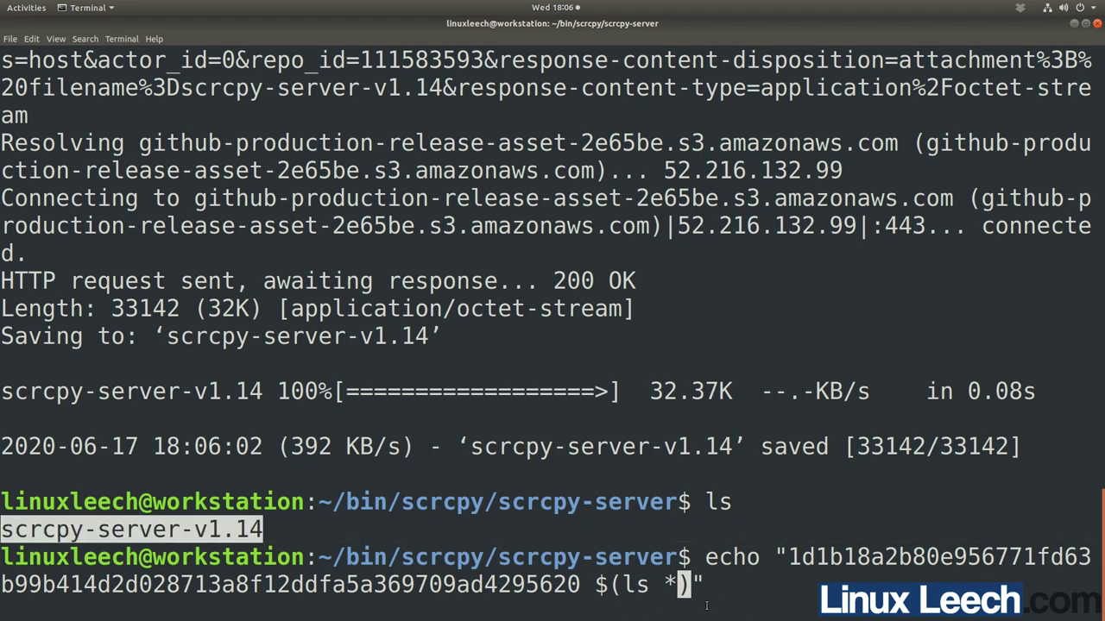
pyautogui.click(734, 587)
pyautogui.press('Right')
pyautogui.press('Right')
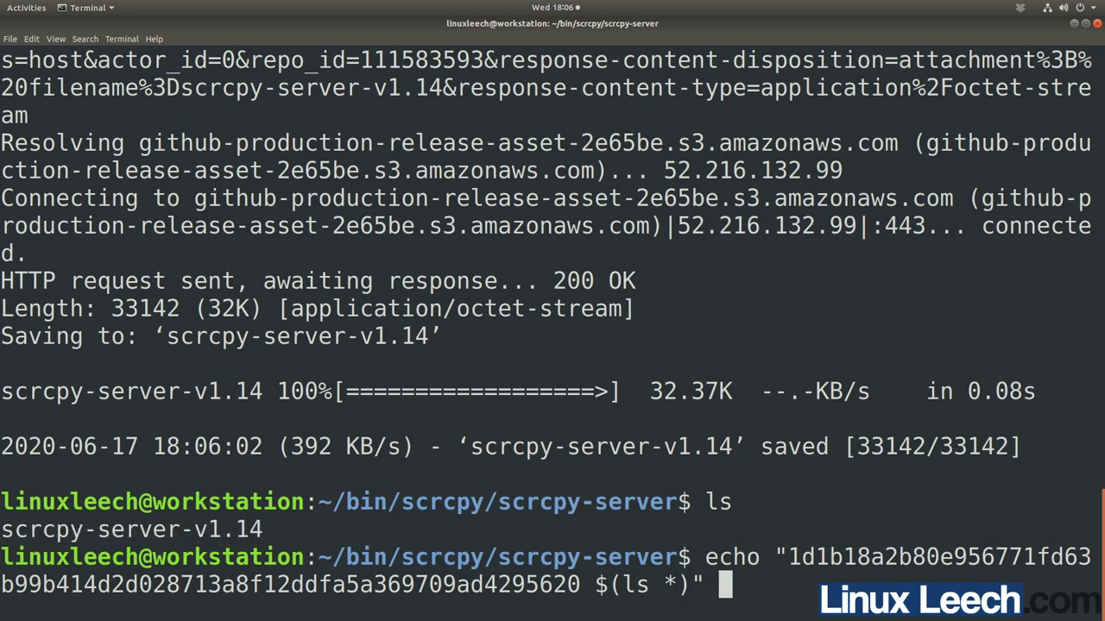
pyautogui.write('> sum.txt')
pyautogui.press('Return')
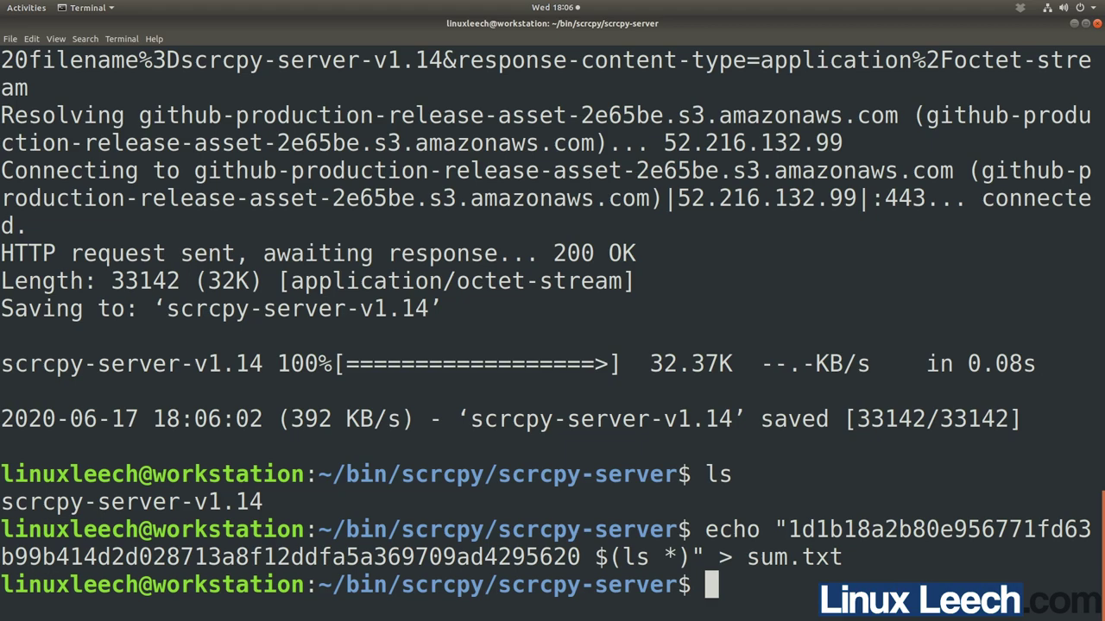
# Step: Display sum.txt with cat and examine the file name after the checksum
pyautogui.write('cat sum')
pyautogui.press('Tab')
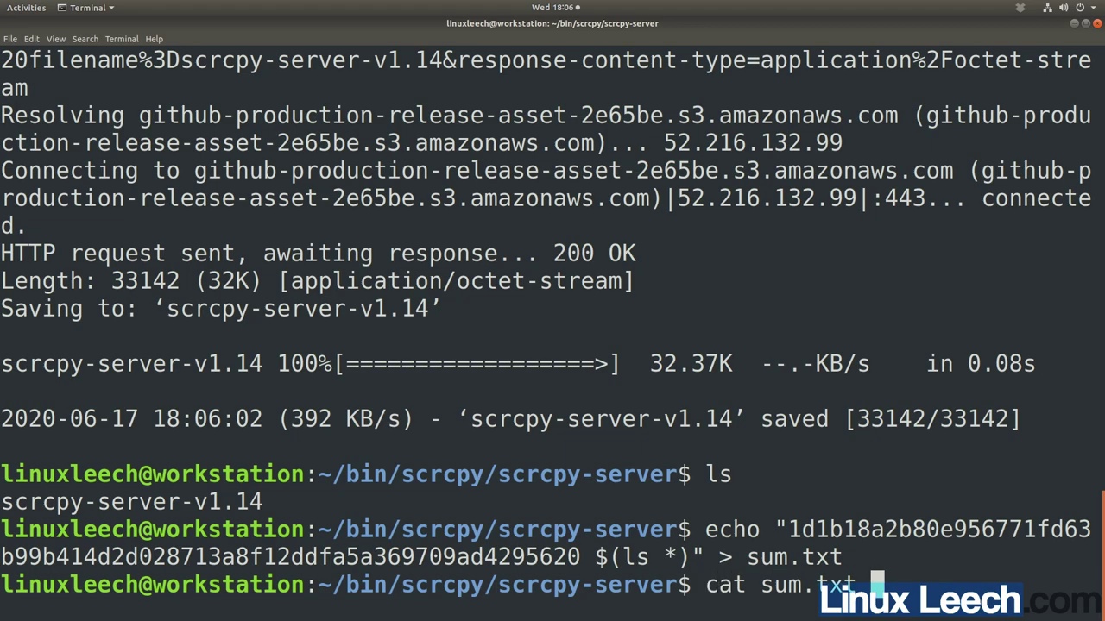
pyautogui.press('Return')
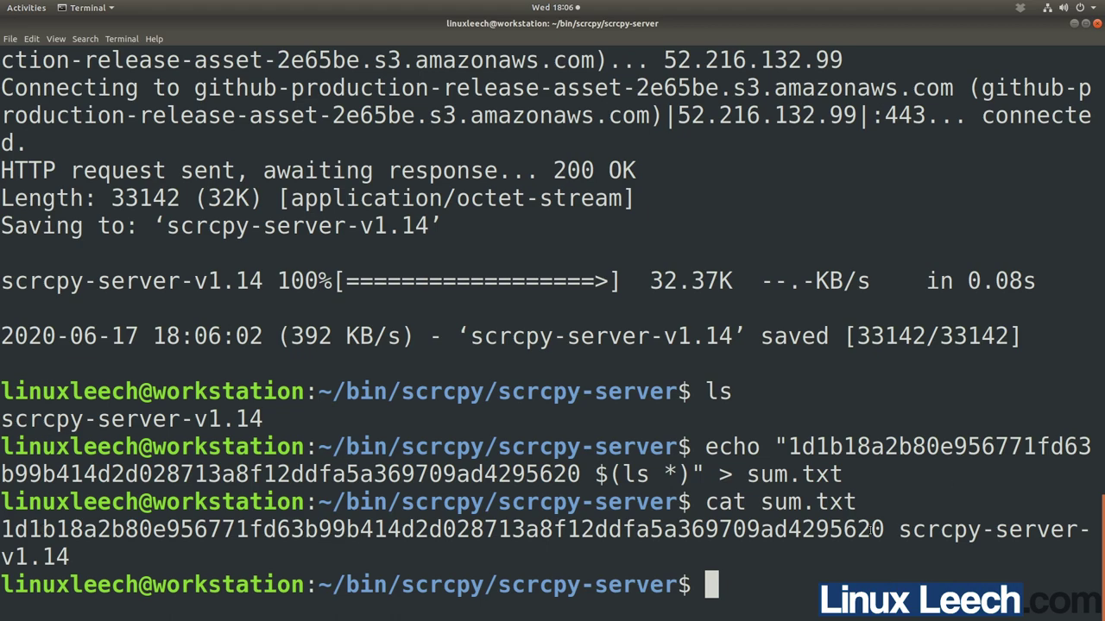
pyautogui.moveTo(901, 530); pyautogui.dragTo(984, 550)
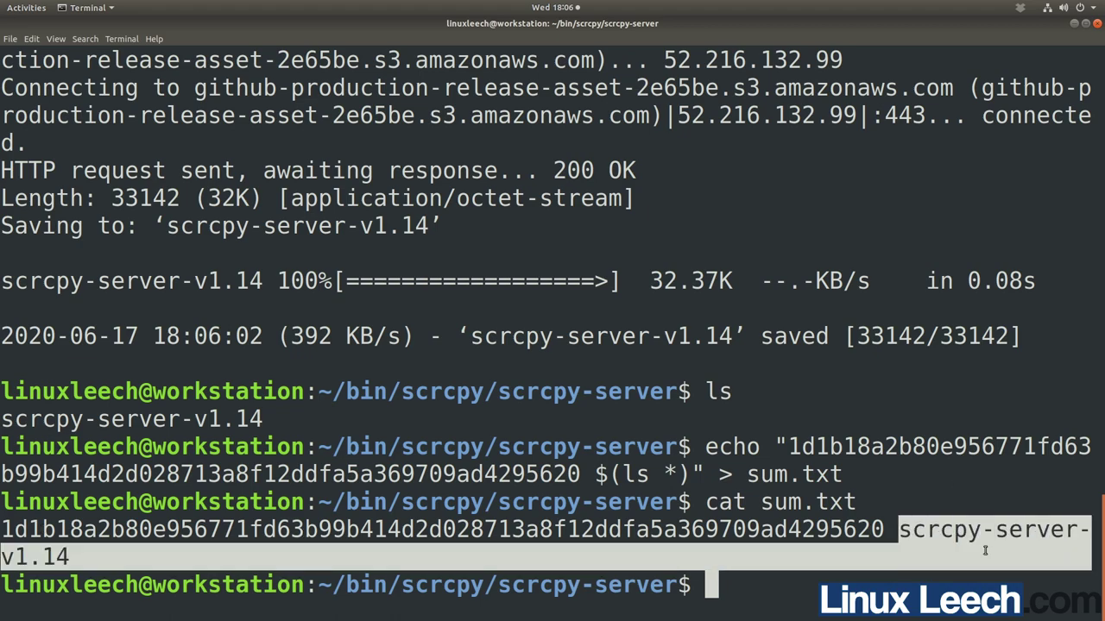
pyautogui.click(843, 583)
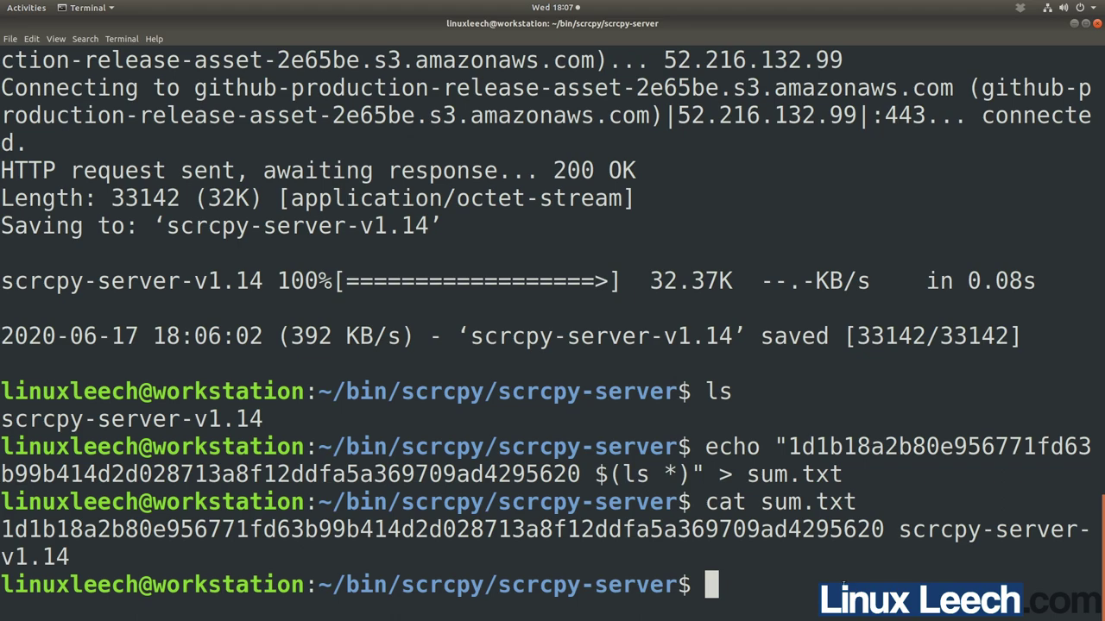
# Step: Verify the downloaded server file against the checksum with sha256sum -c sum.txt
pyautogui.write('sha256')
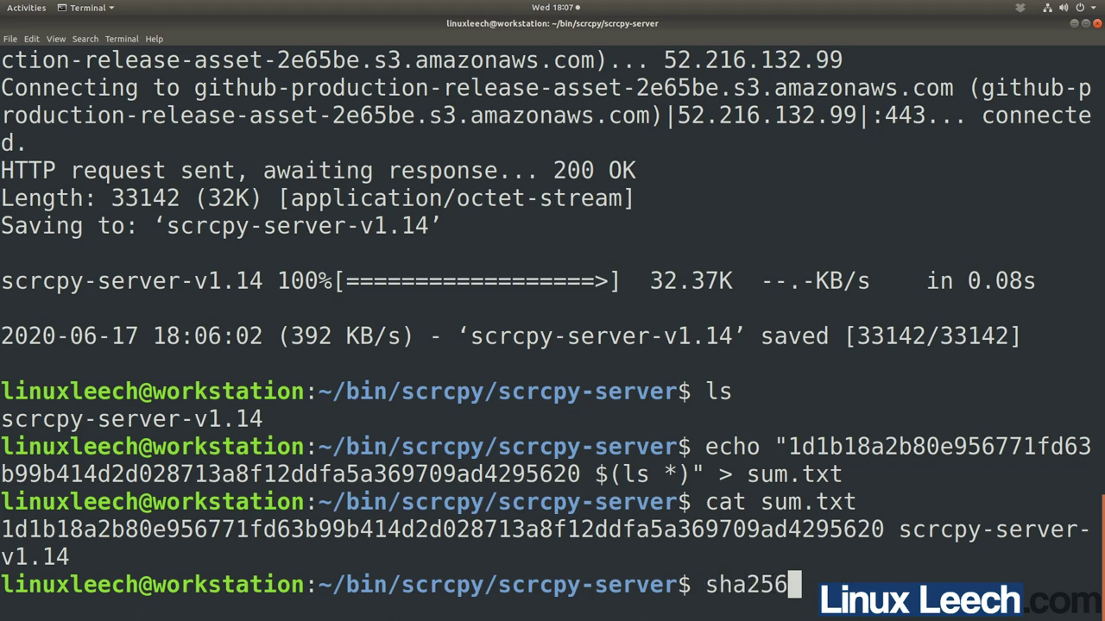
pyautogui.write('sum -c ')
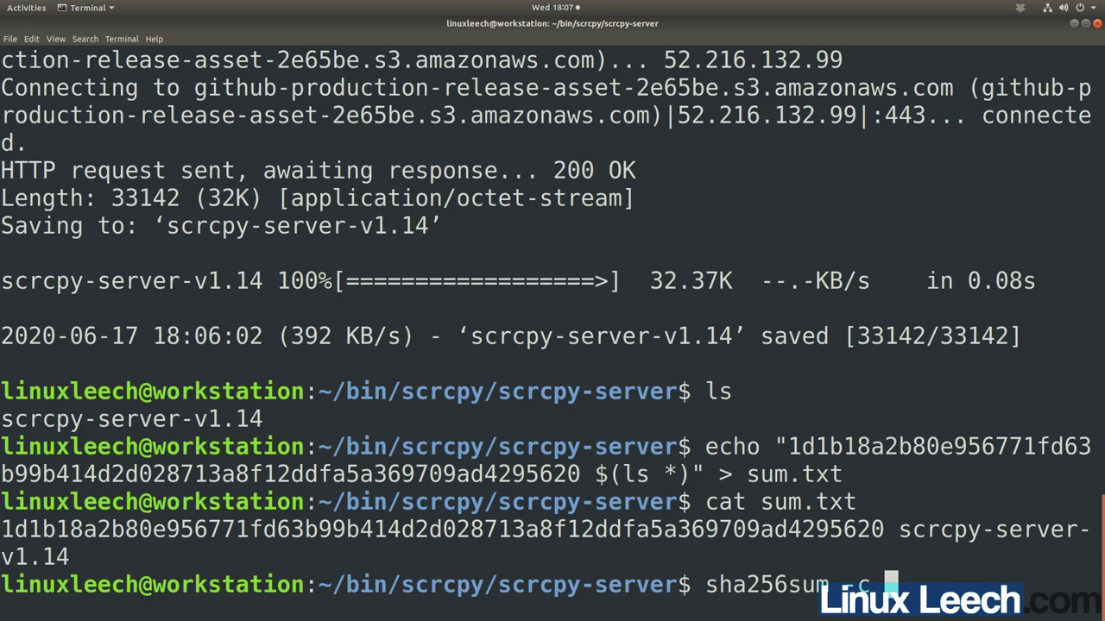
pyautogui.write('sum')
pyautogui.write('.txt')
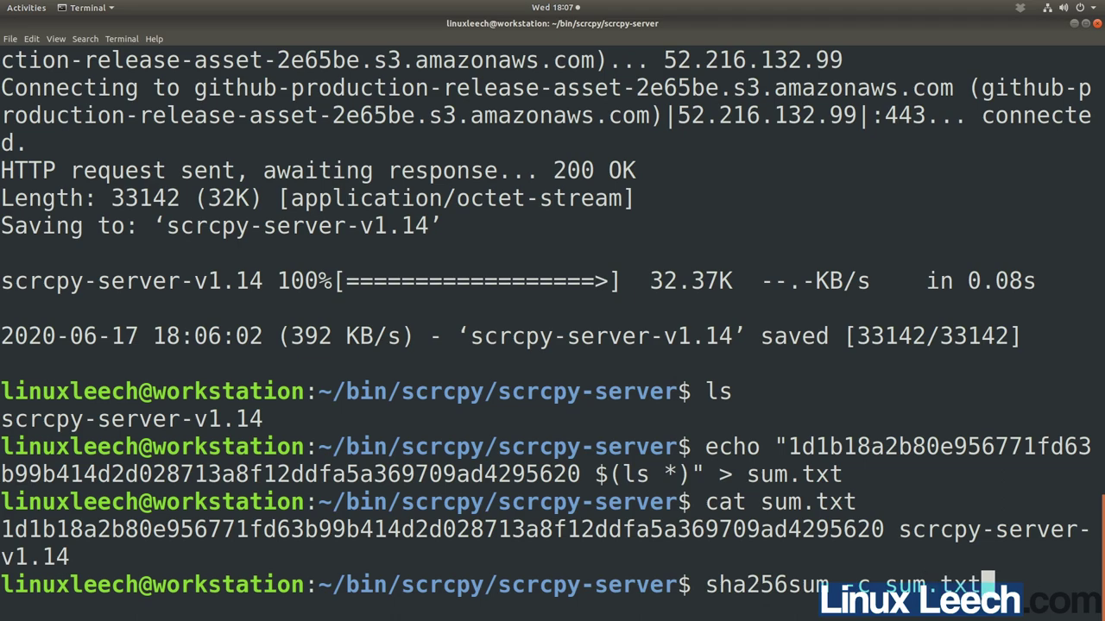
pyautogui.press('Return')
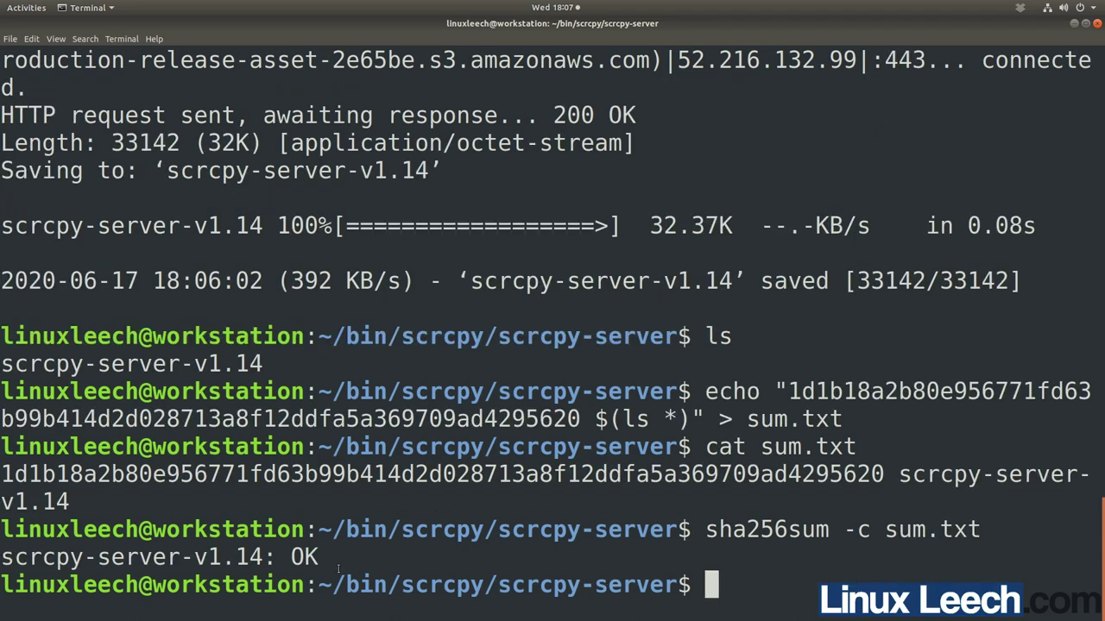
pyautogui.moveTo(318, 557); pyautogui.dragTo(292, 557)
pyautogui.click(311, 557)
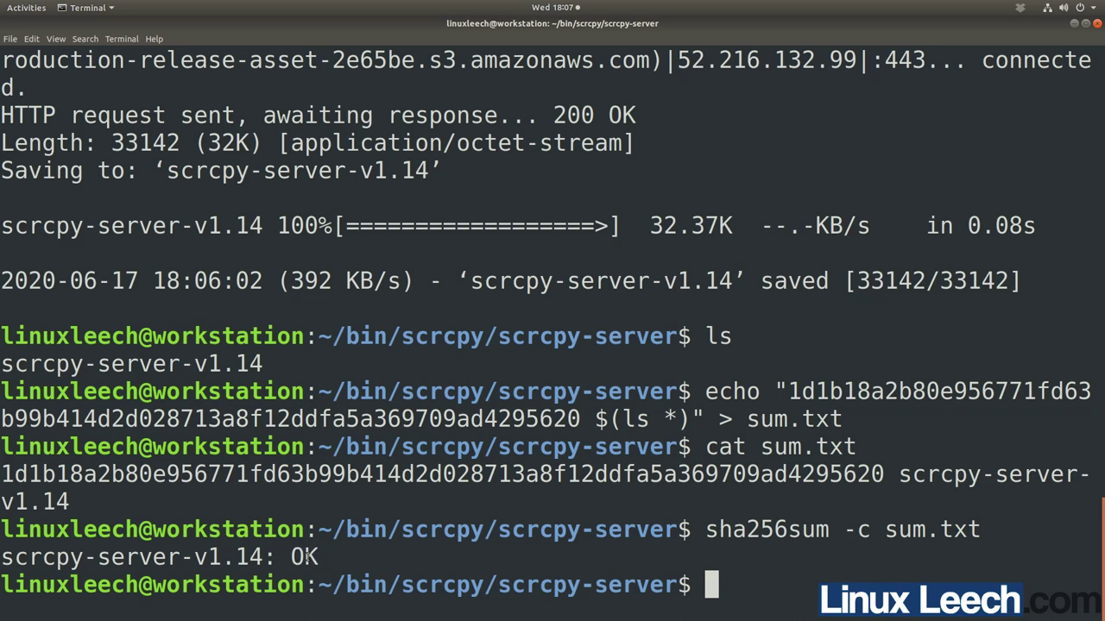
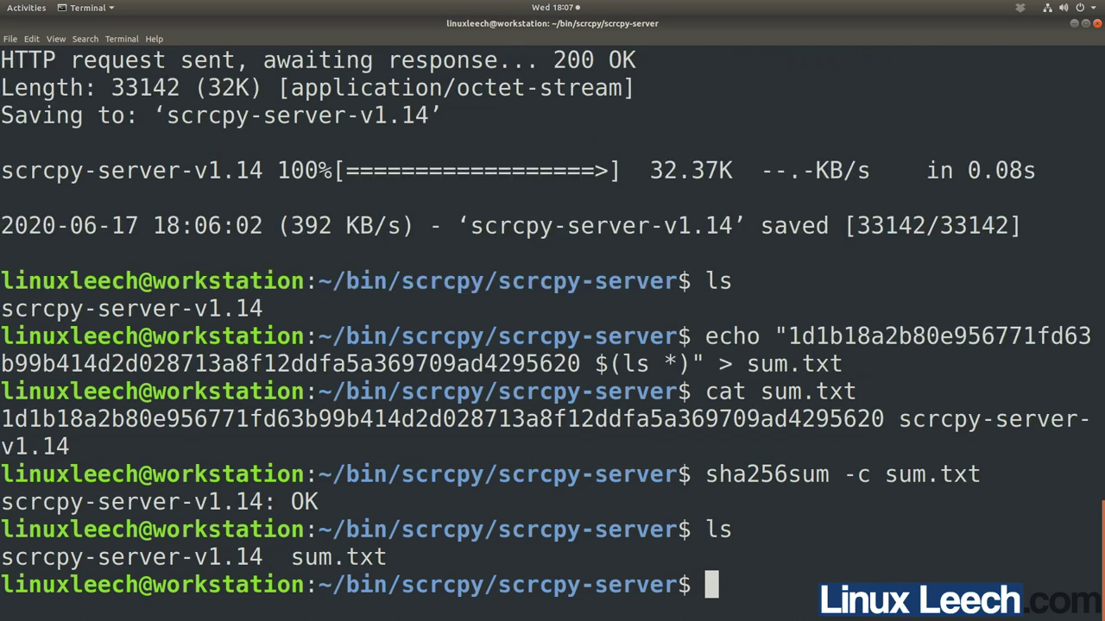
# Step: Delete the checksum file sum.txt with rm and list the contents of the scrcpy-server folder
pyautogui.write('rm ')
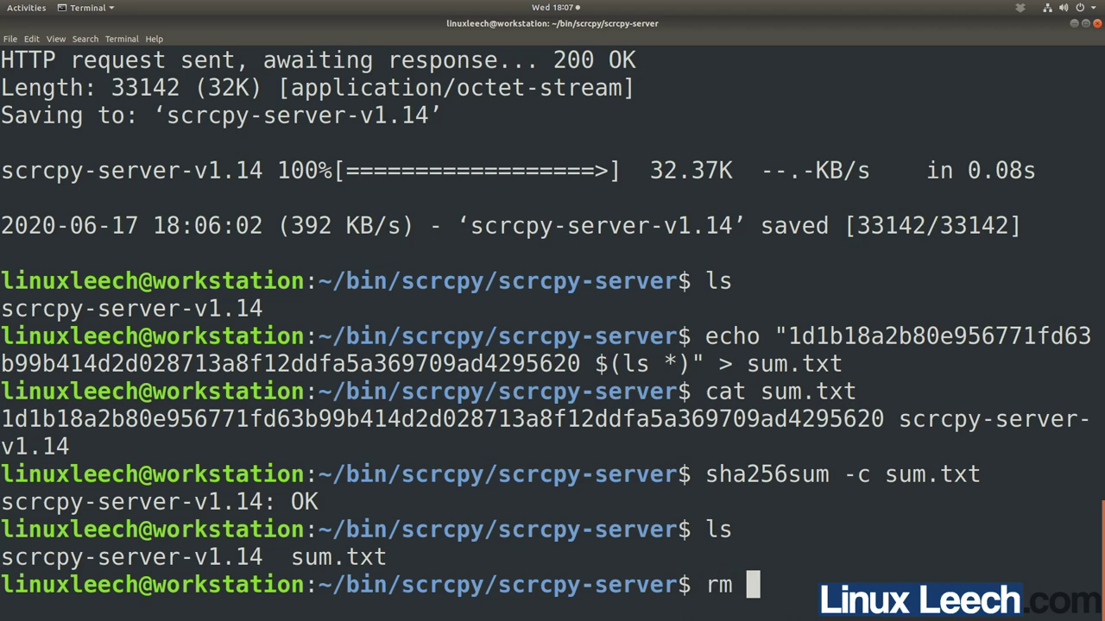
pyautogui.write('sum.txt')
pyautogui.press('Return')
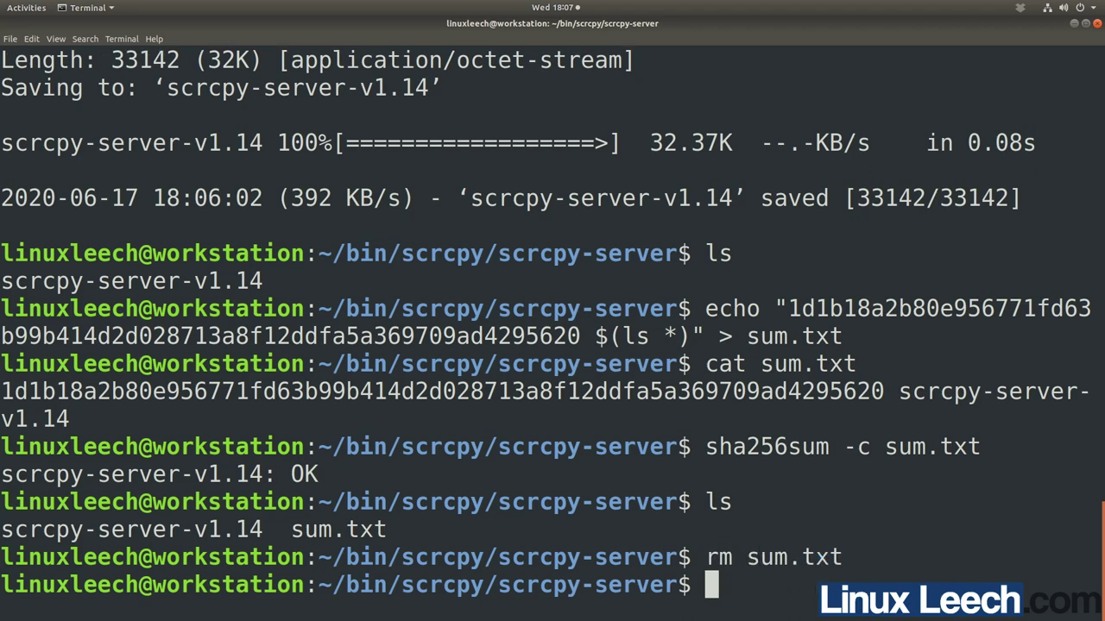
pyautogui.write('ls')
pyautogui.press('Return')
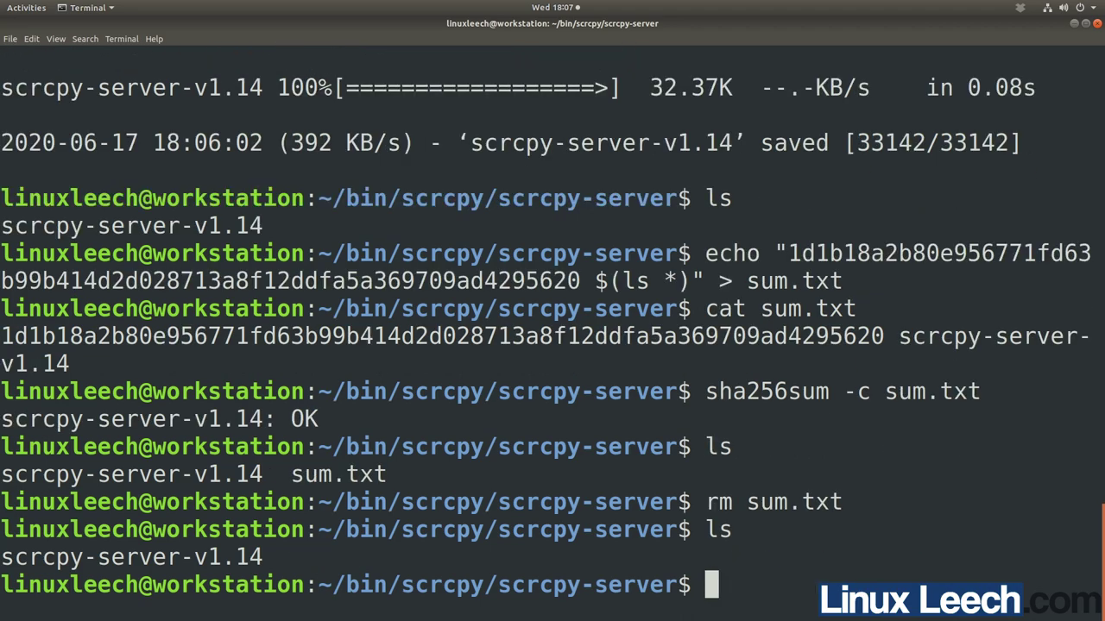
# Step: Move up to ~/bin/scrcpy, and copy the two-line meson command from the Prebuilt server section of the build guide in Chrome
pyautogui.write('cd ..')
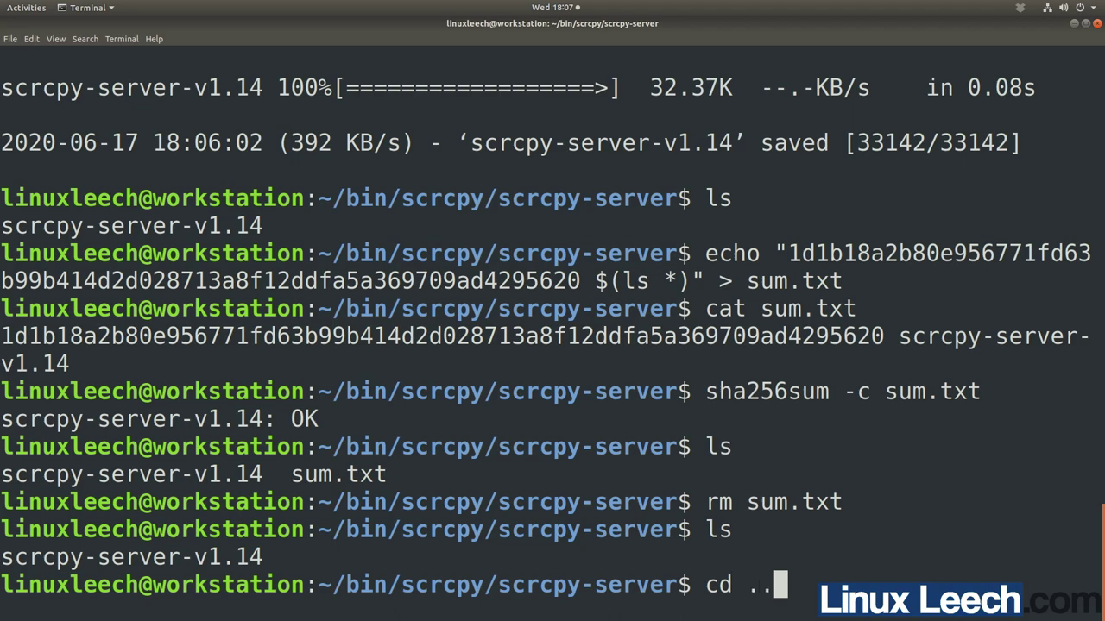
pyautogui.press('Return')
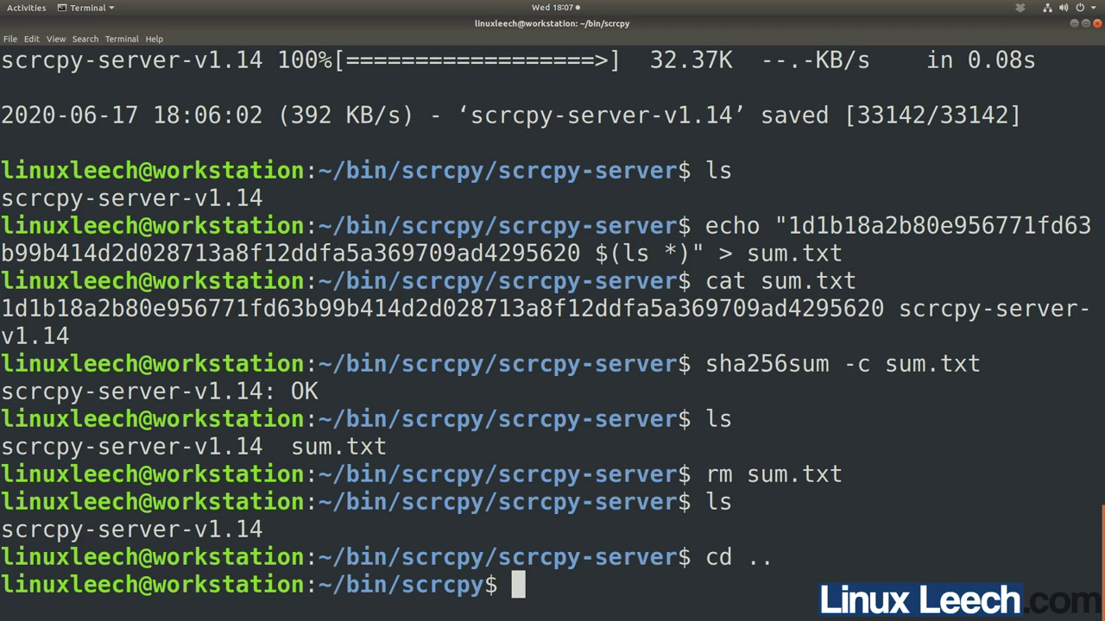
pyautogui.hotkey('alt', 'Tab')
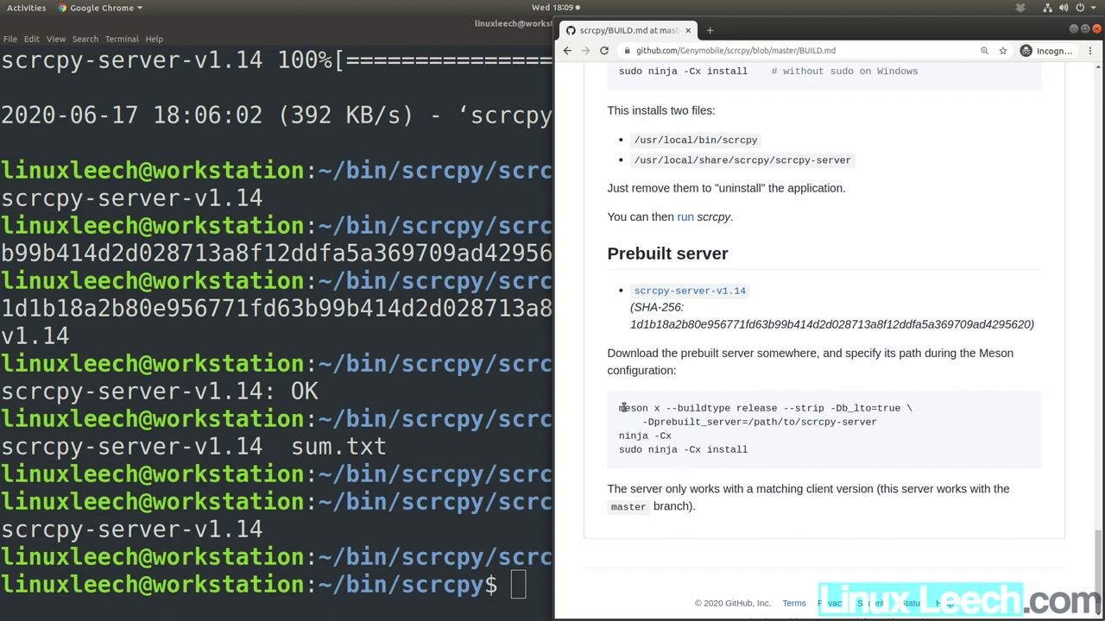
pyautogui.moveTo(619, 408); pyautogui.dragTo(865, 423)
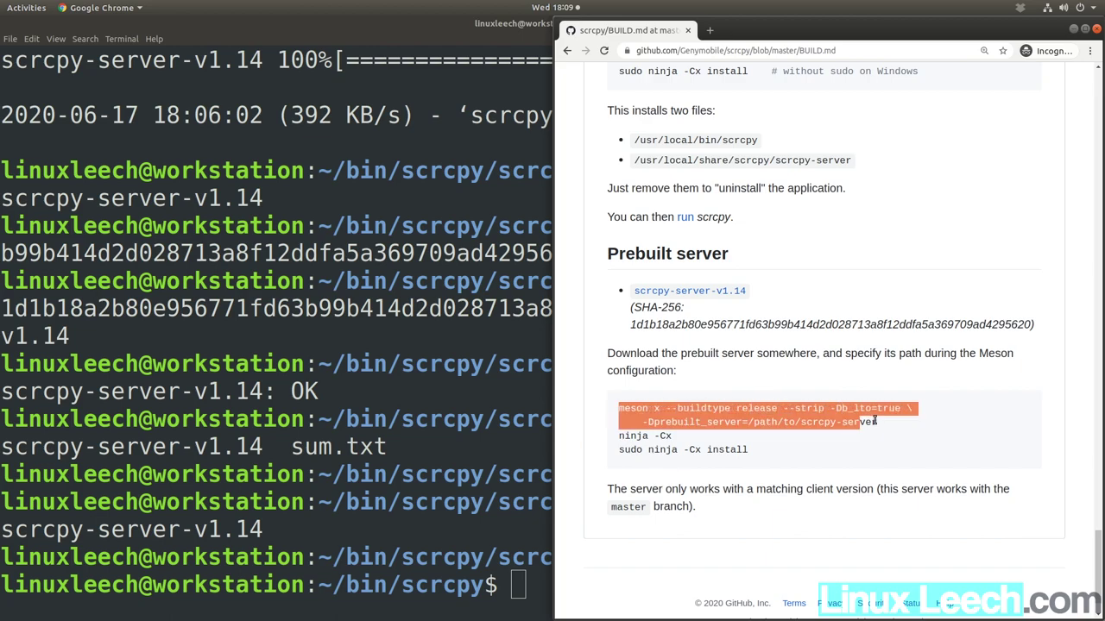
pyautogui.rightClick(806, 416)
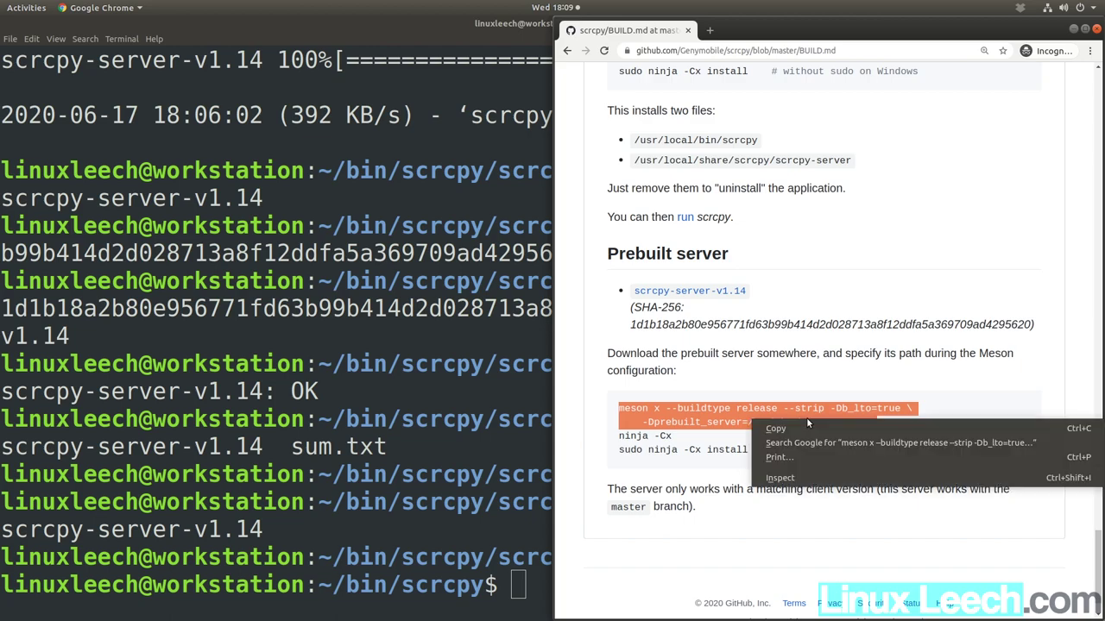
pyautogui.click(809, 424)
# Step: Paste the copied meson command into the terminal and erase the placeholder path /path/to/scrcpy-server after -Dprebuilt_server=
pyautogui.click(465, 528)
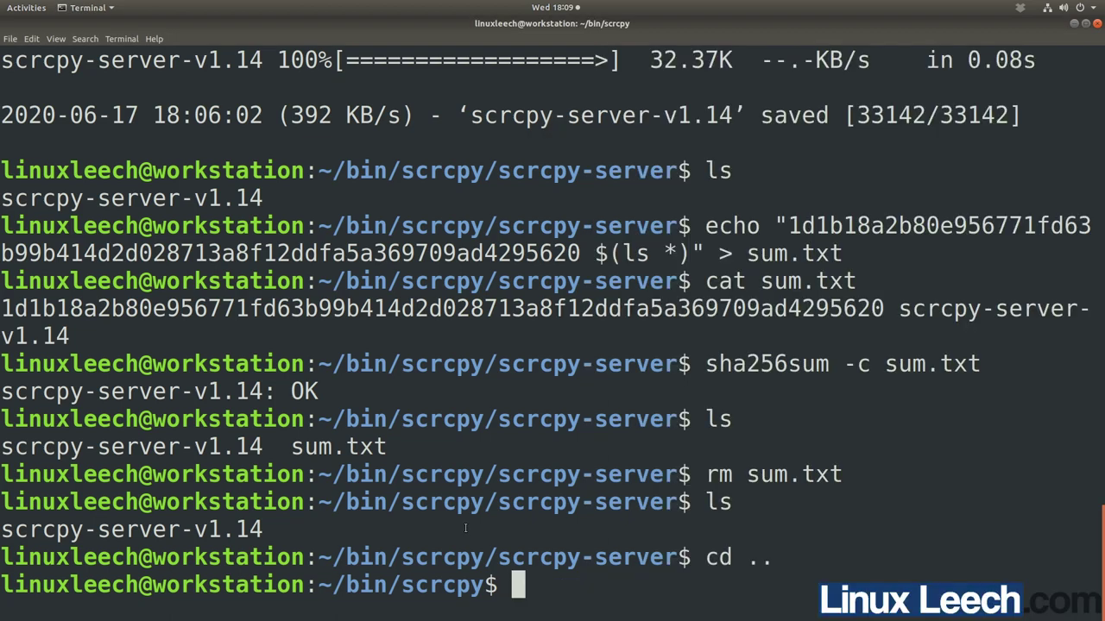
pyautogui.hotkey('ctrl', 'shift', 'v')
pyautogui.press('BackSpace')
pyautogui.press('BackSpace')
pyautogui.press('BackSpace')
pyautogui.press('BackSpace')
pyautogui.press('BackSpace')
pyautogui.press('BackSpace')
pyautogui.press('BackSpace')
pyautogui.press('BackSpace')
pyautogui.press('BackSpace')
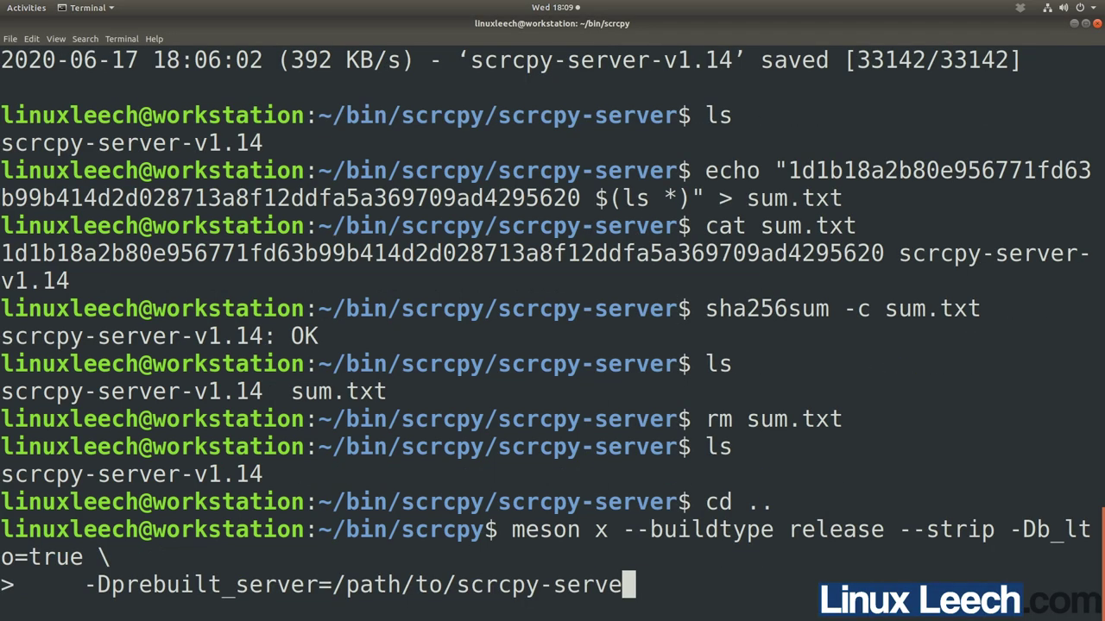
pyautogui.press('BackSpace')
pyautogui.press('BackSpace')
pyautogui.press('BackSpace')
pyautogui.press('BackSpace')
pyautogui.press('BackSpace')
pyautogui.press('BackSpace')
pyautogui.press('BackSpace')
pyautogui.press('BackSpace')
pyautogui.press('BackSpace')
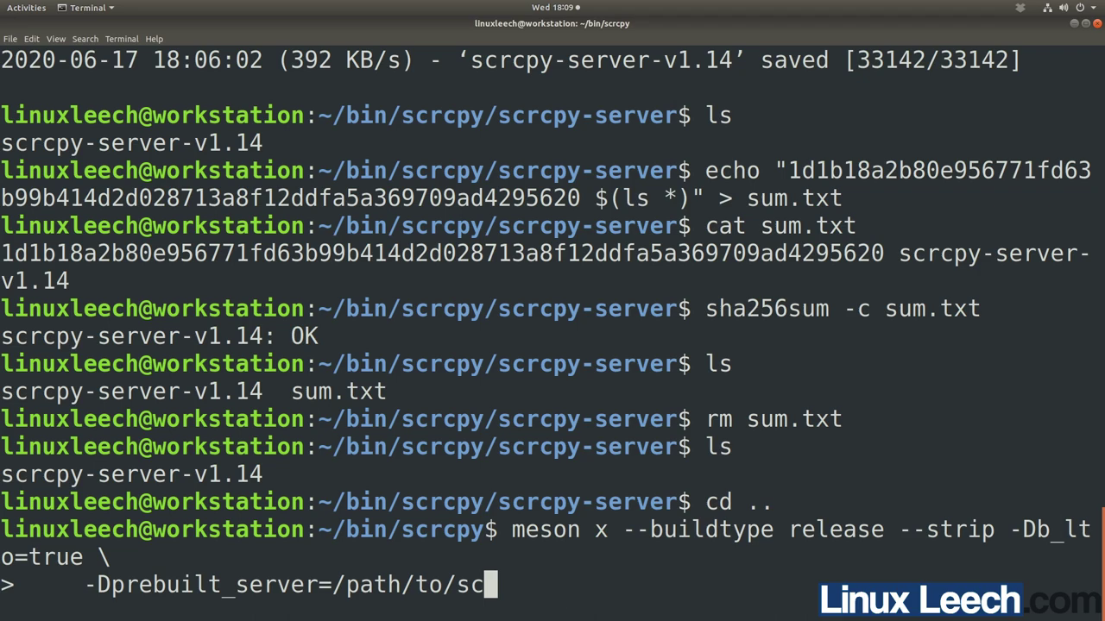
pyautogui.press('BackSpace')
pyautogui.press('BackSpace')
pyautogui.press('BackSpace')
pyautogui.press('BackSpace')
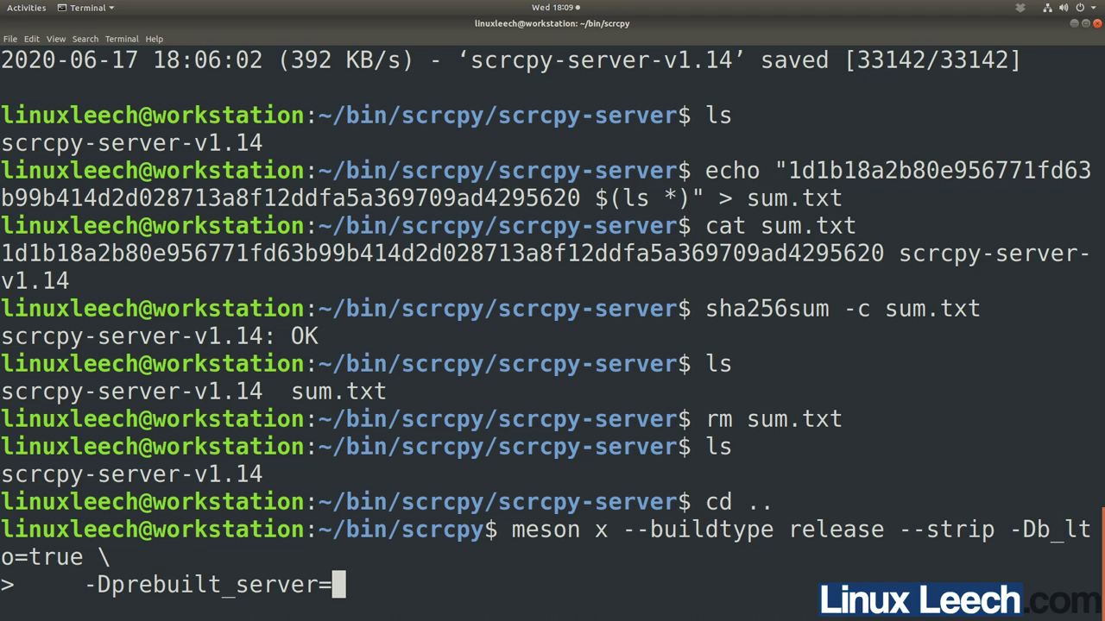
# Step: Set -Dprebuilt_server to scrcpy-server/scrcpy-server-v1.14 and run the Meson configuration
pyautogui.write('scrc')
pyautogui.press('Tab')
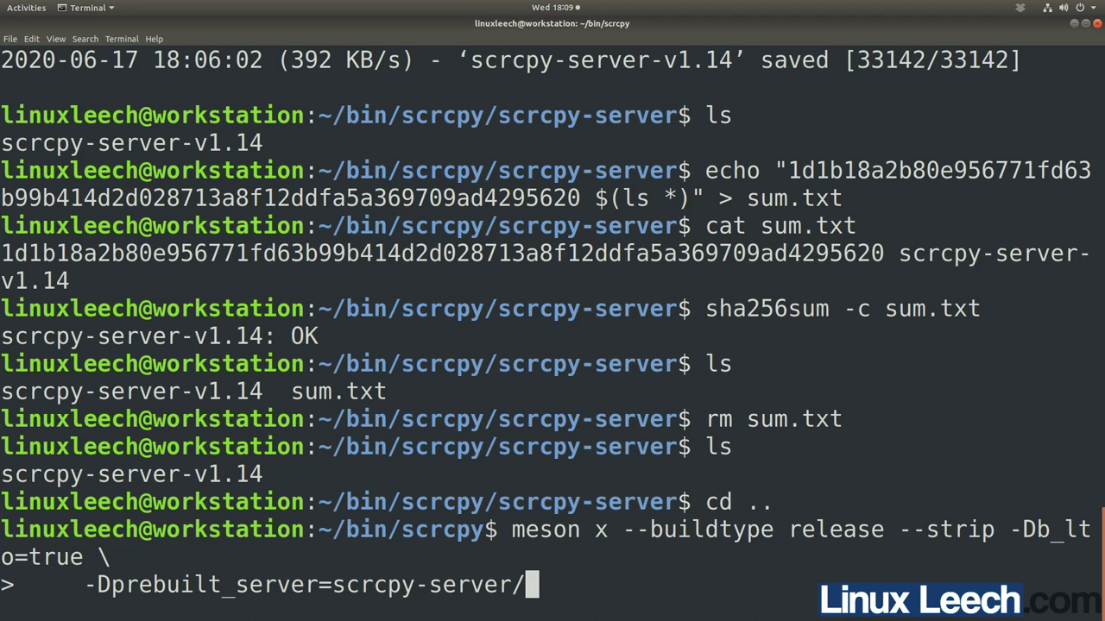
pyautogui.press('Tab')
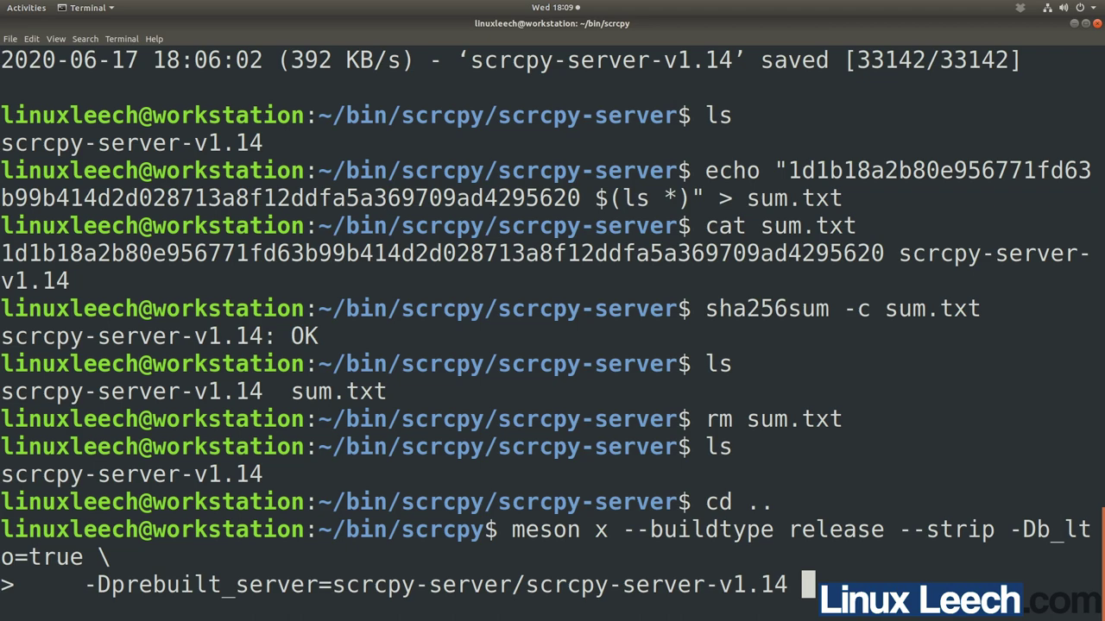
pyautogui.press('Return')
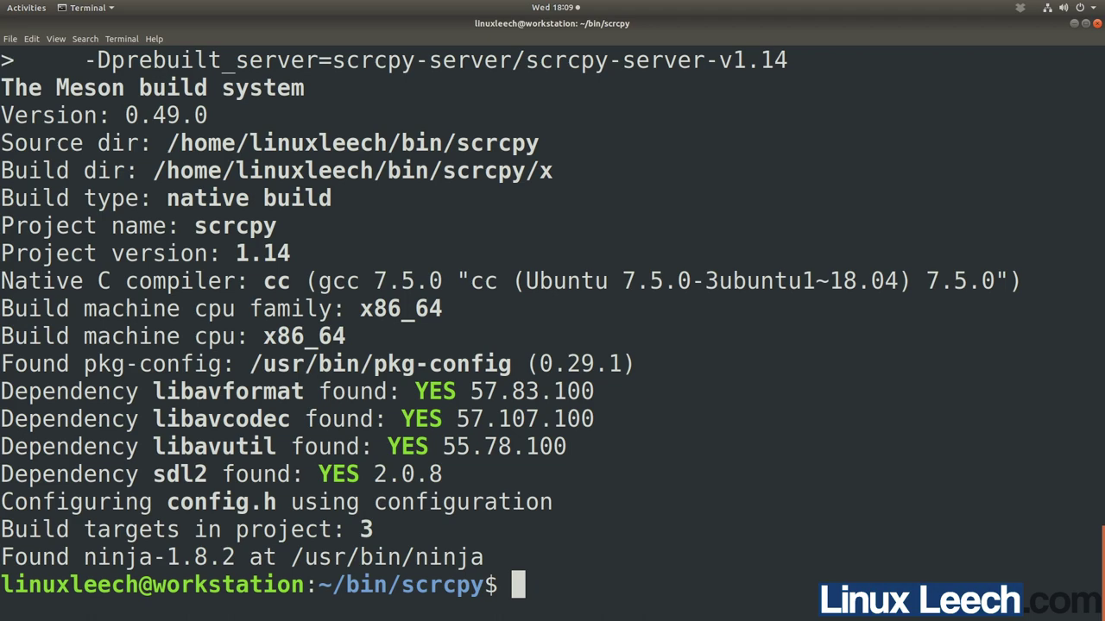
# Step: Copy the ninja -Cx command from the build guide in Chrome and run it in the terminal to build scrcpy
pyautogui.hotkey('alt', 'Tab')
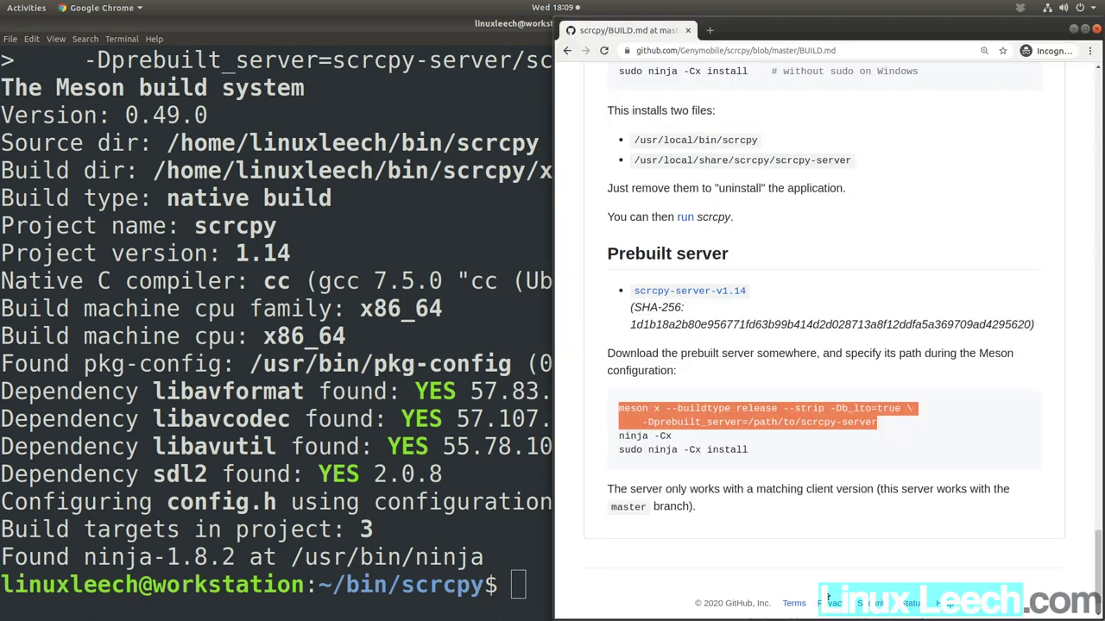
pyautogui.click(704, 446)
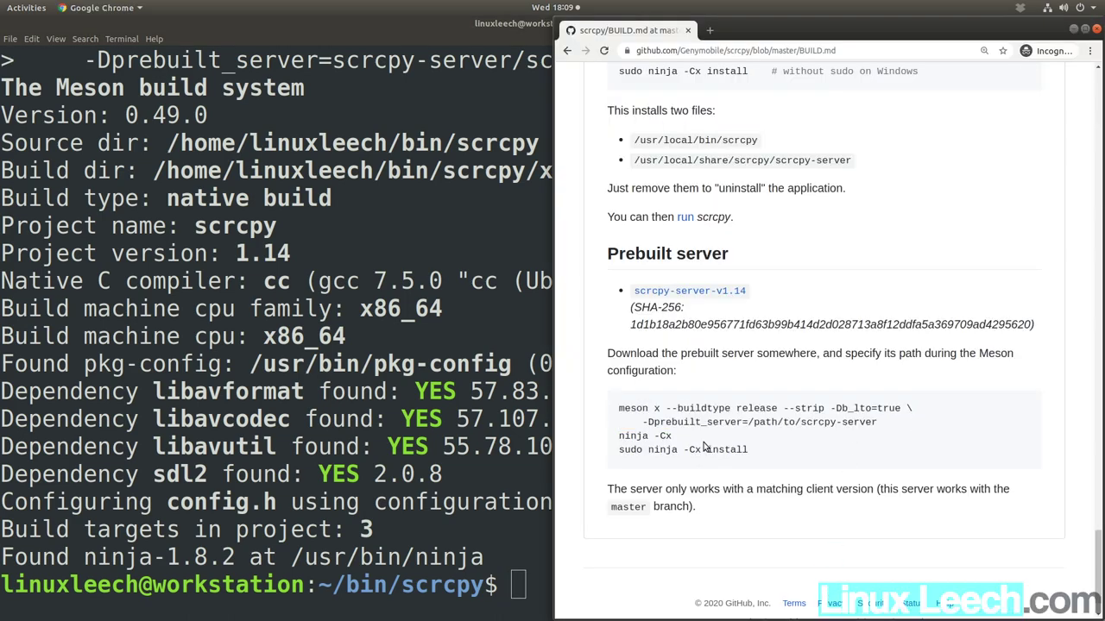
pyautogui.moveTo(618, 436); pyautogui.dragTo(672, 439)
pyautogui.rightClick(662, 436)
pyautogui.click(669, 444)
pyautogui.click(535, 568)
pyautogui.hotkey('ctrl', 'shift', 'v')
pyautogui.press('Return')
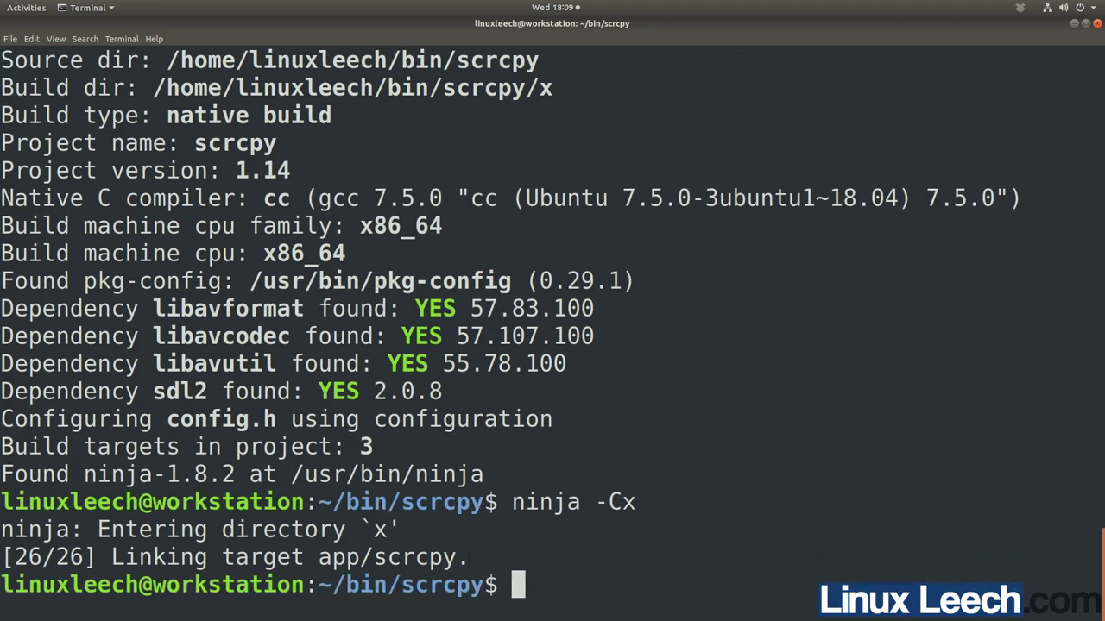
# Step: Copy sudo ninja -Cx install from the build guide in Chrome and run it in the terminal to install scrcpy
pyautogui.hotkey('alt', 'Tab')
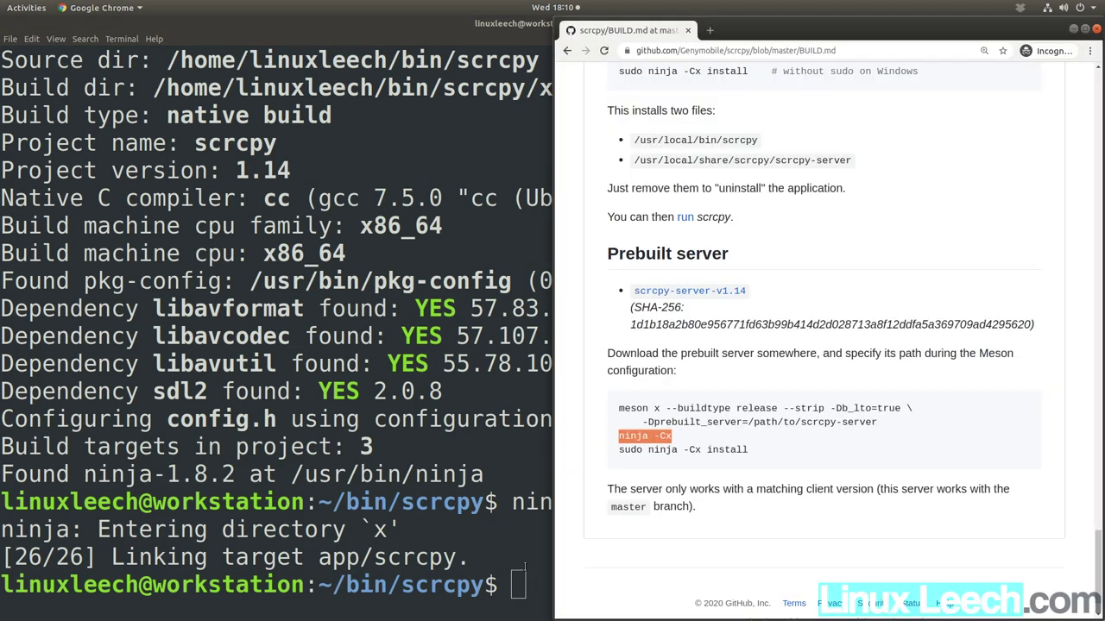
pyautogui.moveTo(618, 450); pyautogui.dragTo(754, 452)
pyautogui.rightClick(730, 447)
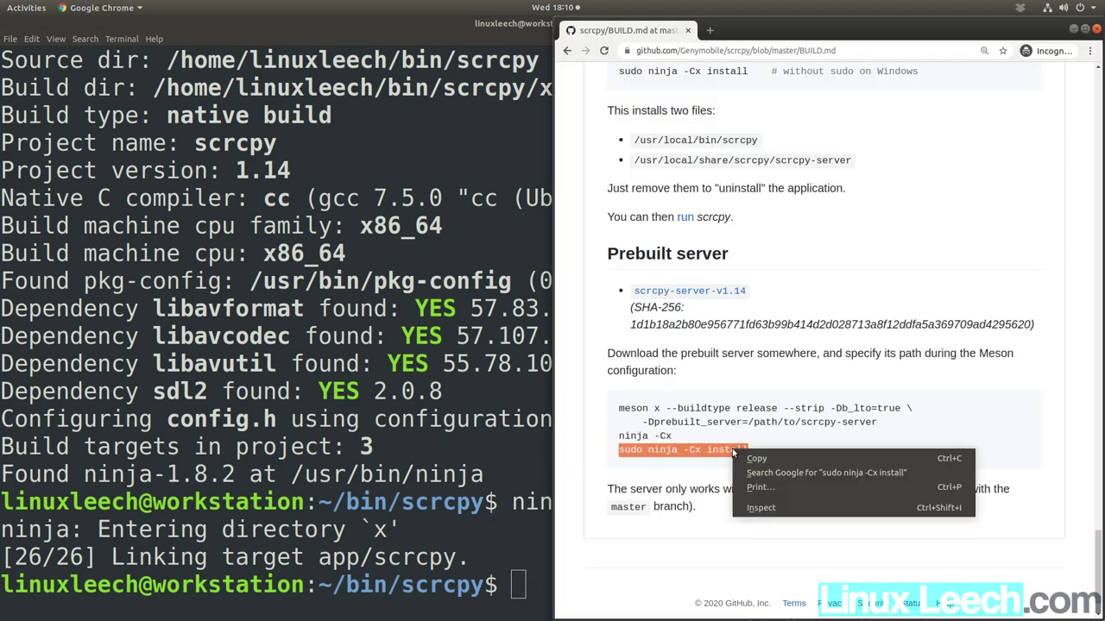
pyautogui.click(748, 457)
pyautogui.click(493, 550)
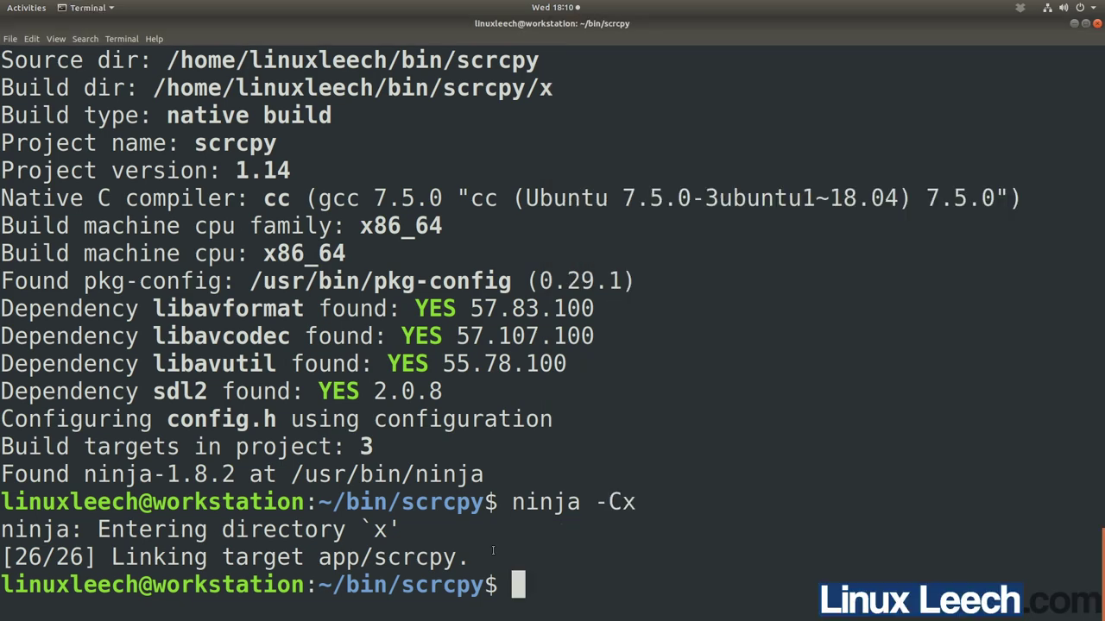
pyautogui.hotkey('ctrl', 'shift', 'v')
pyautogui.press('Return')
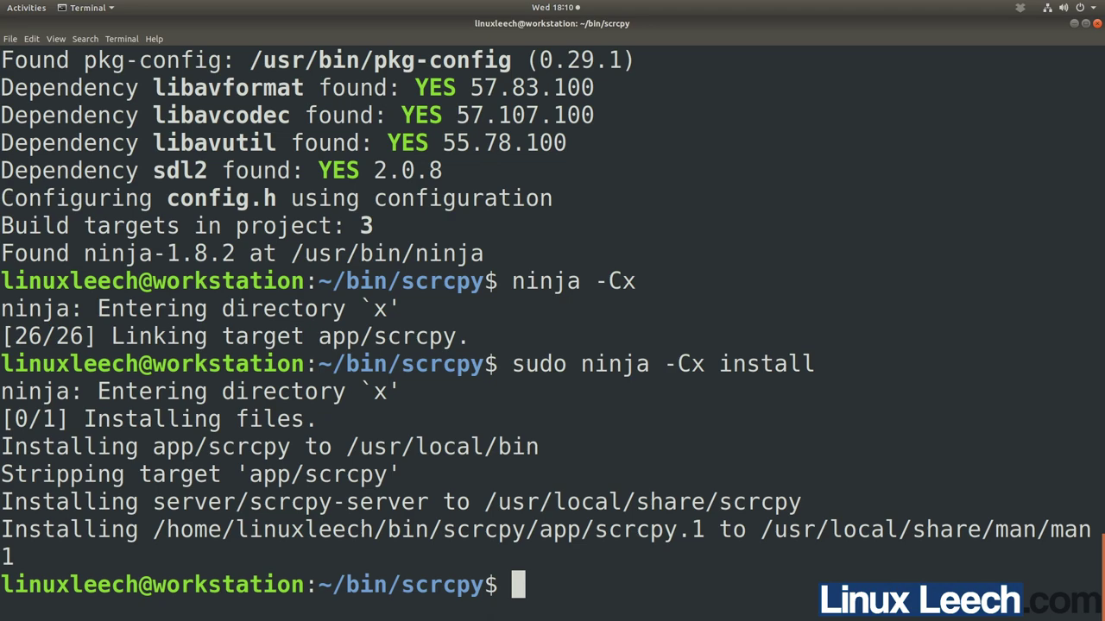
# Step: Check which commands begin with scr, and try to launch scrcpy from the terminal
pyautogui.write('scr')
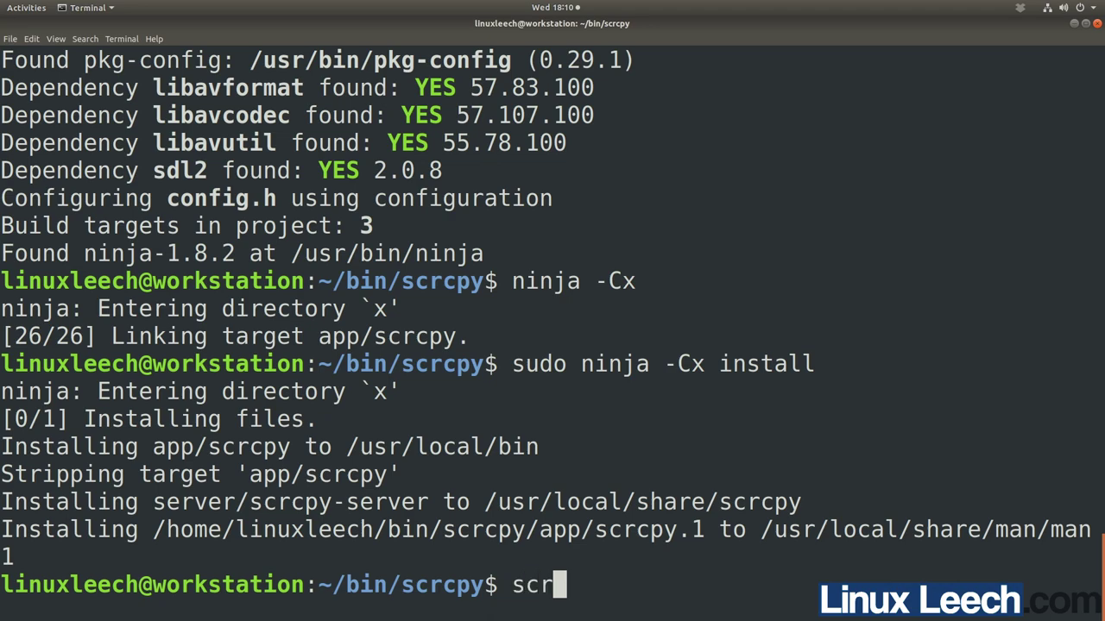
pyautogui.press('Tab')
pyautogui.press('Tab')
pyautogui.write('c')
pyautogui.press('Tab')
pyautogui.press('Return')
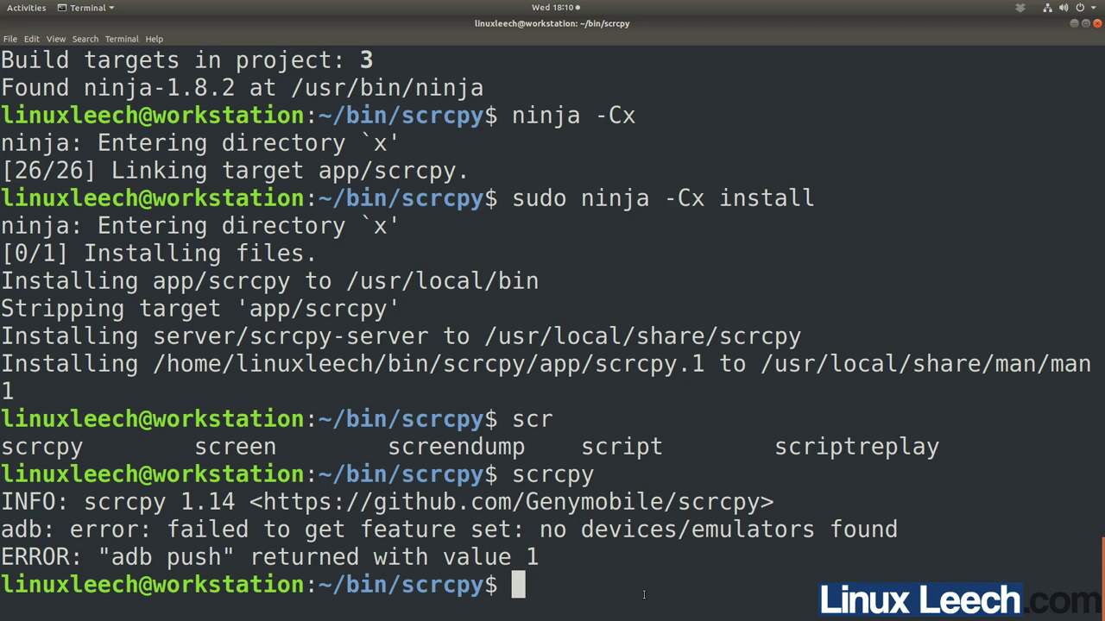
# Step: Copy the path /usr/local/share/scrcpy/ from the build guide in Chrome and list that directory with ls in the terminal
pyautogui.hotkey('alt', 'Tab')
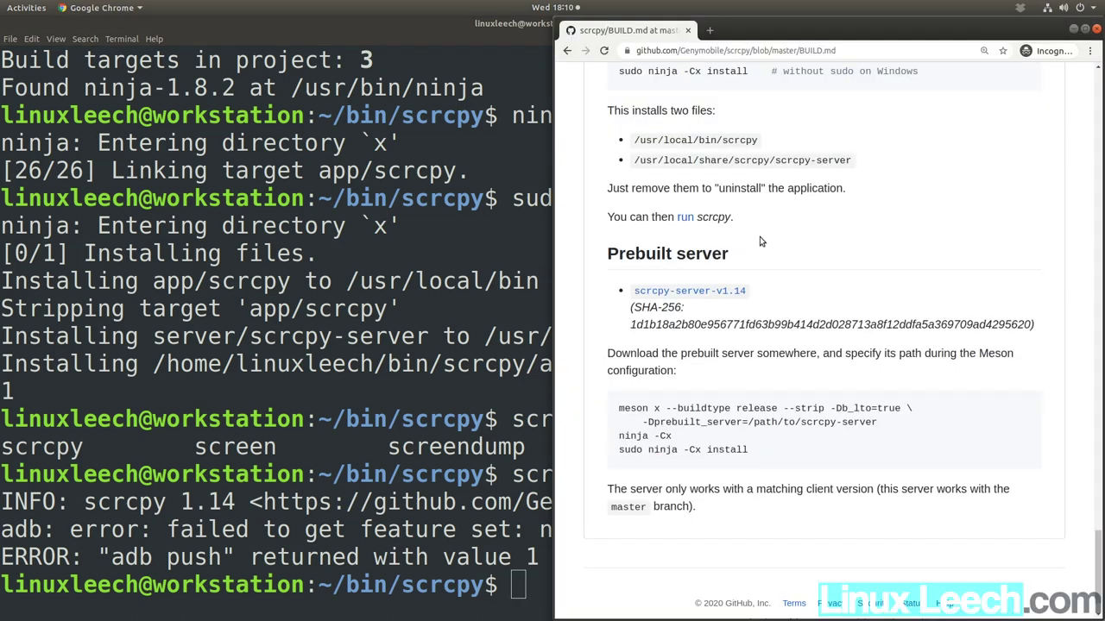
pyautogui.moveTo(853, 162); pyautogui.dragTo(635, 162)
pyautogui.rightClick(637, 162)
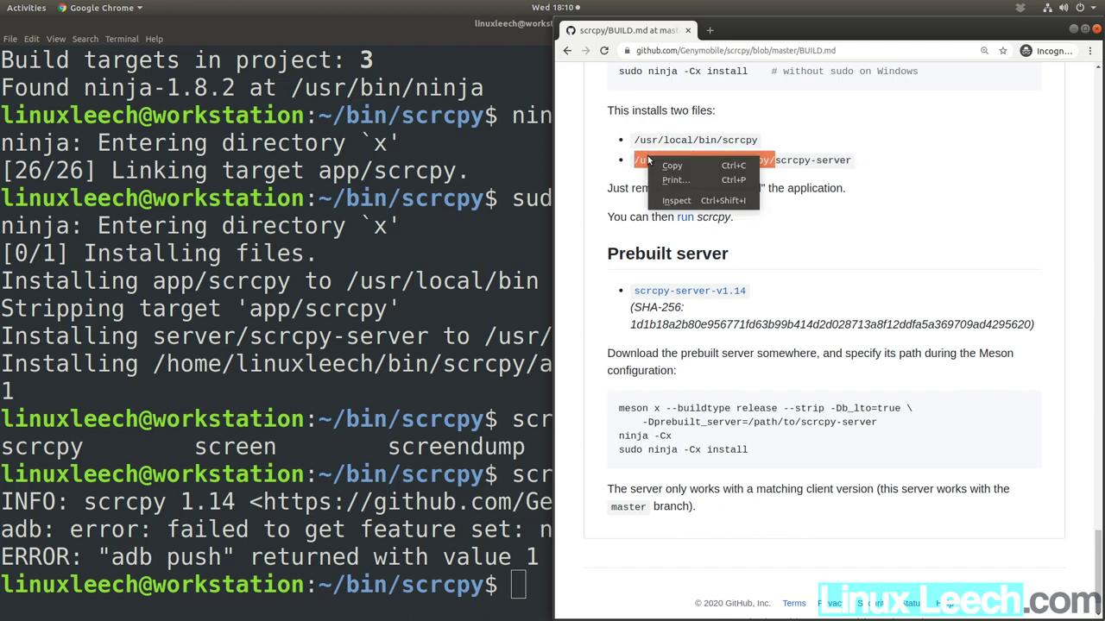
pyautogui.click(754, 166)
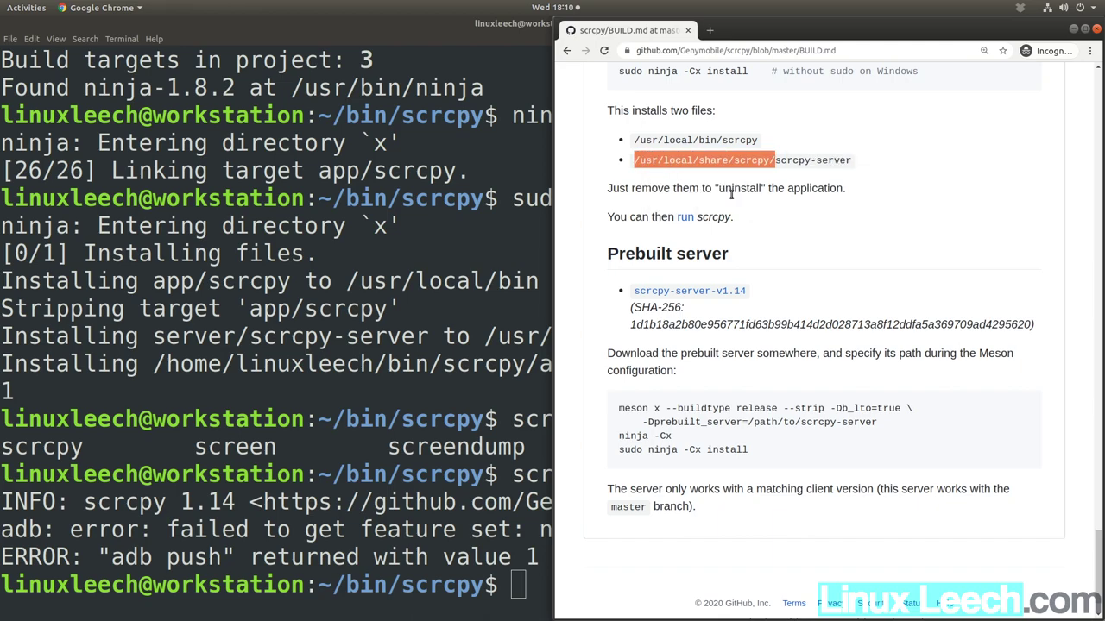
pyautogui.click(492, 545)
pyautogui.write('ls')
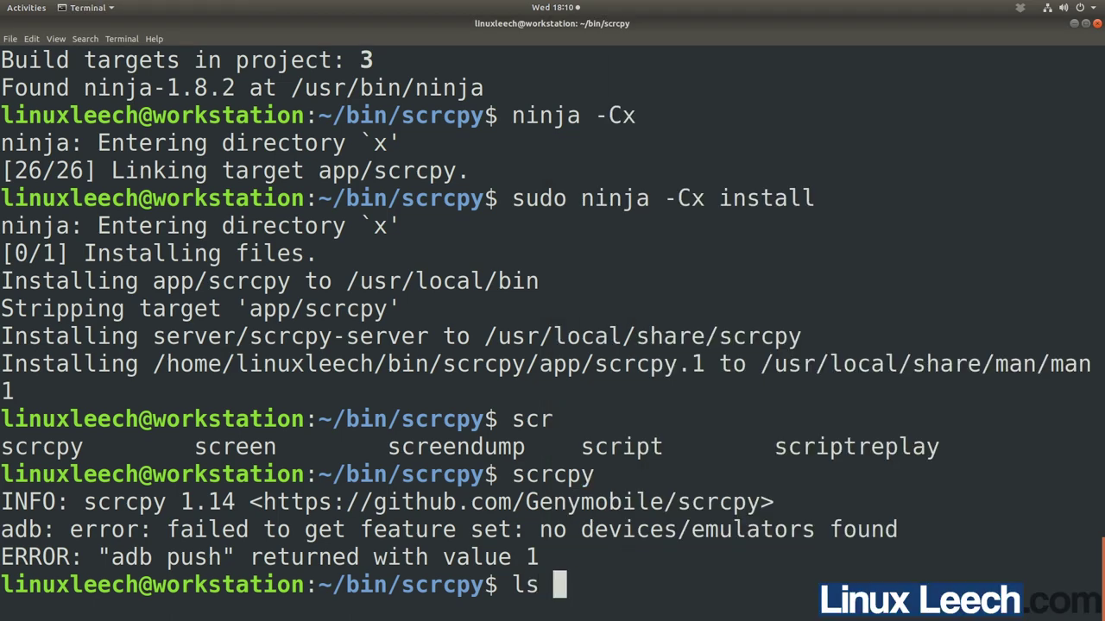
pyautogui.hotkey('ctrl', 'shift', 'v')
pyautogui.press('Return')
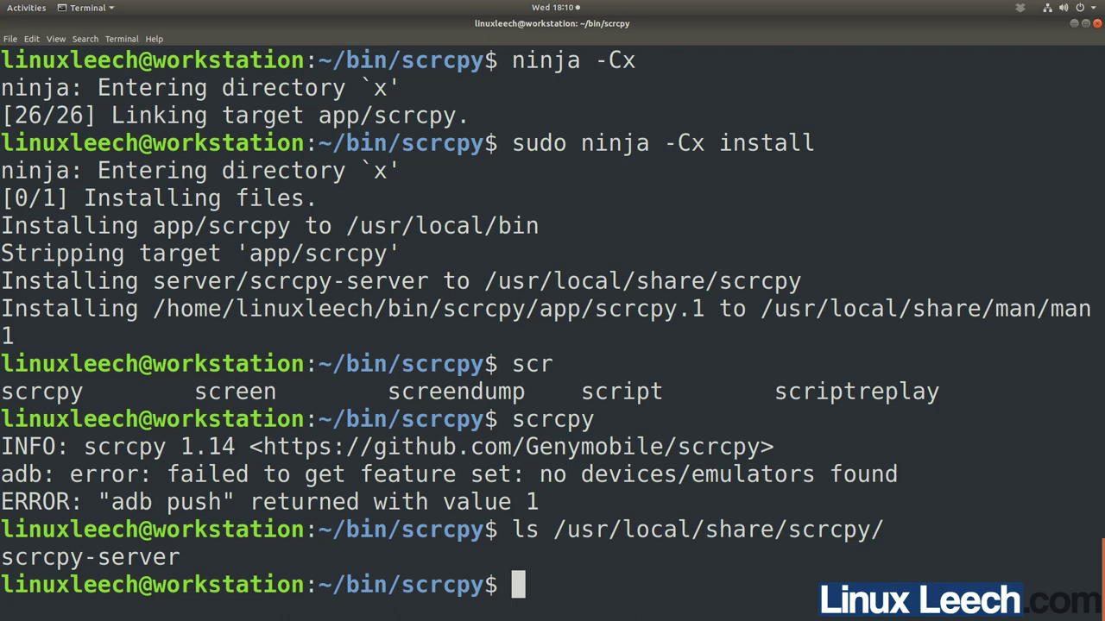
# Step: Move up to the ~/bin directory and list its contents
pyautogui.write('cd ..')
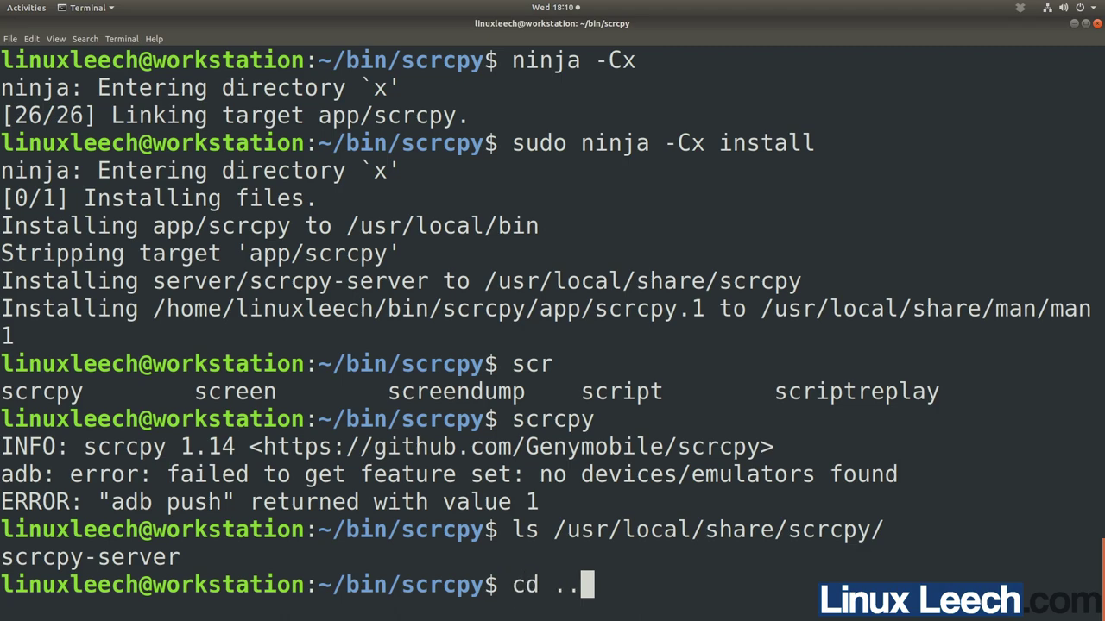
pyautogui.press('Return')
pyautogui.write('ls')
pyautogui.press('Return')
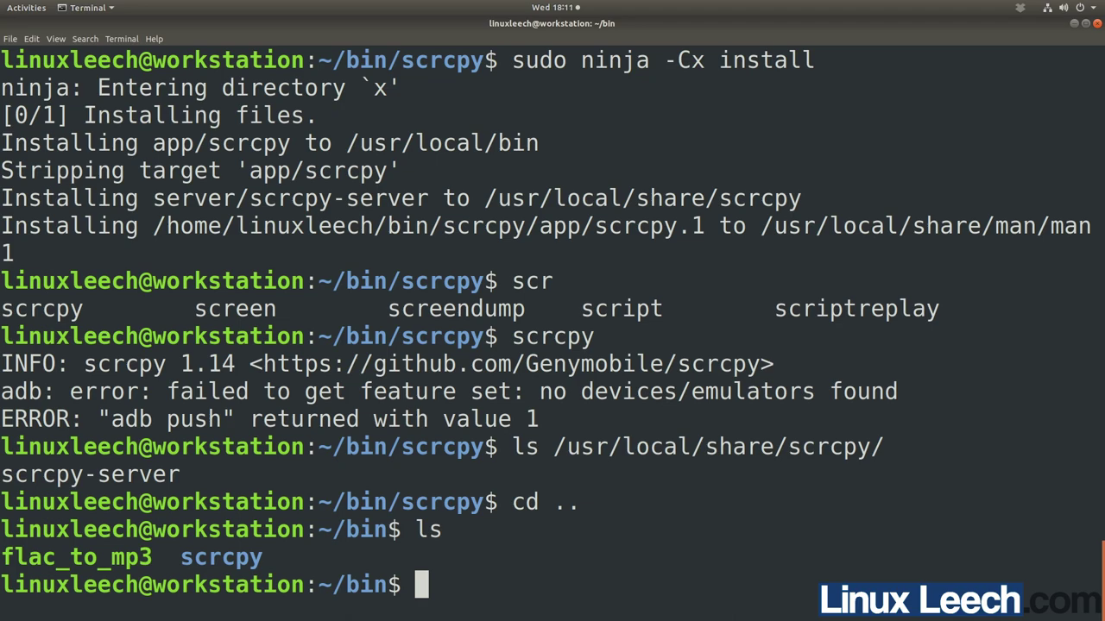
# Step: Delete the scrcpy source directory with rm -r, answer y for each write-protected file, and list ~/bin again
pyautogui.write('rm -r scr')
pyautogui.press('Tab')
pyautogui.press('BackSpace')
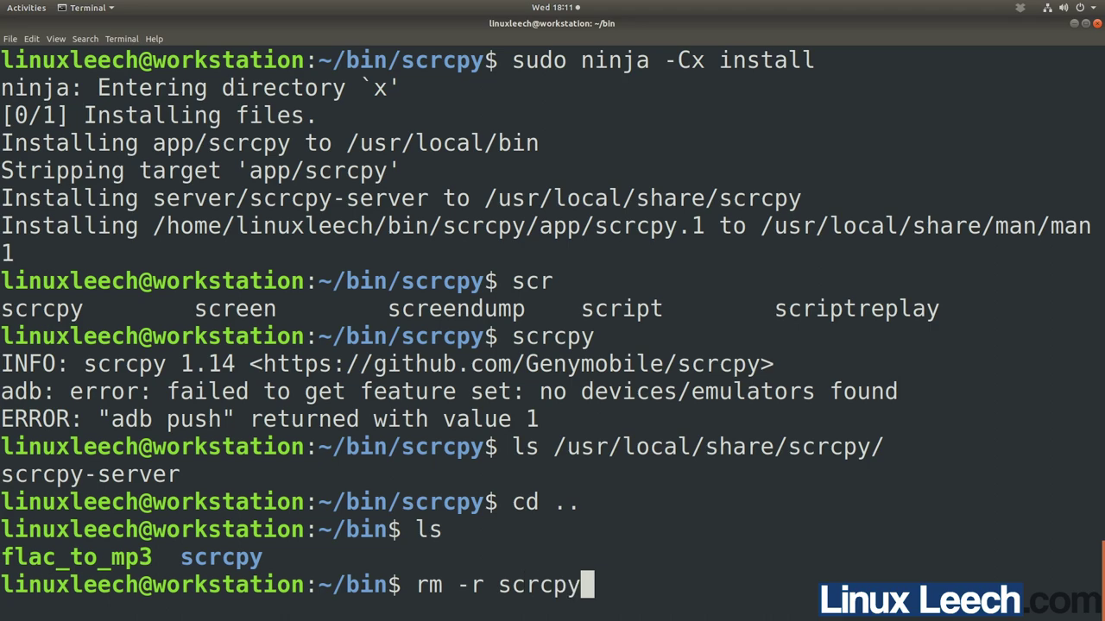
pyautogui.press('Return')
pyautogui.write('y')
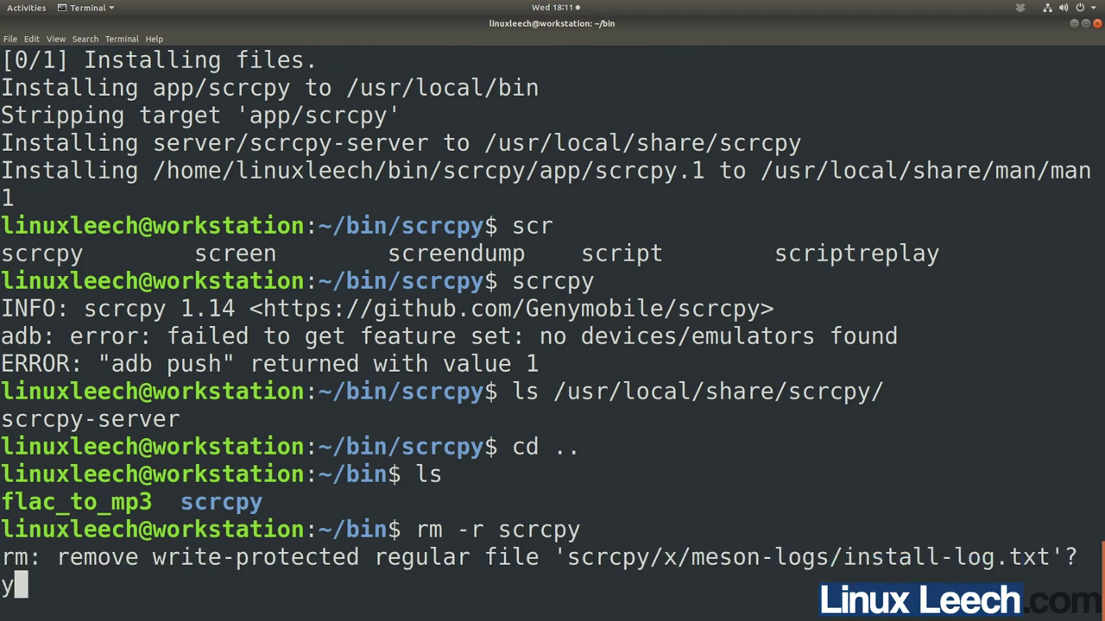
pyautogui.press('Return')
pyautogui.write('y')
pyautogui.press('Return')
pyautogui.write('y')
pyautogui.press('Return')
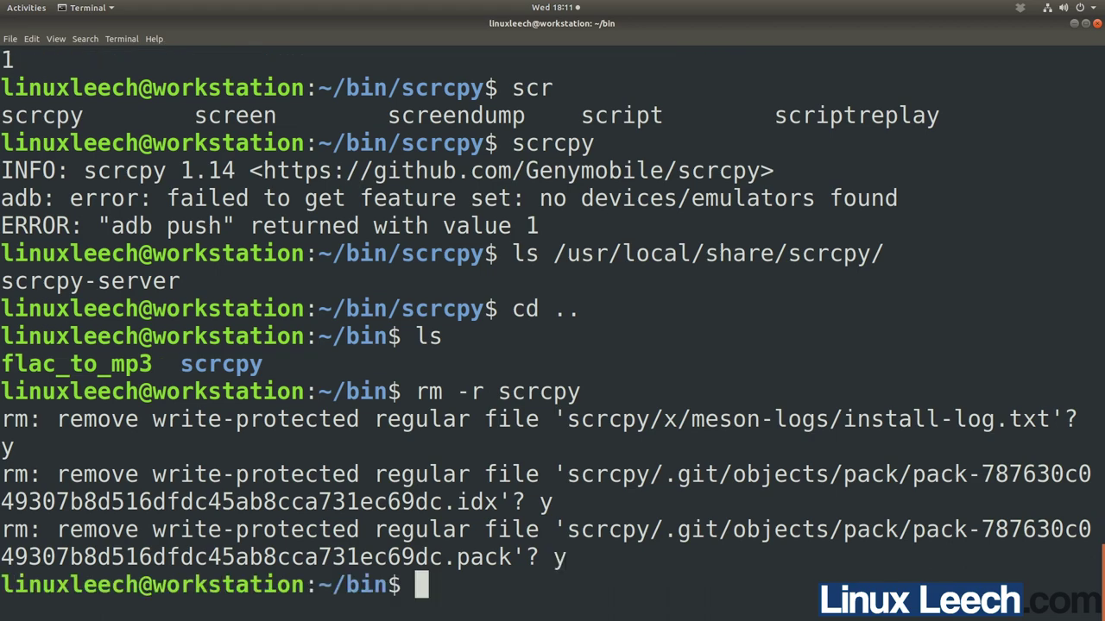
pyautogui.write('ls')
pyautogui.press('Return')
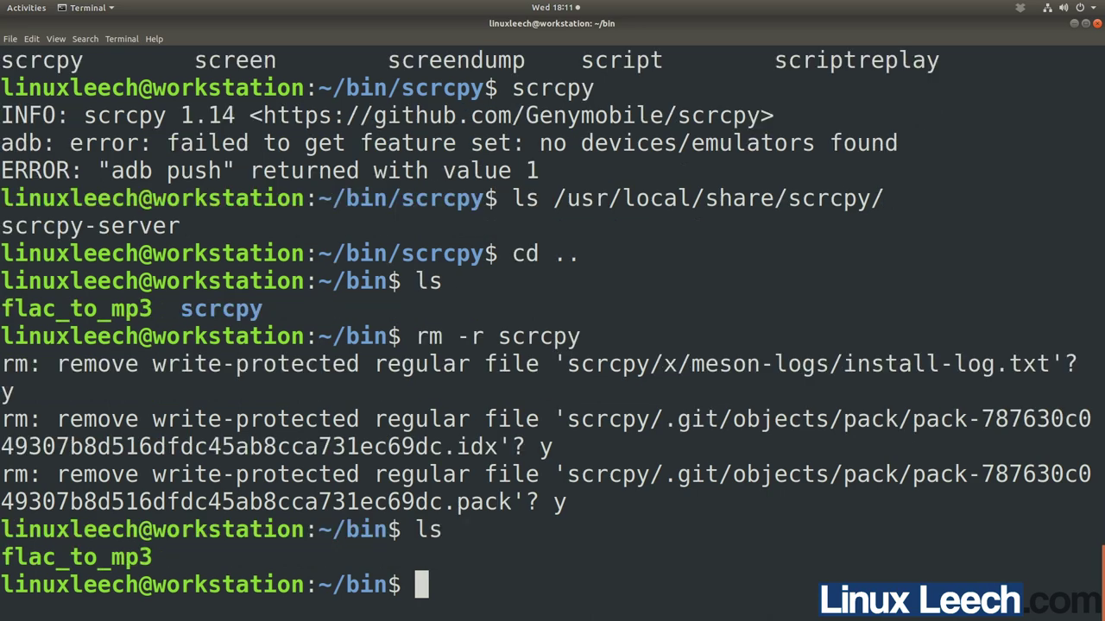
# Step: Clear the terminal and return to the home directory with cd
pyautogui.hotkey('ctrl', 'l')
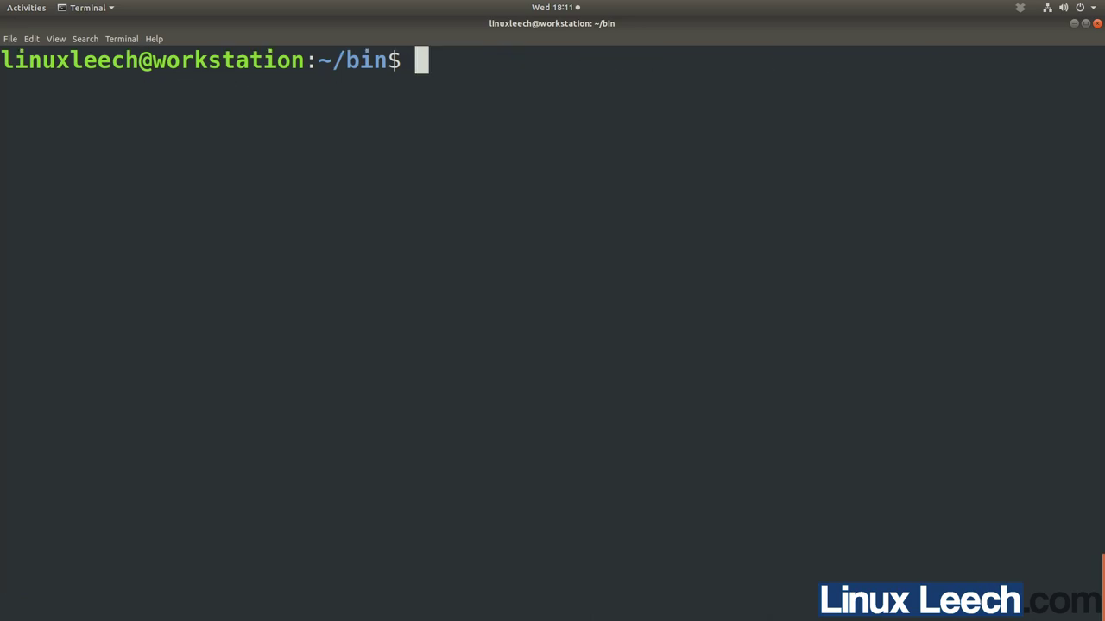
pyautogui.write('cd')
pyautogui.press('Return')
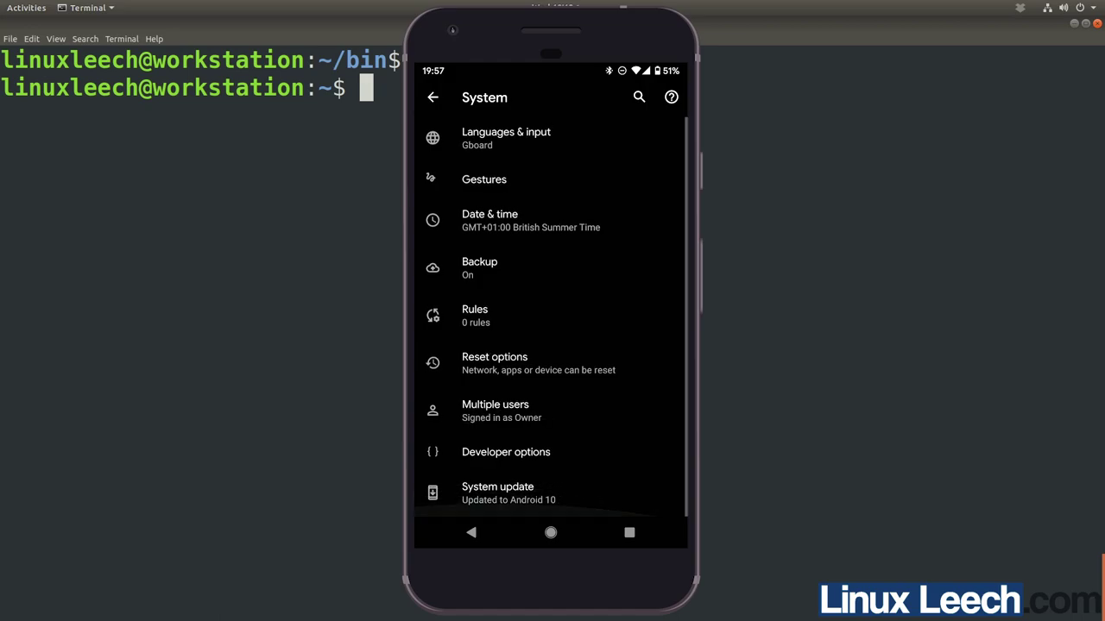
# Step: Open Developer options in the phone's System settings and check the USB debugging setting in the Debugging section
pyautogui.click(506, 451)
pyautogui.scroll(-3, 551, 346)
pyautogui.scroll(-10, 550, 345)
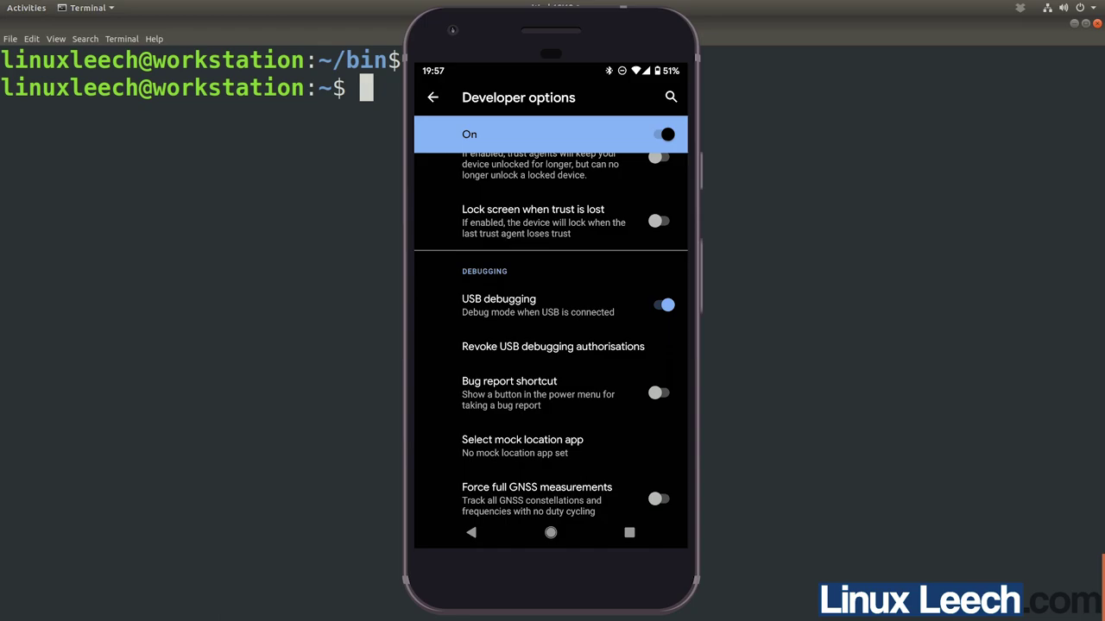
# Step: Clear the terminal and run adb devices three times to check the phone's connection and USB debugging authorization
pyautogui.hotkey('ctrl', 'l')
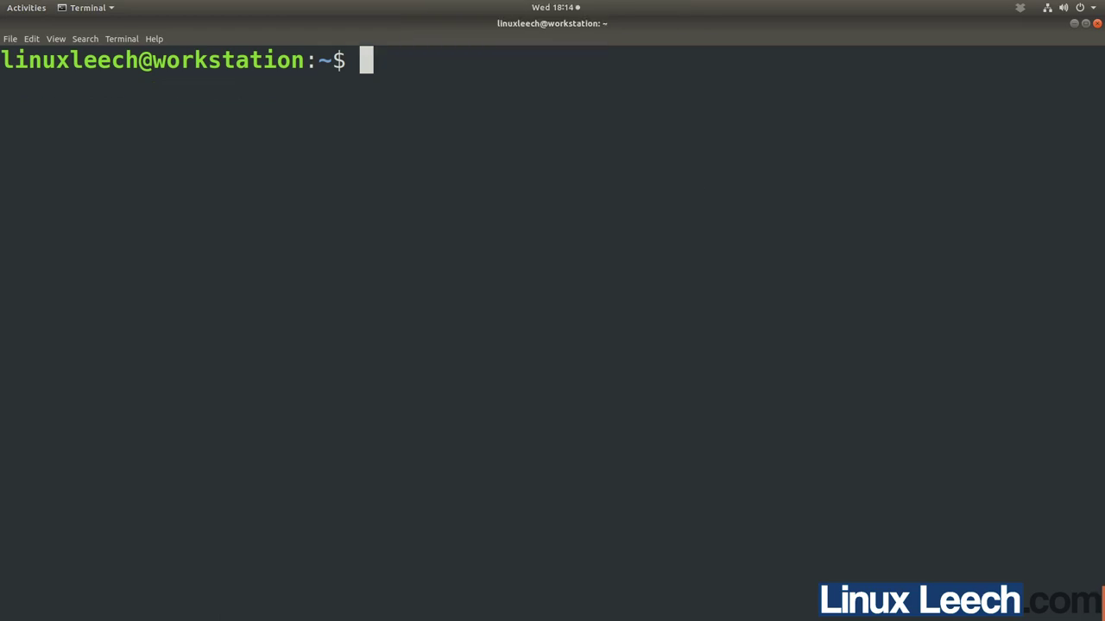
pyautogui.write('adb ')
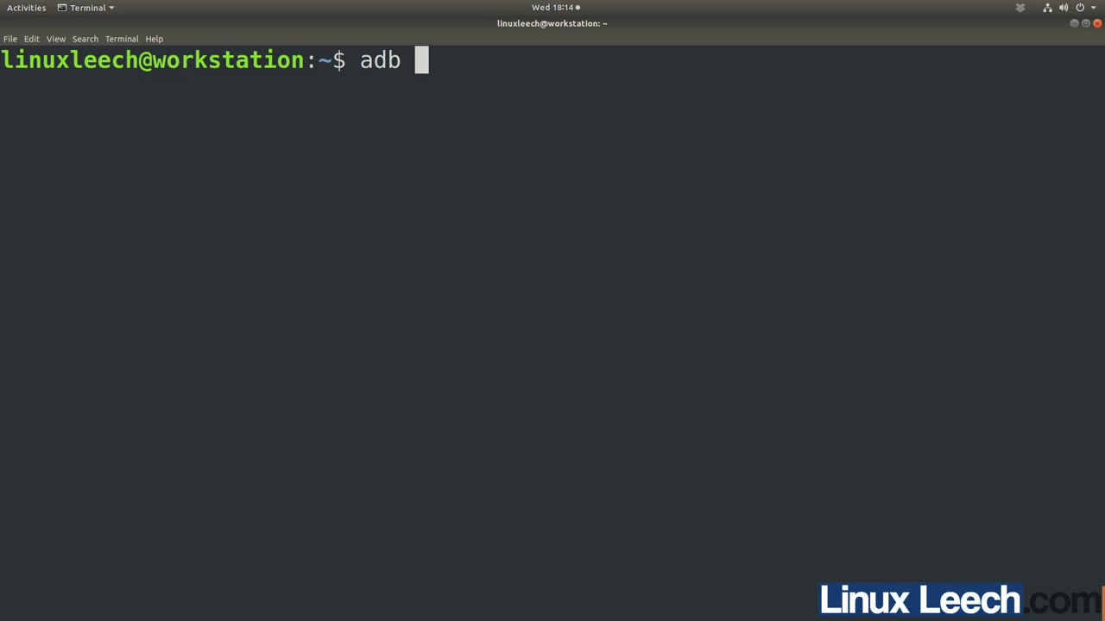
pyautogui.write('devices')
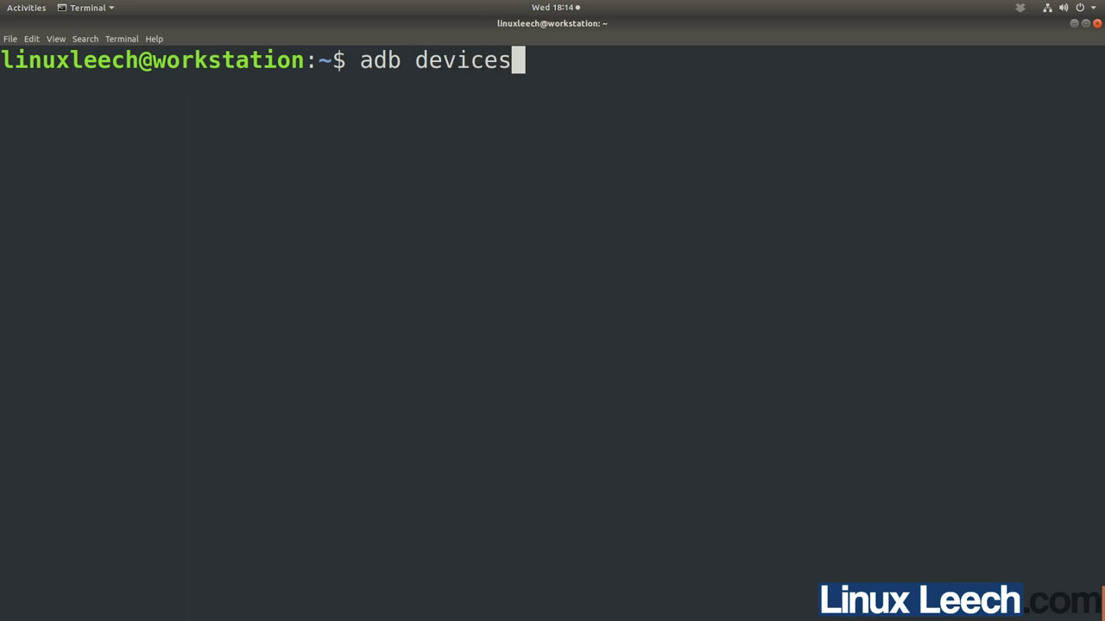
pyautogui.press('Return')
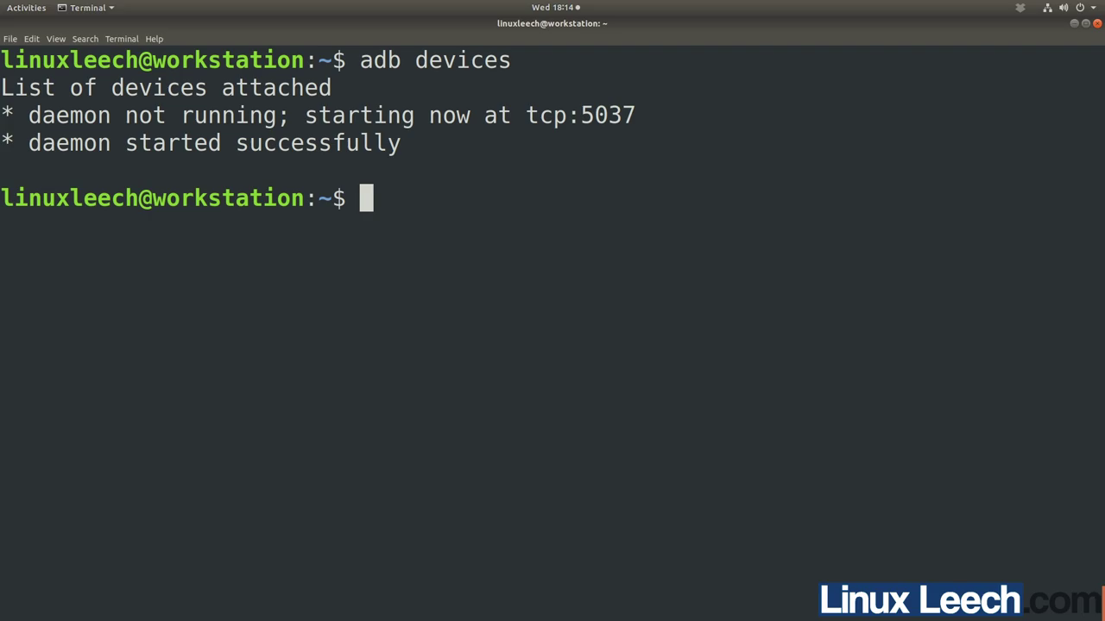
pyautogui.press('Up')
pyautogui.press('Return')
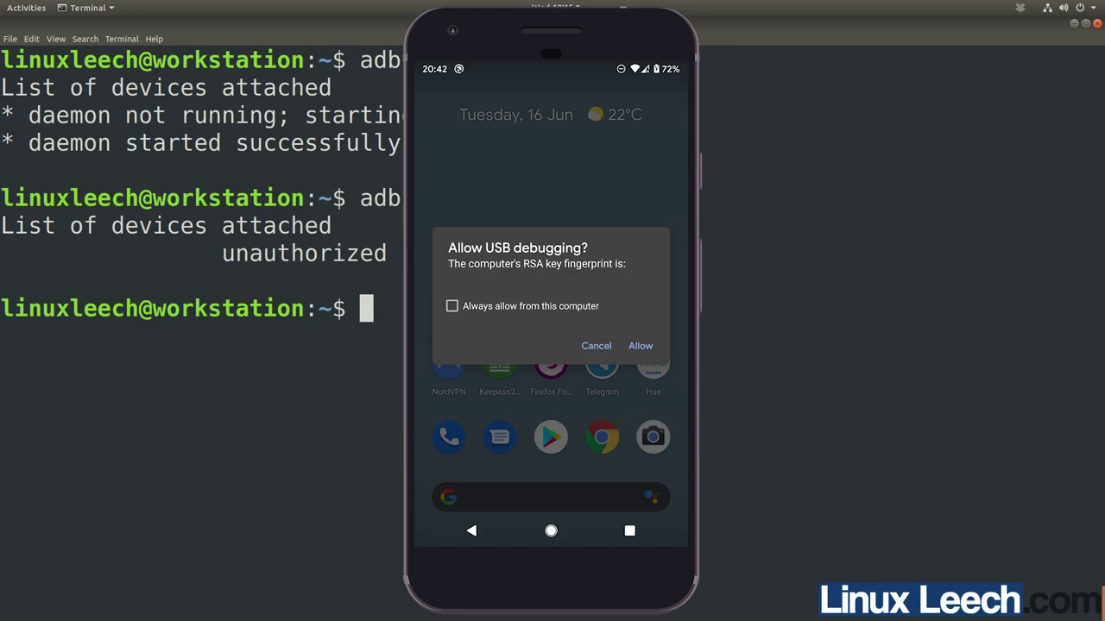
pyautogui.press('Up')
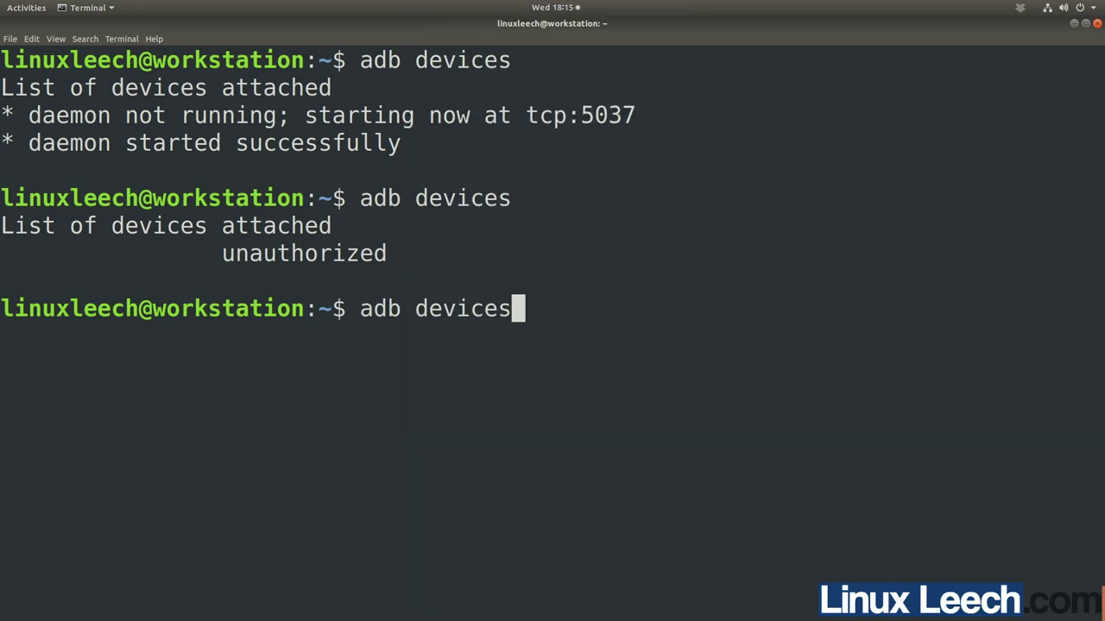
pyautogui.press('Return')
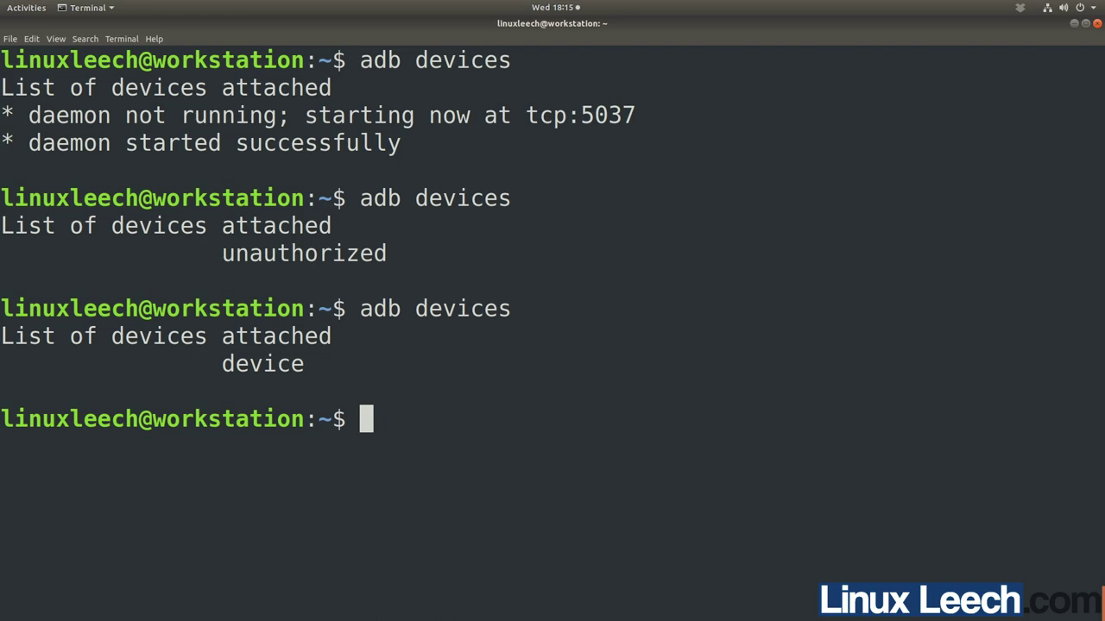
# Step: Launch scrcpy from the terminal to mirror the connected phone's screen
pyautogui.write('s')
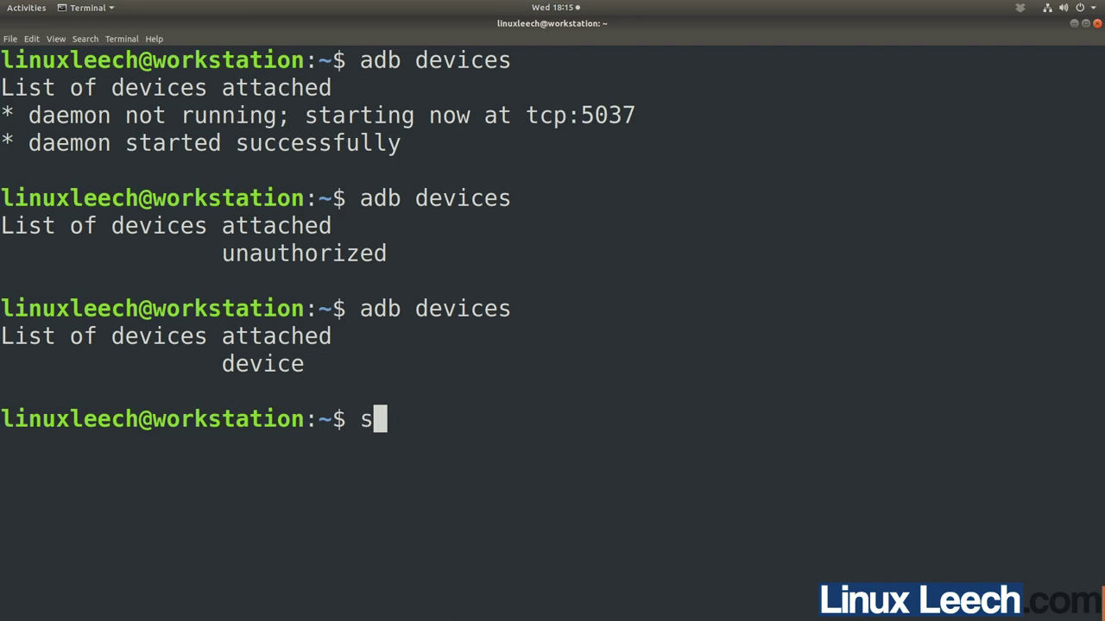
pyautogui.write('crcpy')
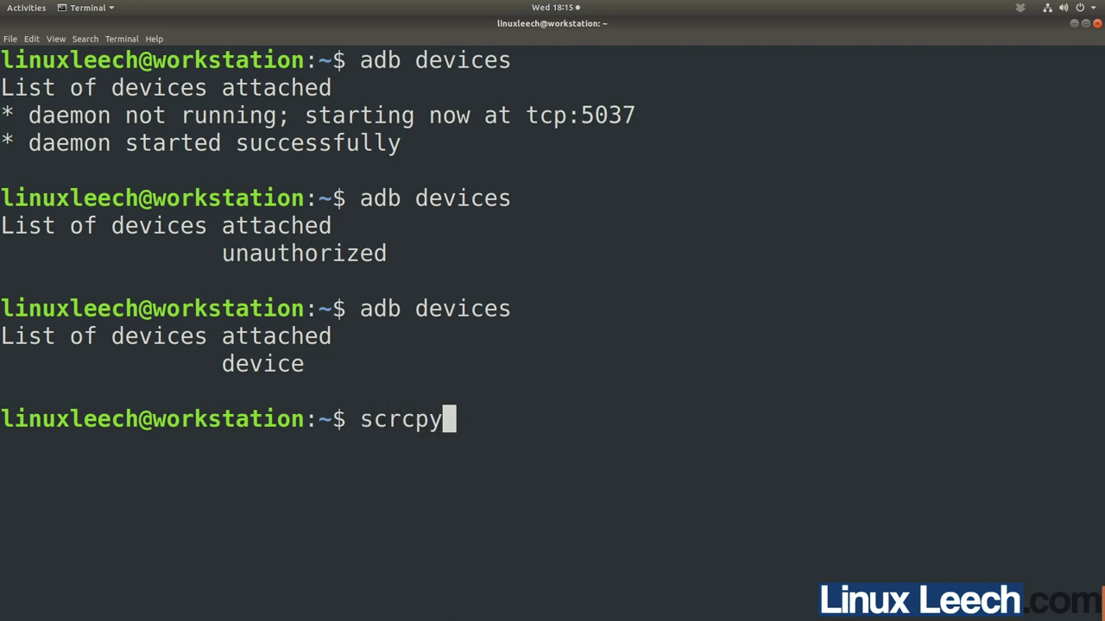
pyautogui.press('Return')
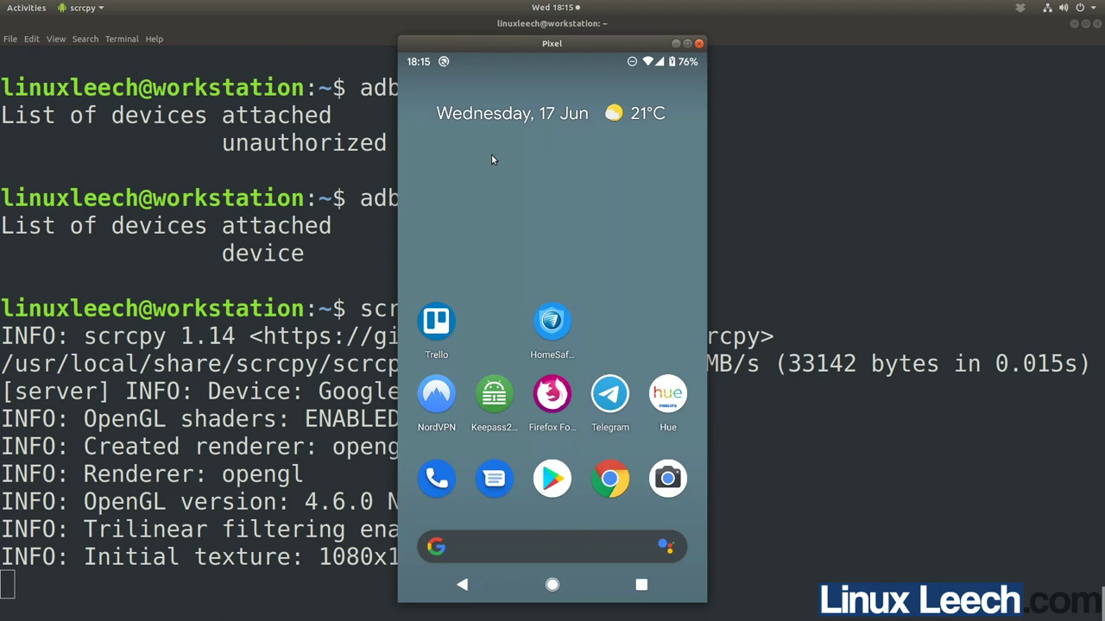
pyautogui.moveTo(652, 228); pyautogui.dragTo(681, 259)
pyautogui.click(552, 395)
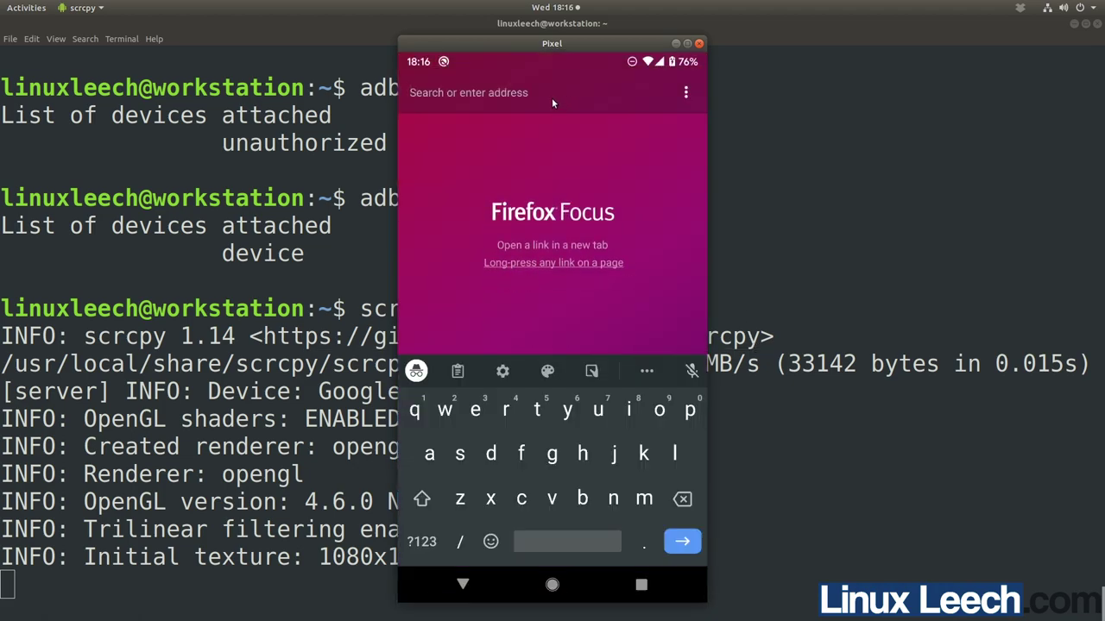
pyautogui.write('www.goog')
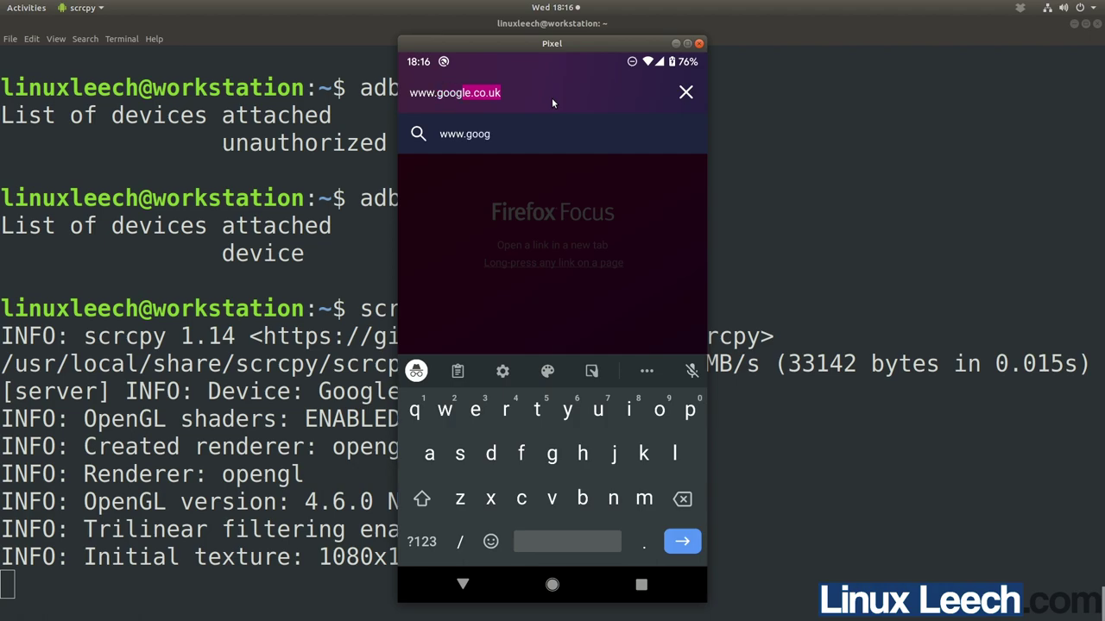
pyautogui.press('Return')
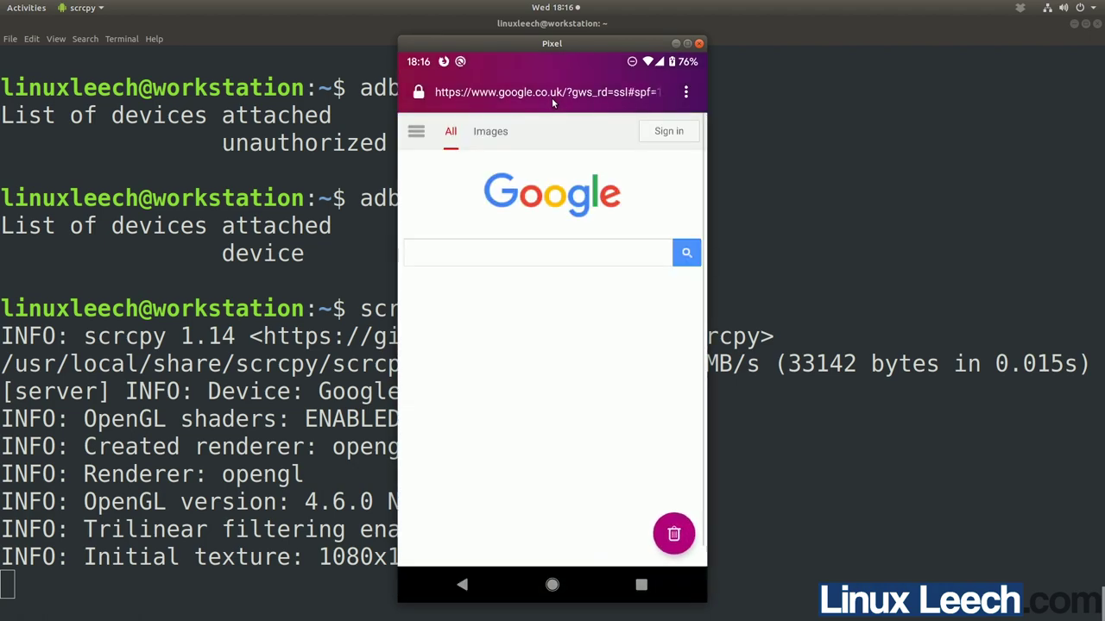
# Step: Search Google for football on the mirrored phone and browse the results
pyautogui.click(467, 251)
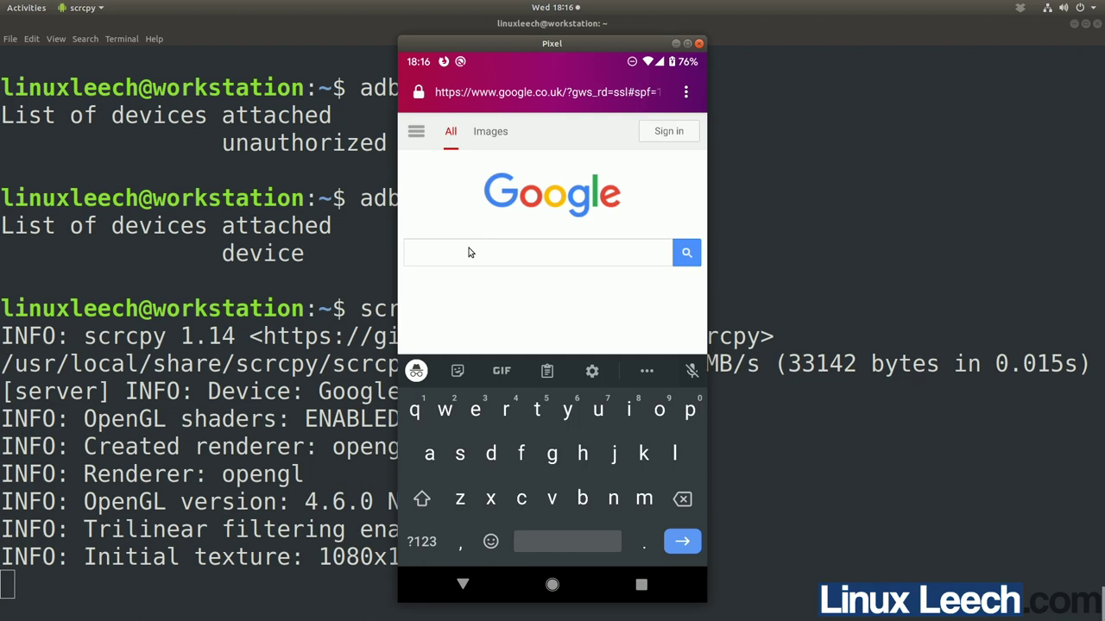
pyautogui.write('football')
pyautogui.press('Return')
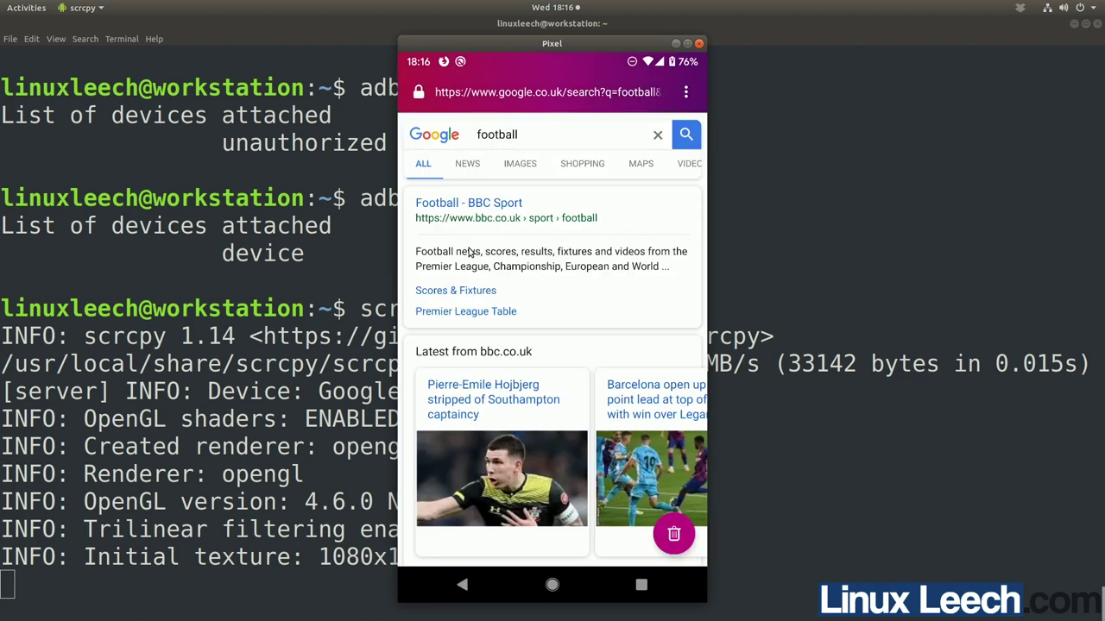
pyautogui.scroll(-15, 546, 256)
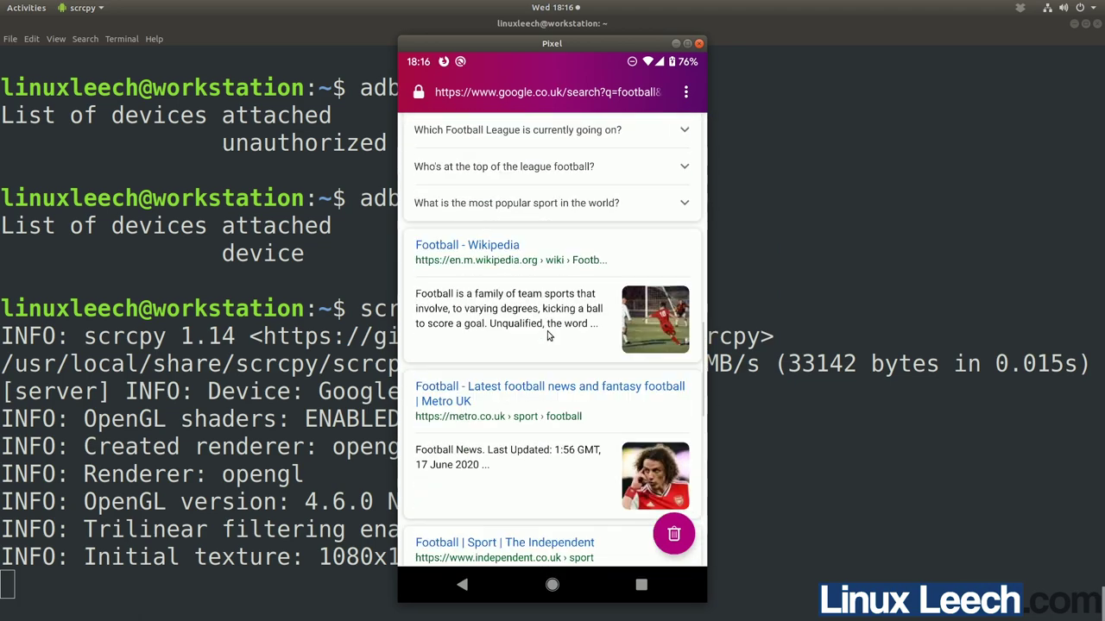
pyautogui.scroll(5, 545, 343)
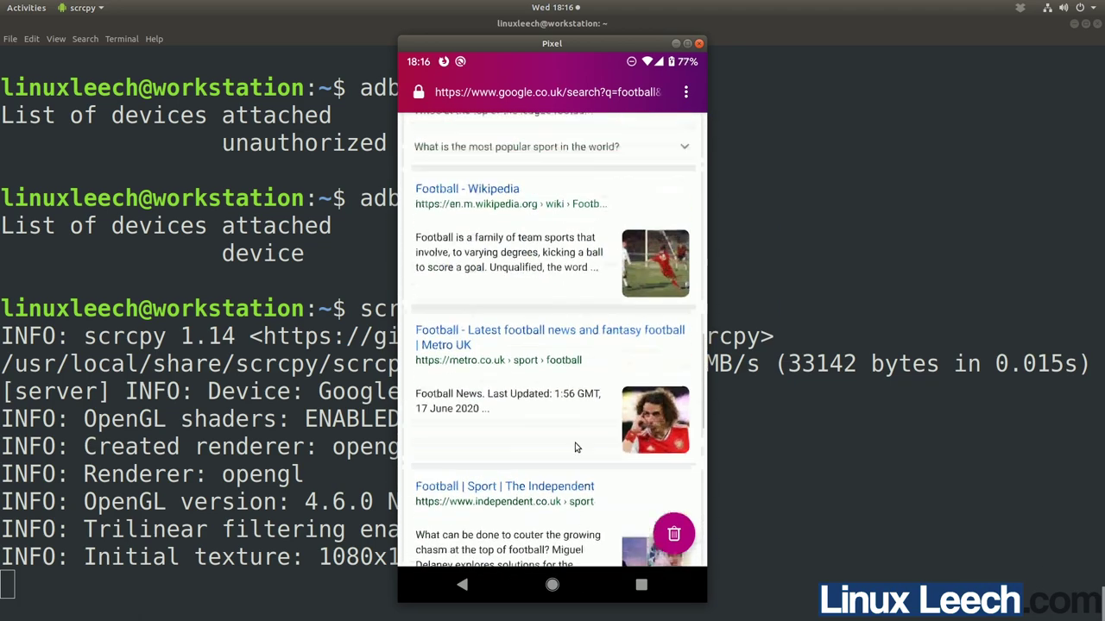
# Step: Erase the Firefox Focus browsing session, and close the scrcpy window from the phone's home screen
pyautogui.click(674, 535)
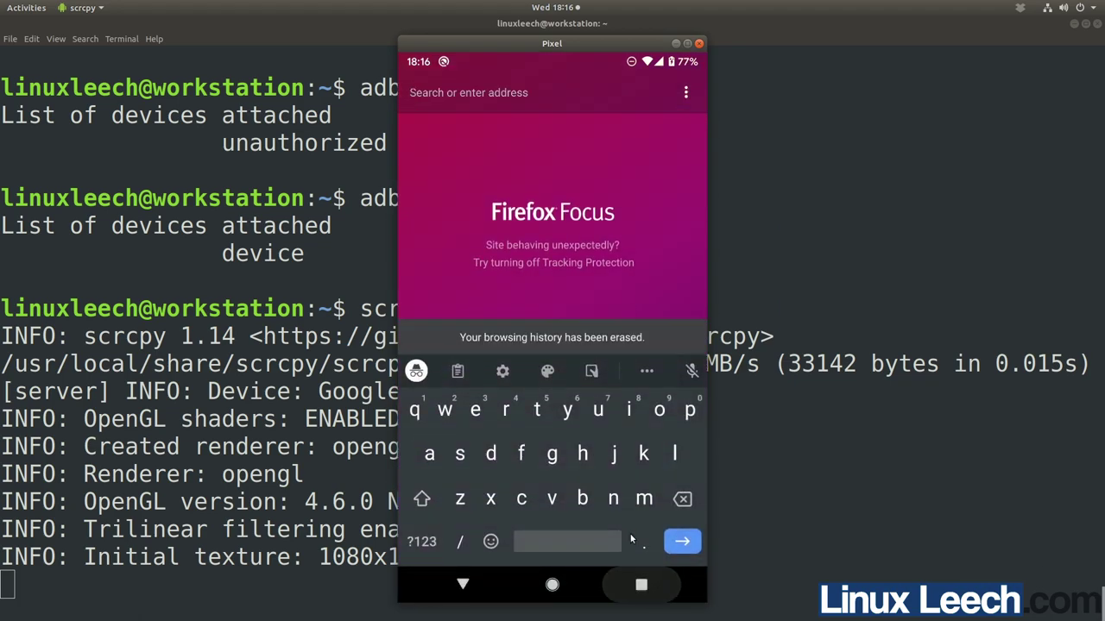
pyautogui.click(552, 584)
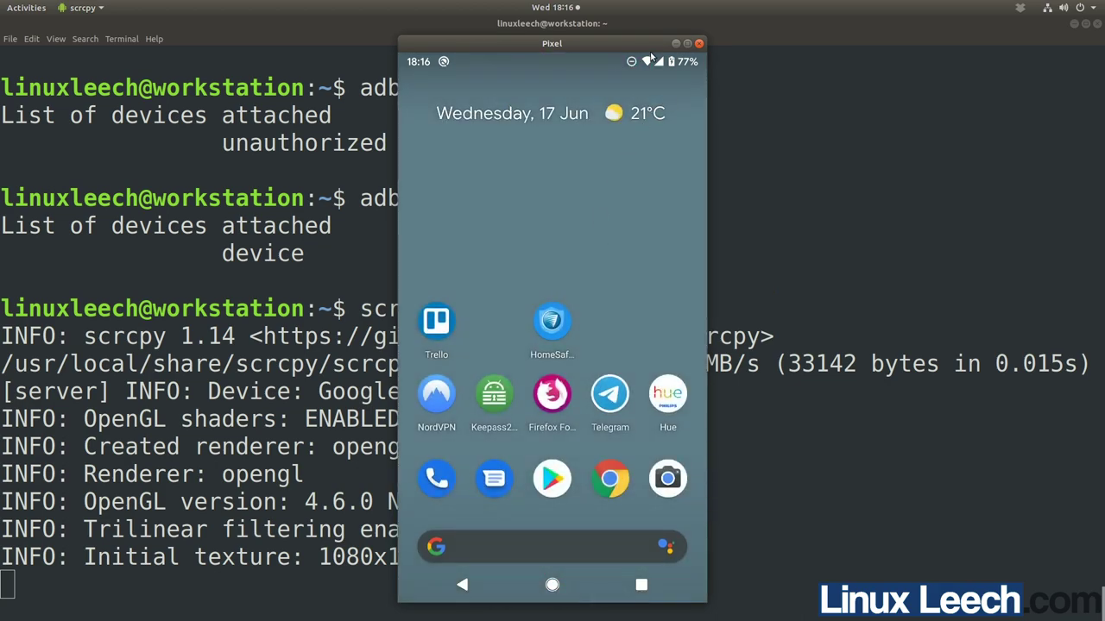
pyautogui.click(699, 44)
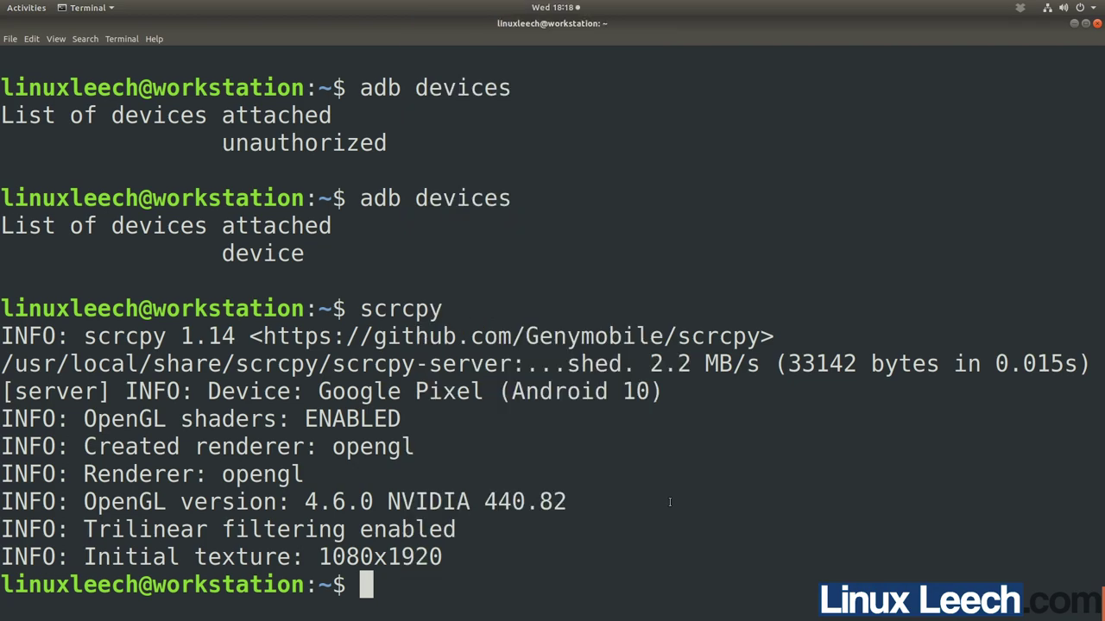
# Step: Clear the terminal and restart adb in TCP mode on port 5555 with adb tcpip 5555
pyautogui.hotkey('ctrl', 'l')
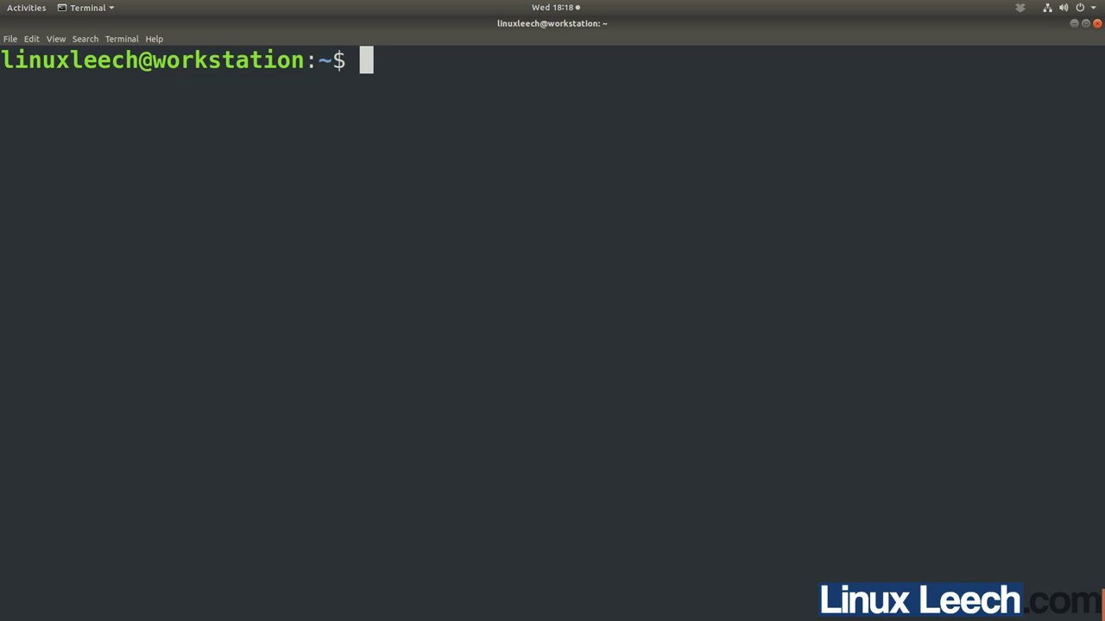
pyautogui.write('adb ')
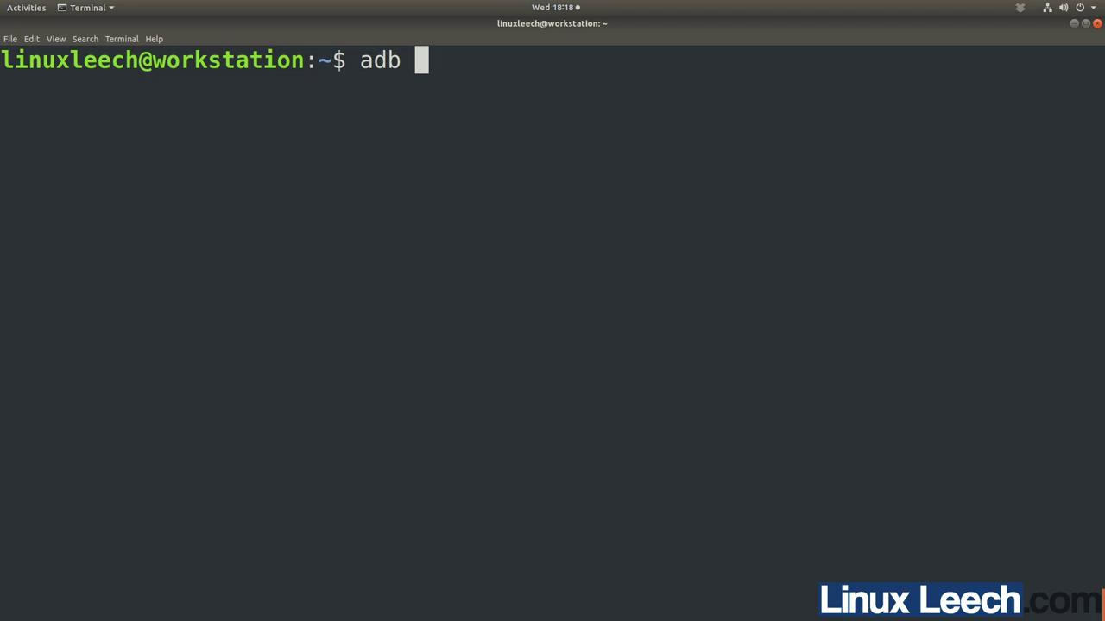
pyautogui.write('tcpip')
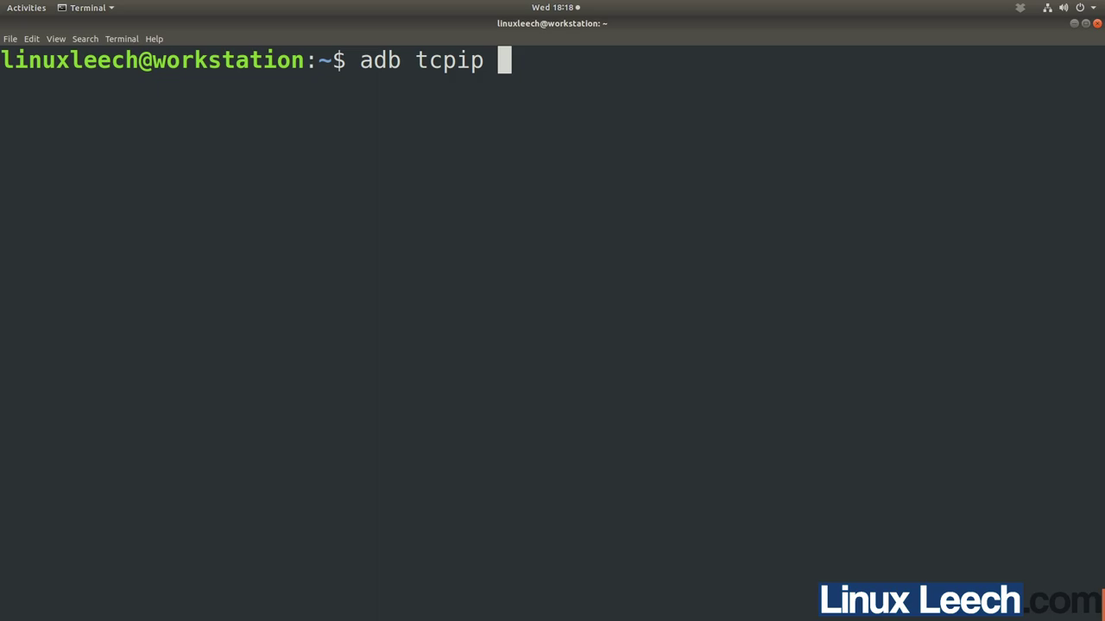
pyautogui.write('5555')
pyautogui.press('Return')
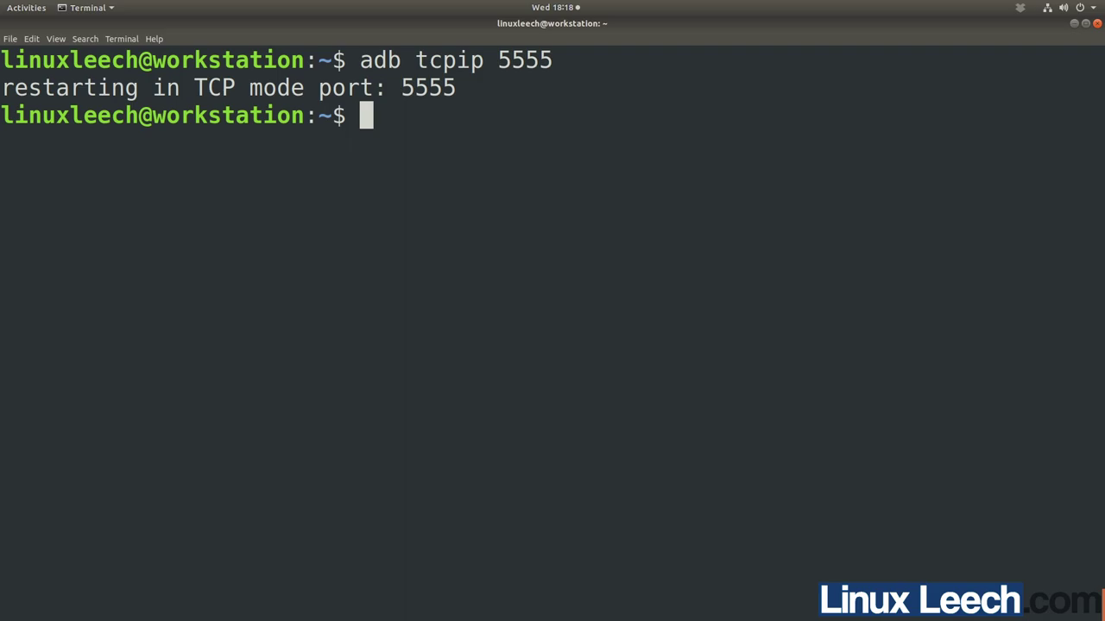
# Step: Run adb devices twice to recheck the phone's authorization in TCP mode
pyautogui.write('adb device')
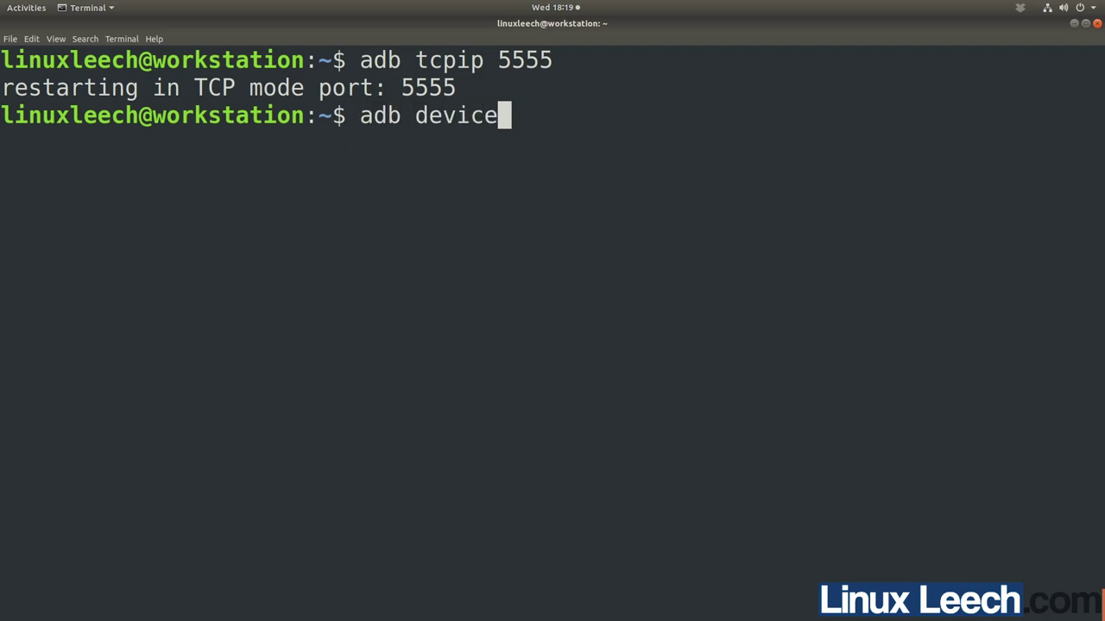
pyautogui.write('s')
pyautogui.press('Return')
pyautogui.press('Up')
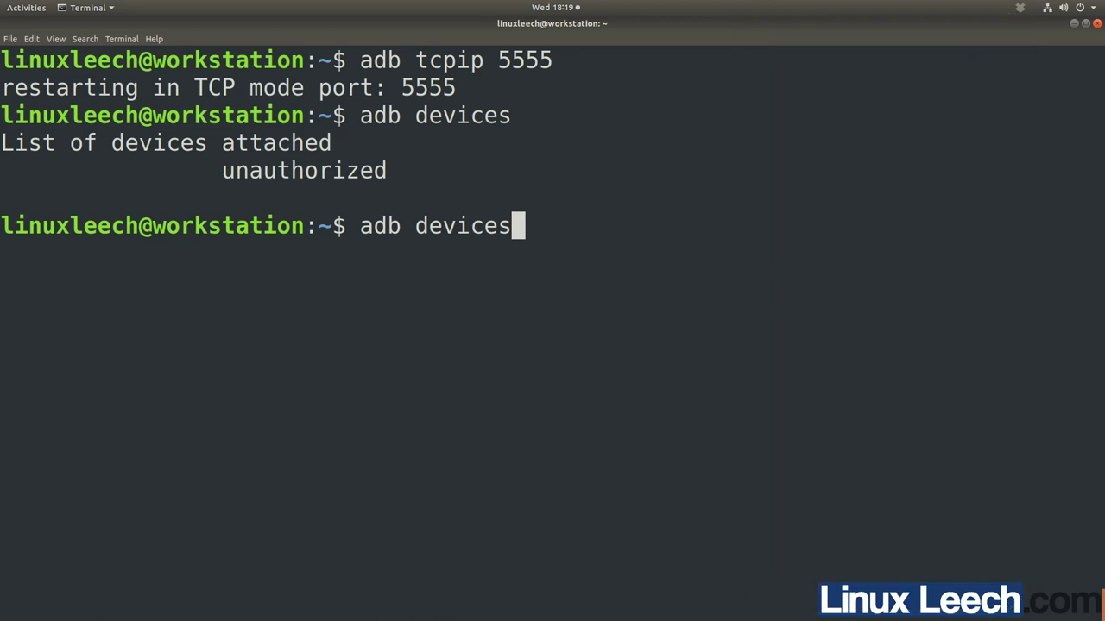
pyautogui.press('Return')
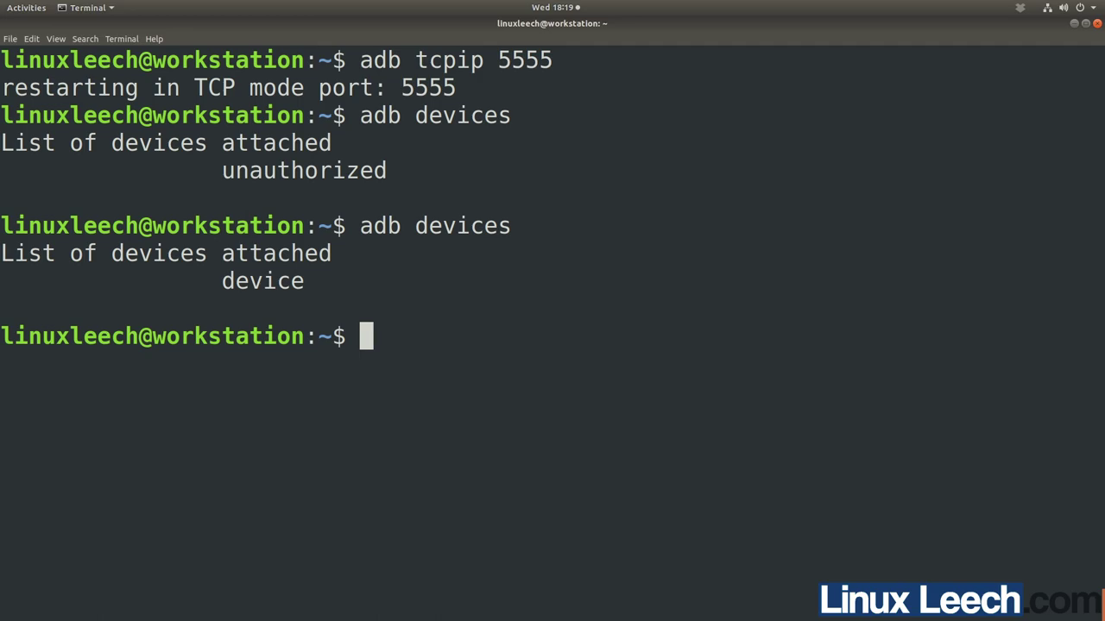
# Step: Connect adb to the phone over the network with adb connect 192.168.1.5:5555
pyautogui.write('adb connect')
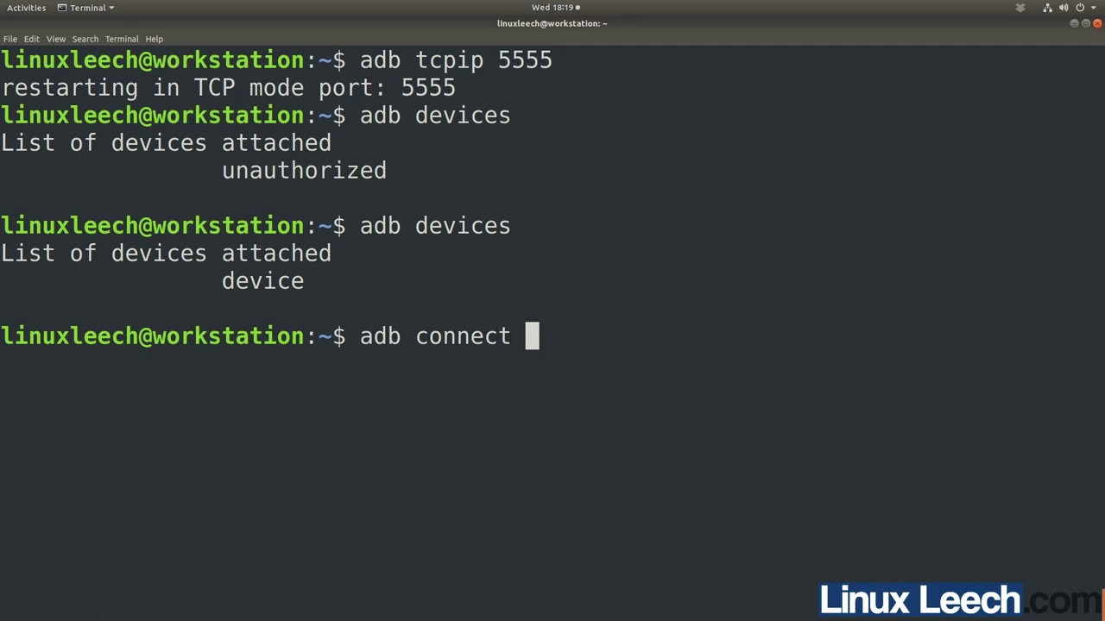
pyautogui.write('192.168.1')
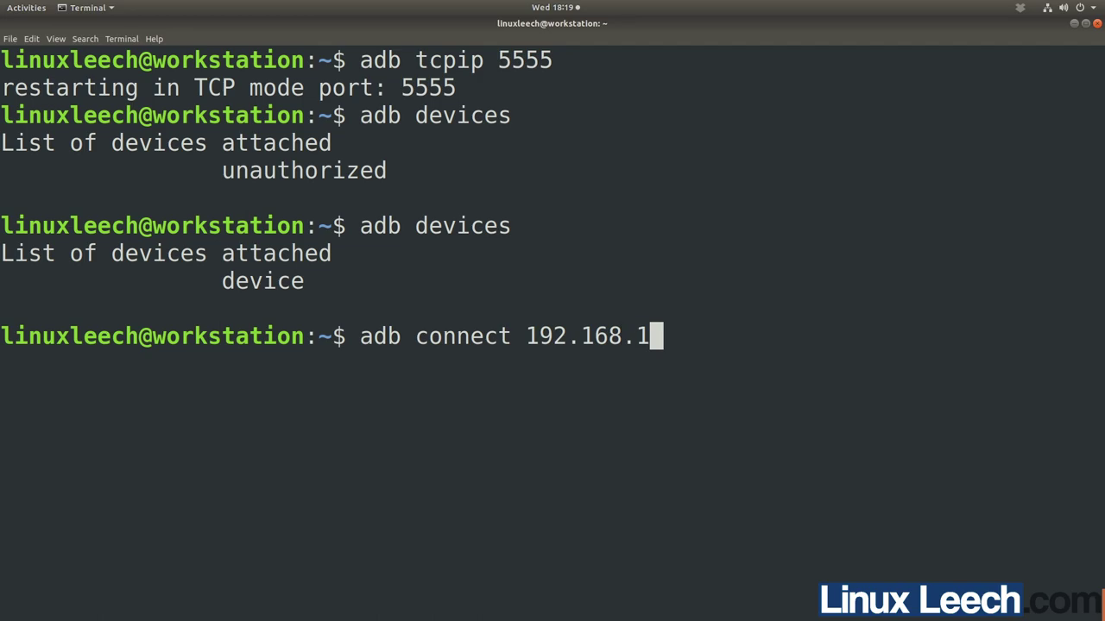
pyautogui.write('.5:')
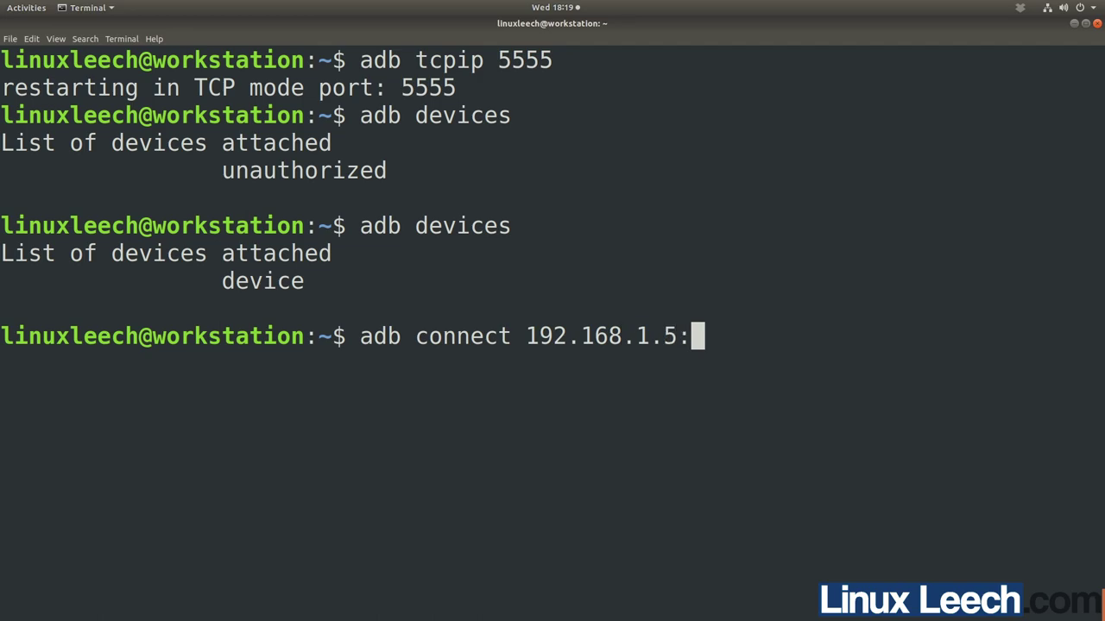
pyautogui.write('5555')
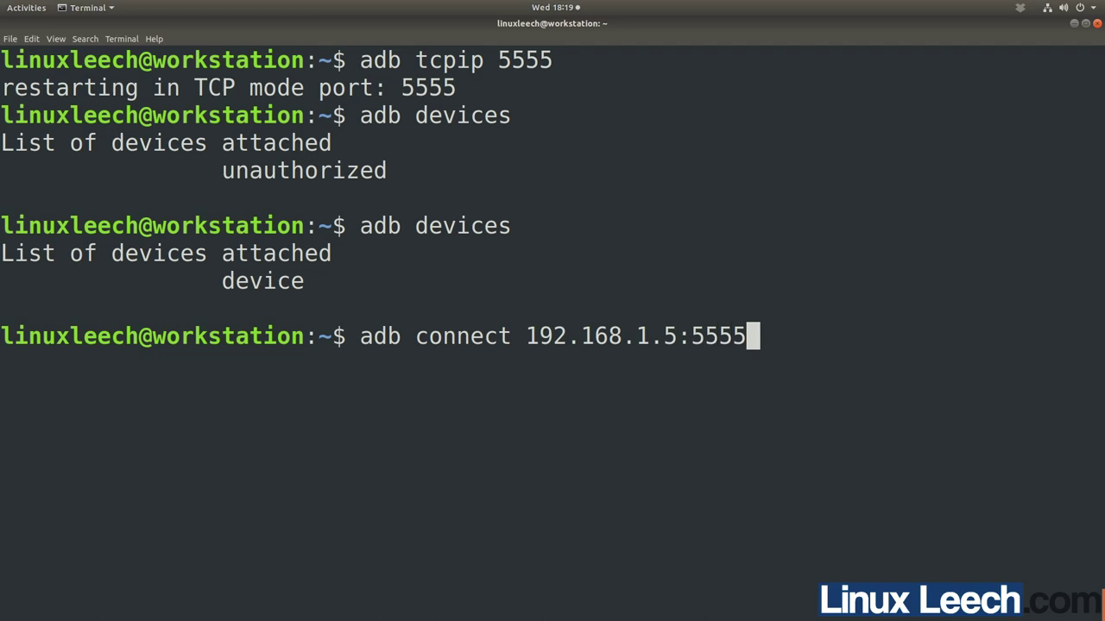
pyautogui.press('Return')
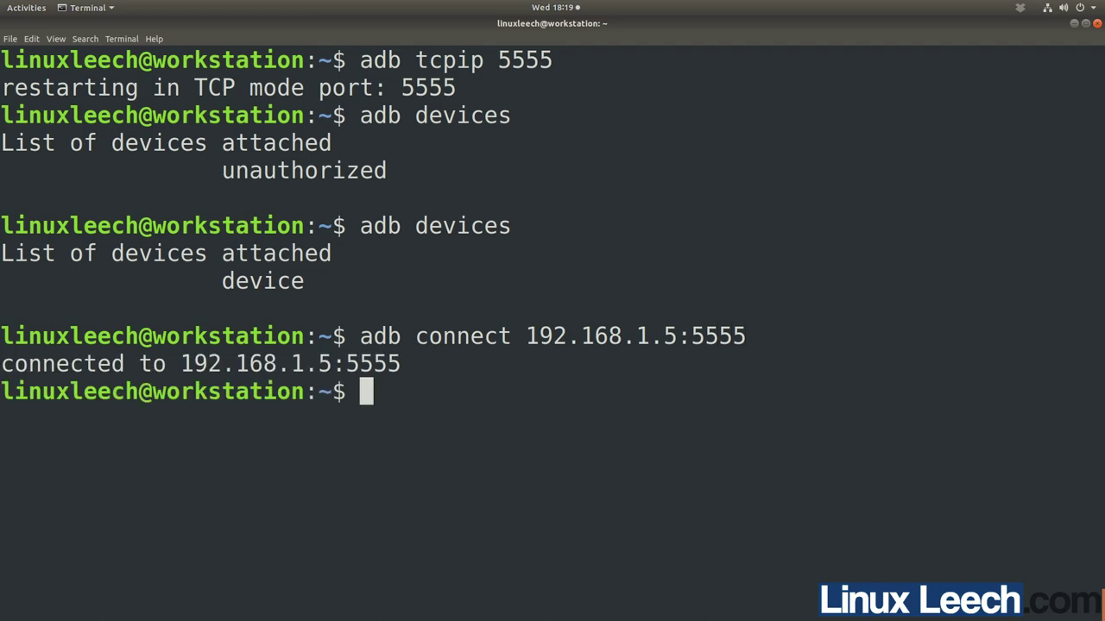
# Step: Run adb devices repeatedly to recheck the phone's authorization over the network, and highlight the 192.168.1.5:5555 entry in the latest list
pyautogui.press('Up')
pyautogui.press('Up')
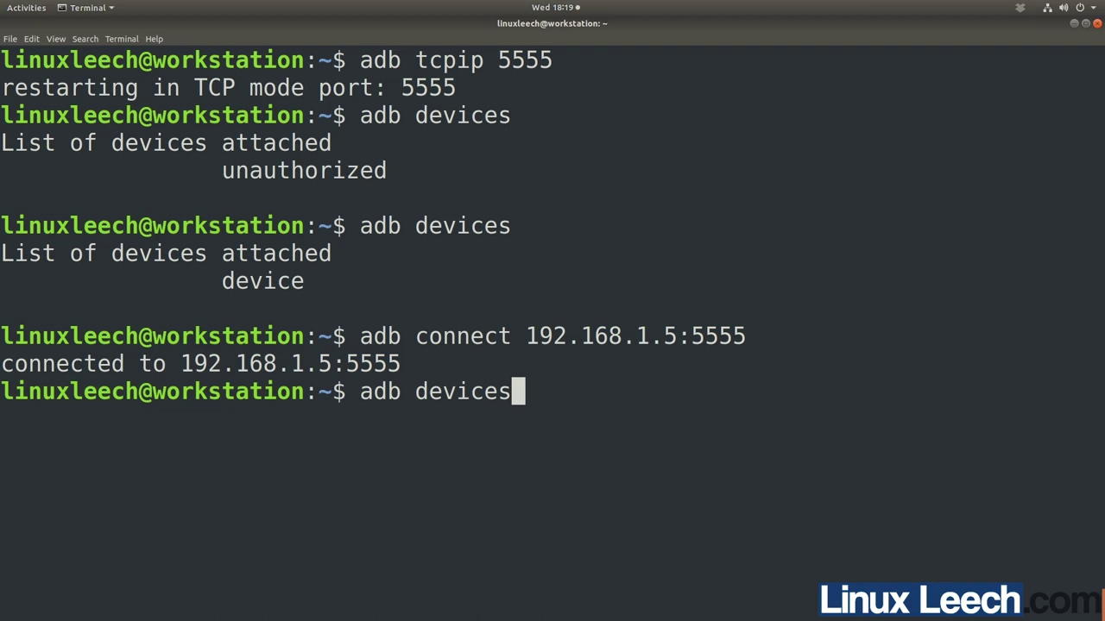
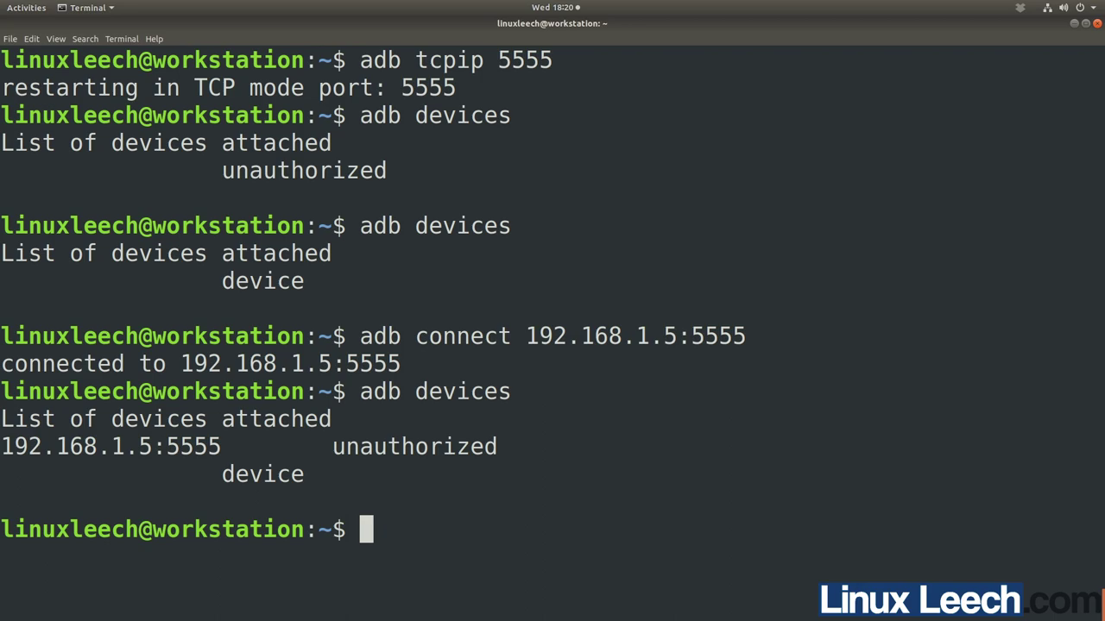
pyautogui.press('Up')
pyautogui.press('Return')
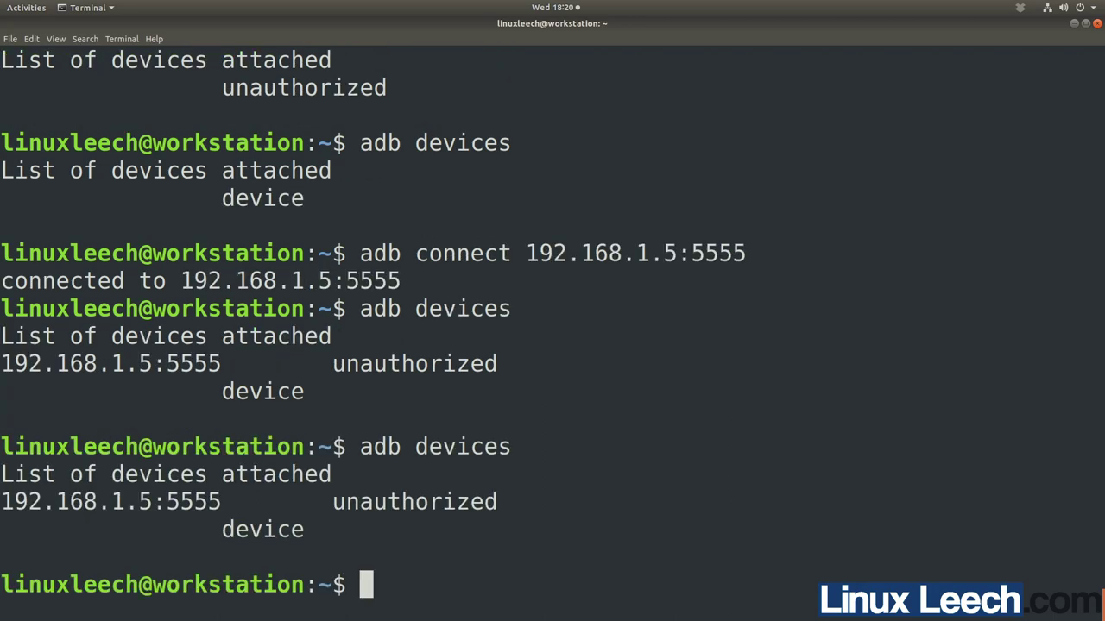
pyautogui.press('Up')
pyautogui.press('Return')
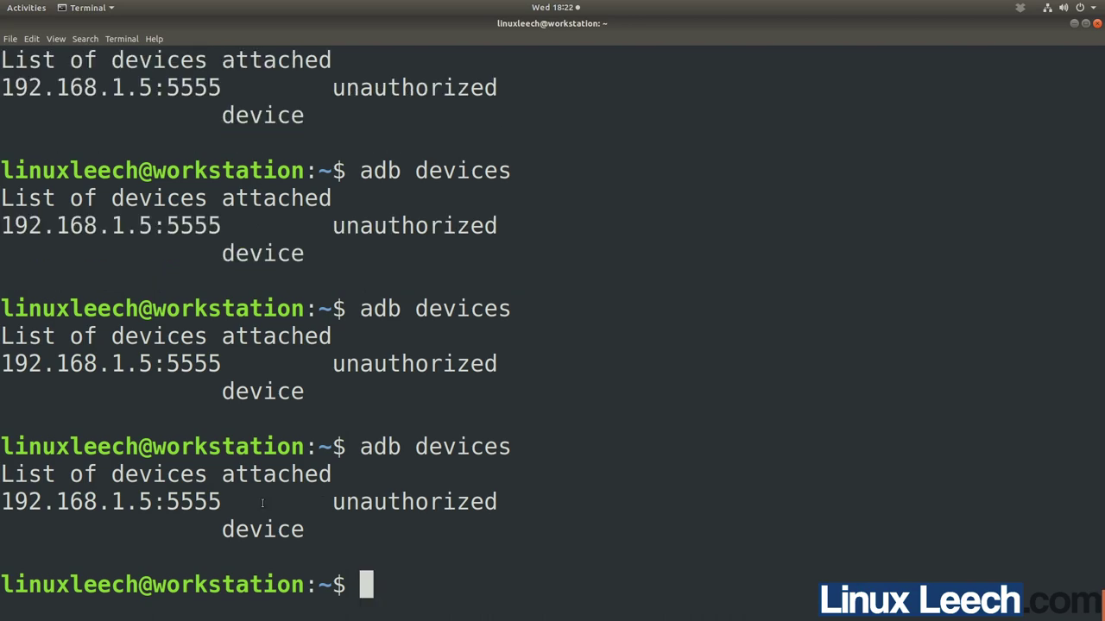
pyautogui.tripleClick(262, 503)
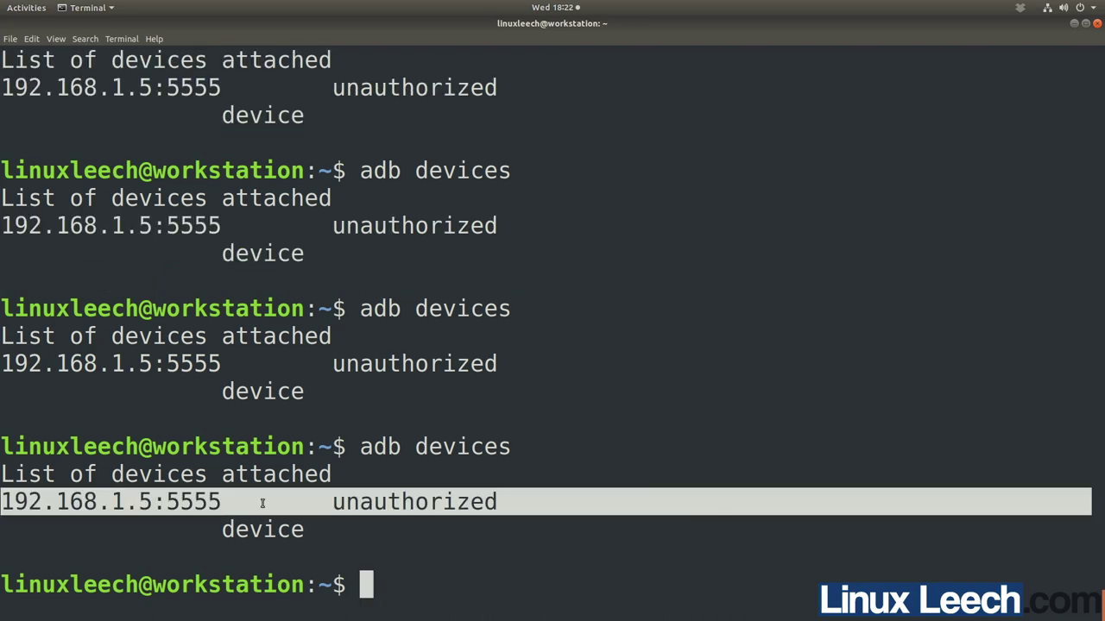
pyautogui.click(411, 596)
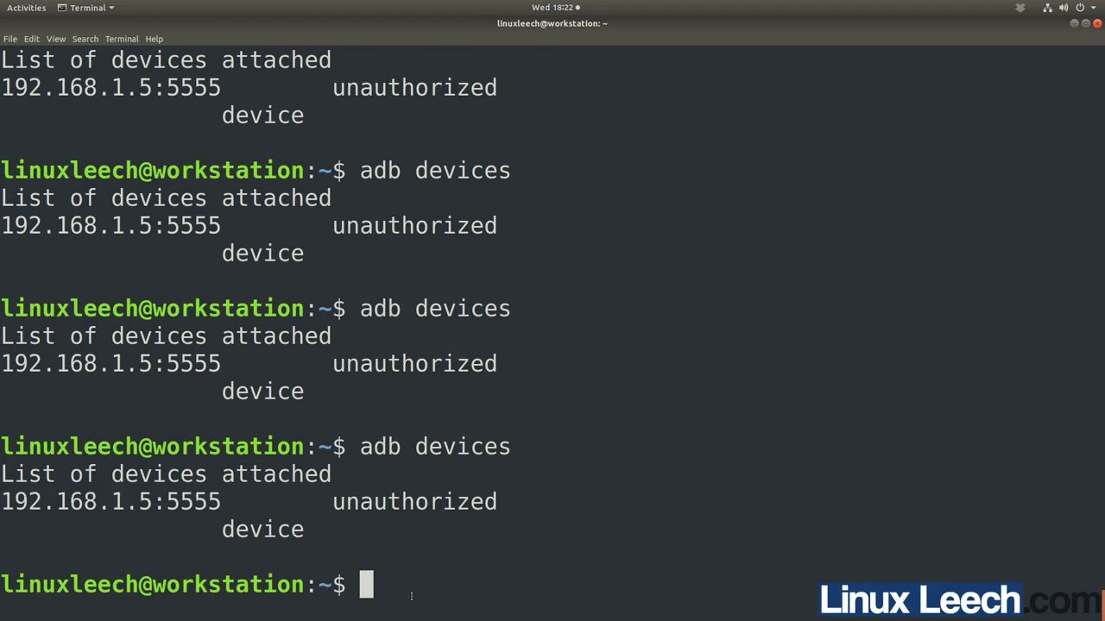
# Step: List the attached devices once more with adb devices and try to start scrcpy over the network connection
pyautogui.press('Up')
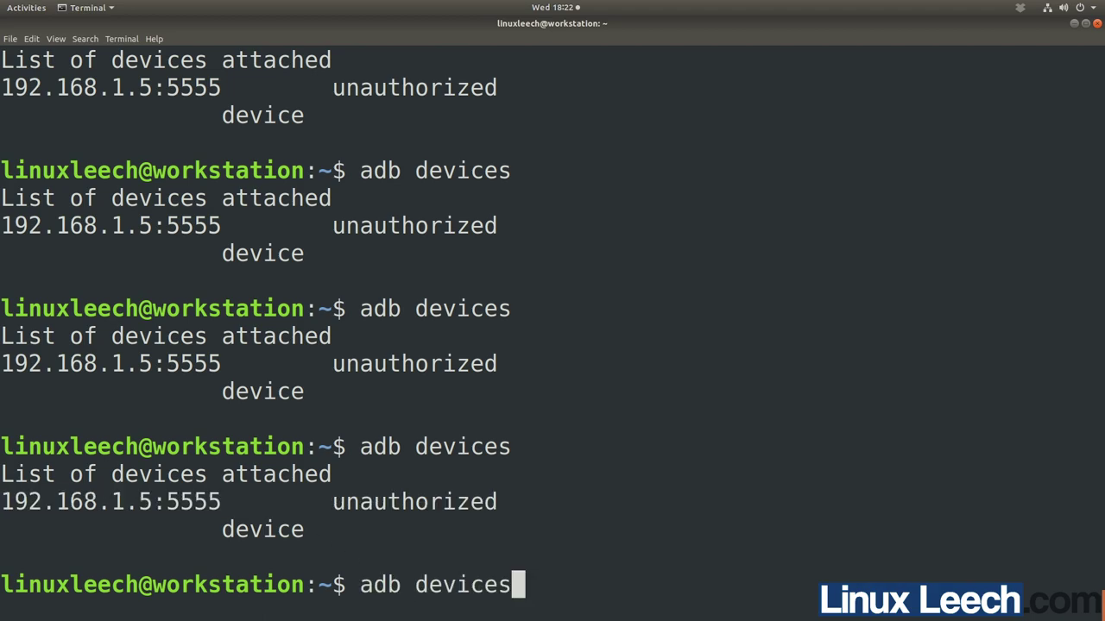
pyautogui.press('Return')
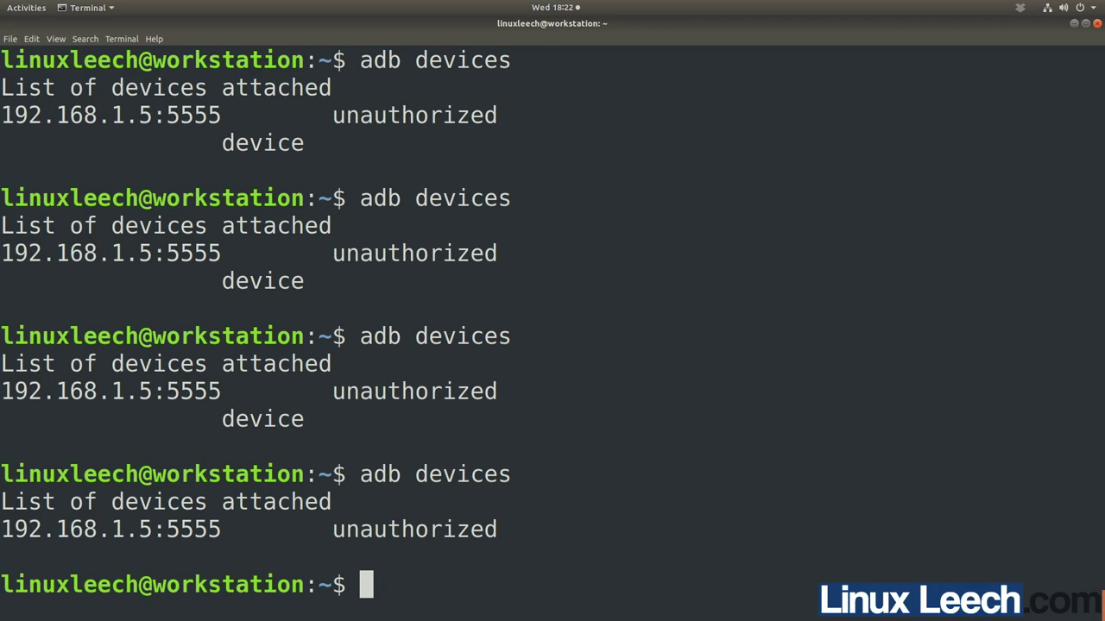
pyautogui.write('scrcpy')
pyautogui.press('Return')
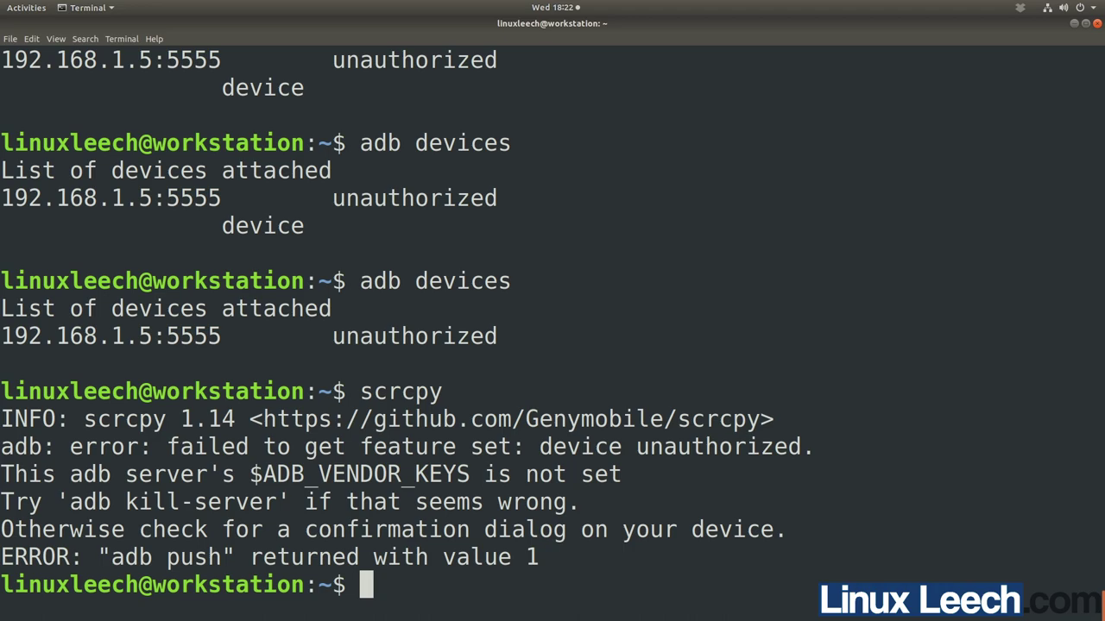
# Step: Try to connect adb to the phone again with adb connect 192.168.1.5:5555
pyautogui.write('a')
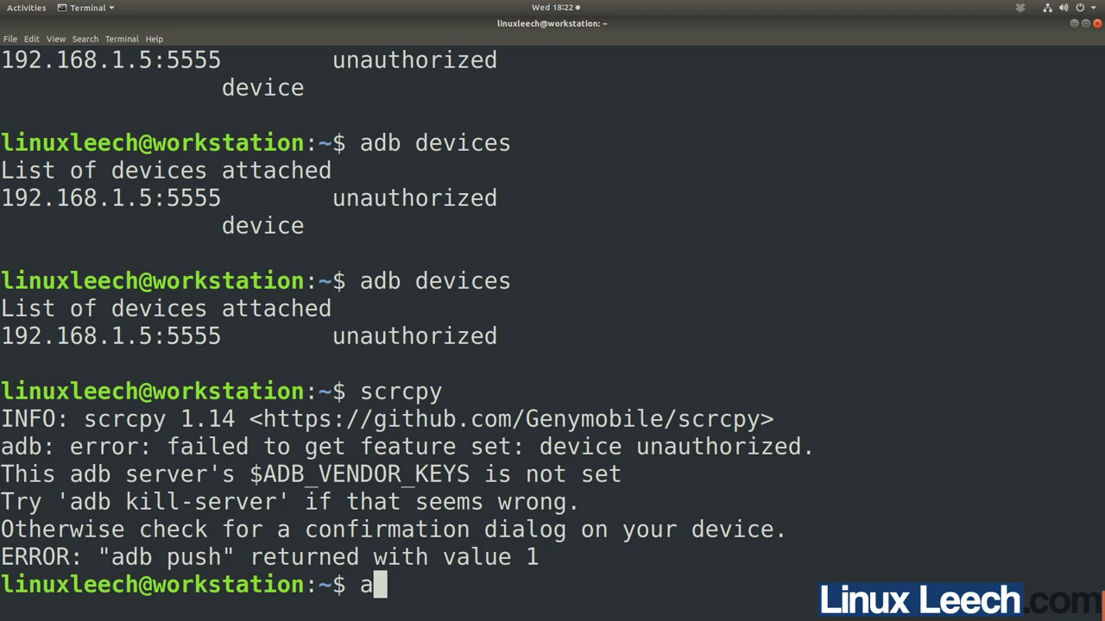
pyautogui.write('db connect ')
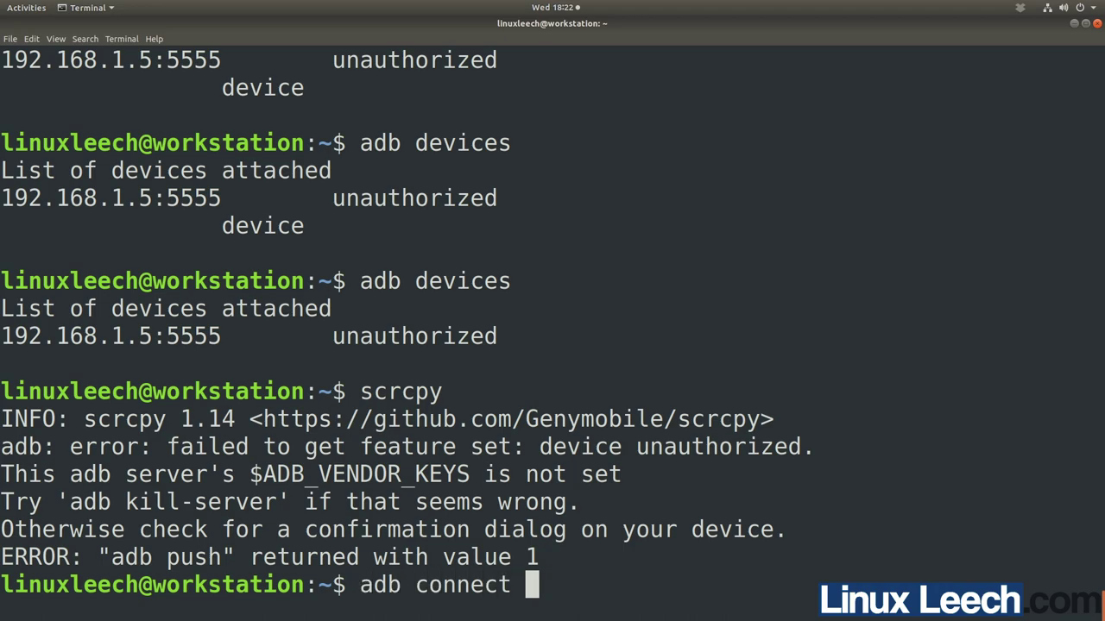
pyautogui.write('192.168')
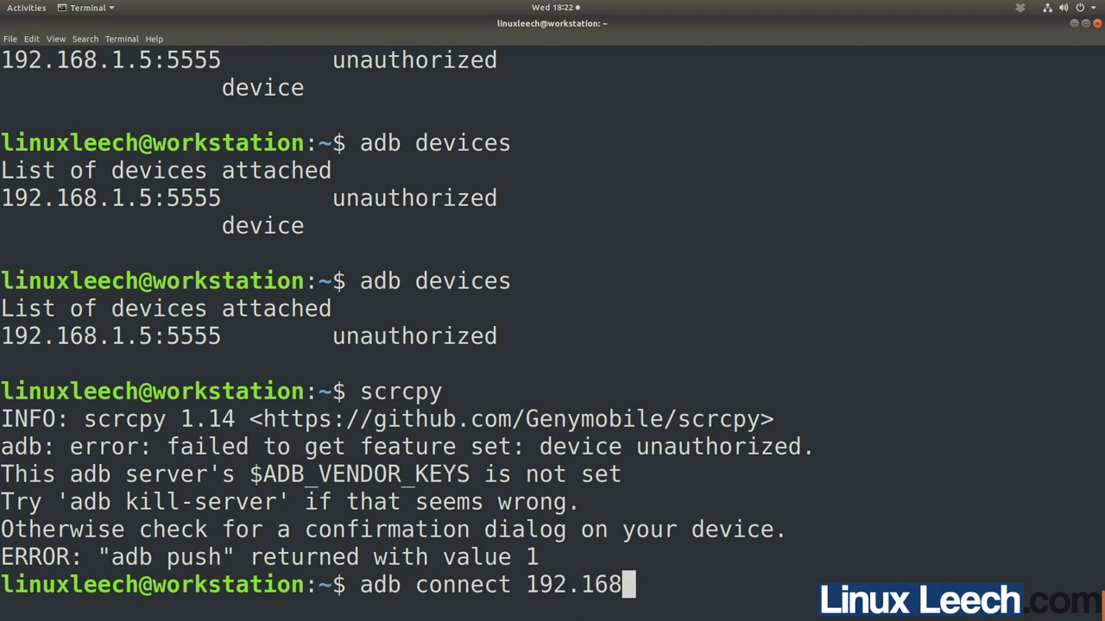
pyautogui.write('.1.5:')
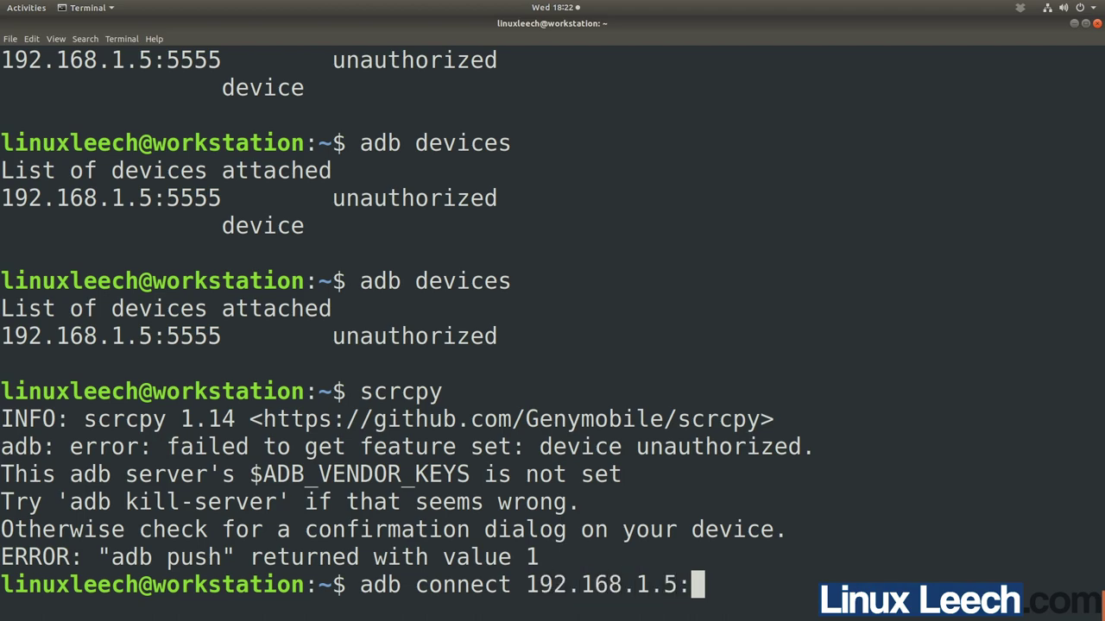
pyautogui.write('5555')
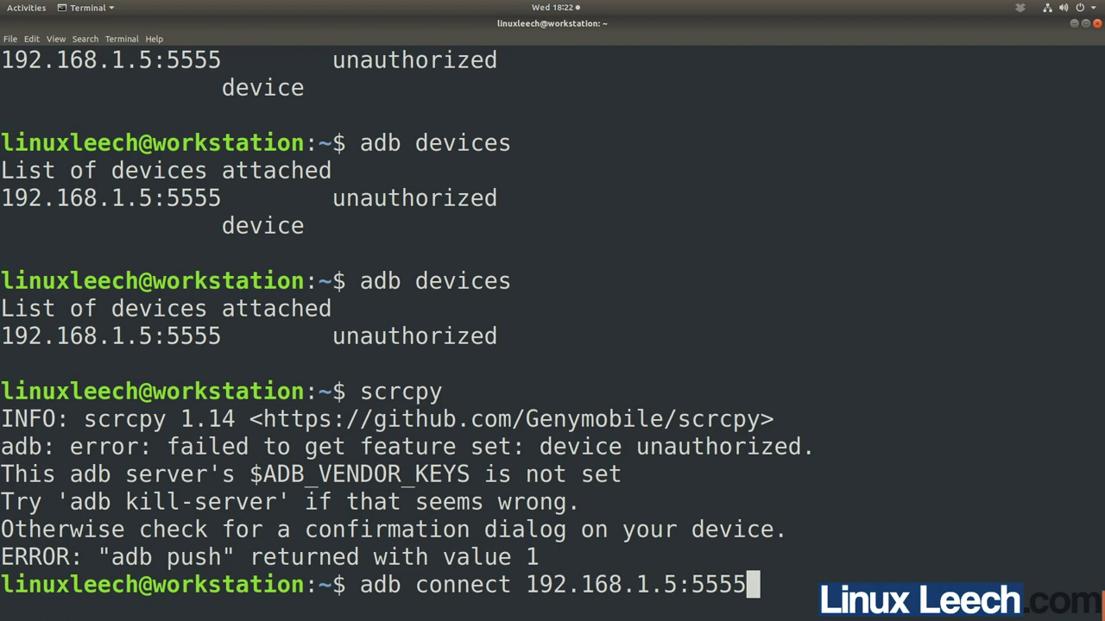
pyautogui.press('Return')
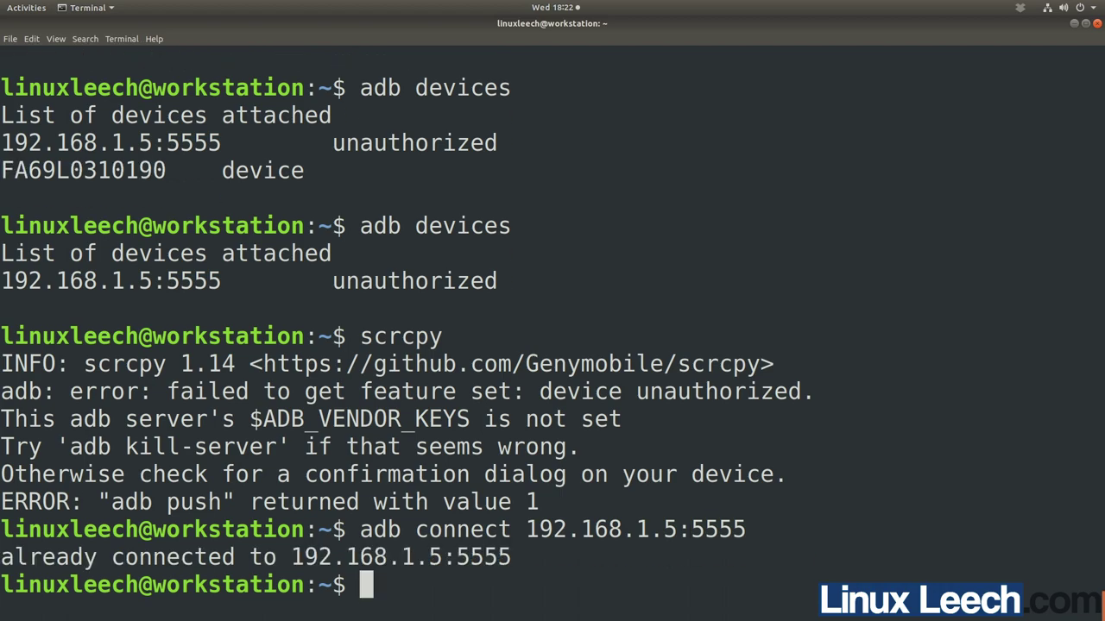
# Step: Run adb devices twice to check the authorization of the network-connected phone
pyautogui.press('Up')
pyautogui.press('Up')
pyautogui.press('Up')
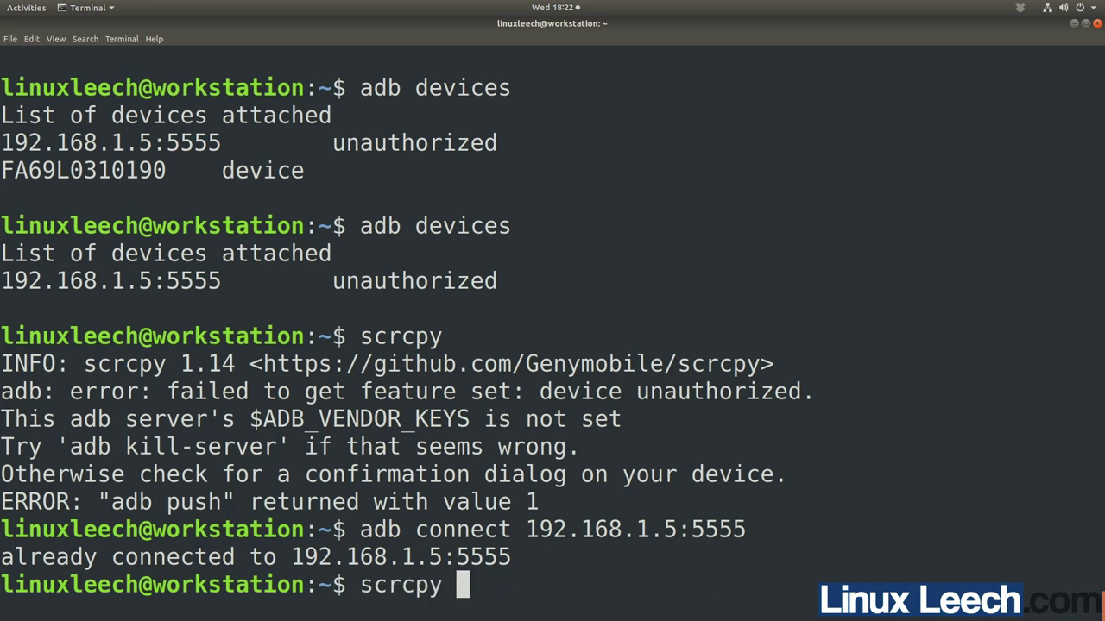
pyautogui.press('Return')
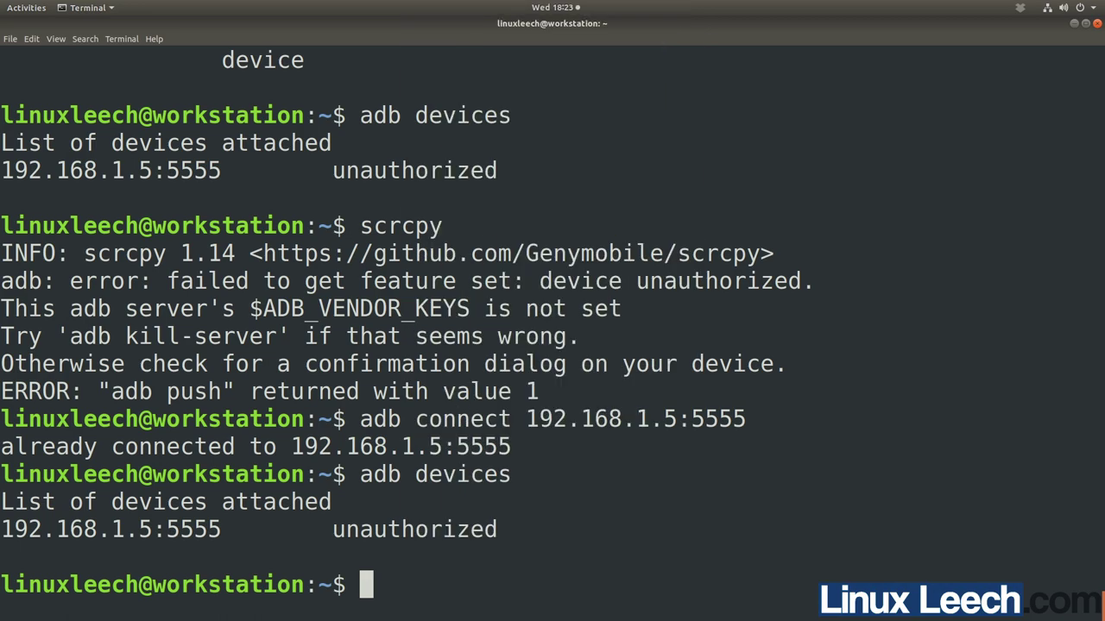
pyautogui.press('Up')
pyautogui.press('Return')
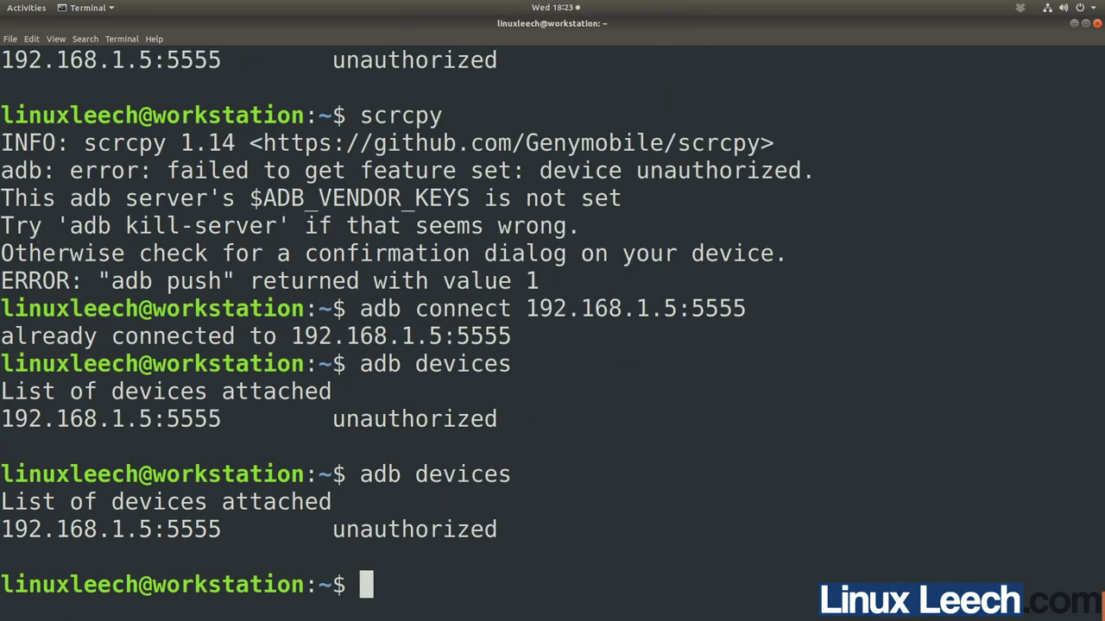
# Step: Disconnect adb from the phone's network address with adb disconnect 192.168.1.5
pyautogui.press('Up')
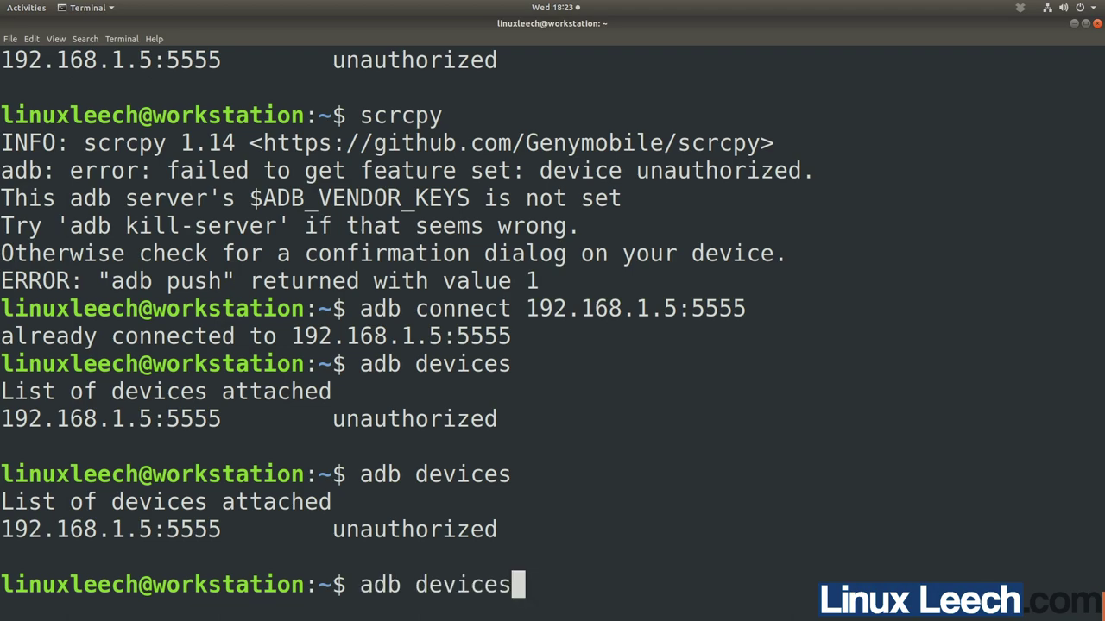
pyautogui.press('BackSpace')
pyautogui.press('BackSpace')
pyautogui.press('BackSpace')
pyautogui.press('BackSpace')
pyautogui.press('BackSpace')
pyautogui.press('BackSpace')
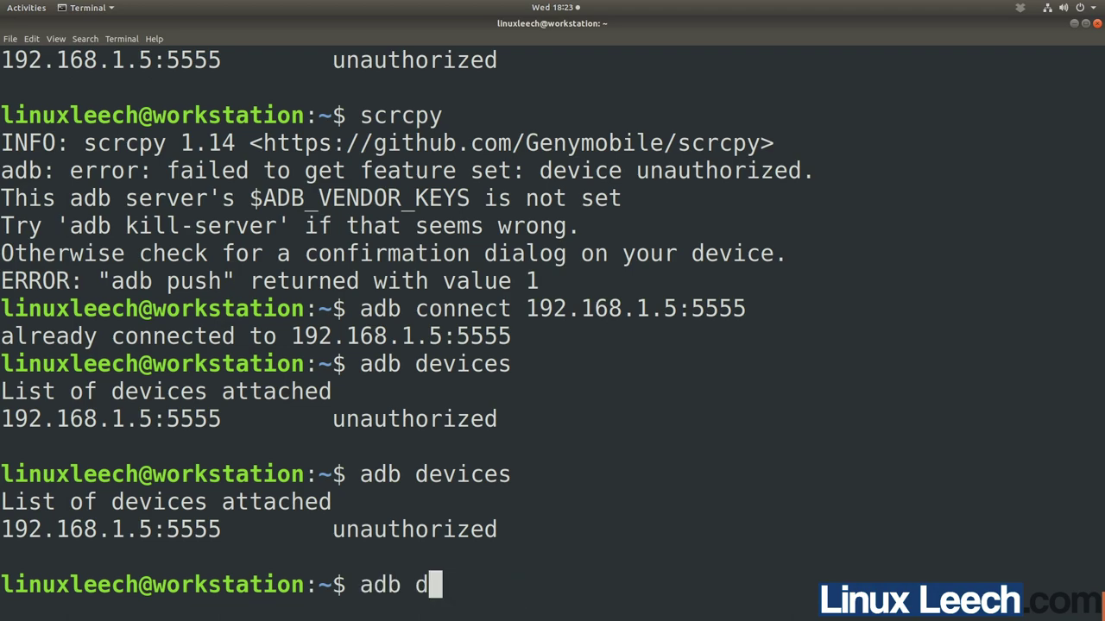
pyautogui.write('isconne')
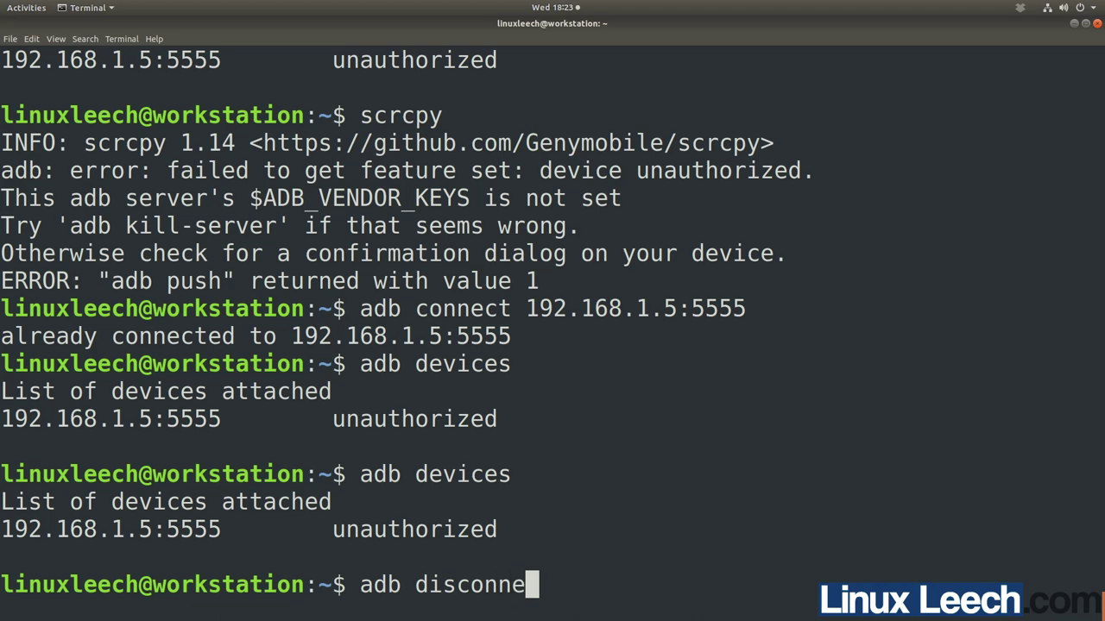
pyautogui.write('ct 192.16')
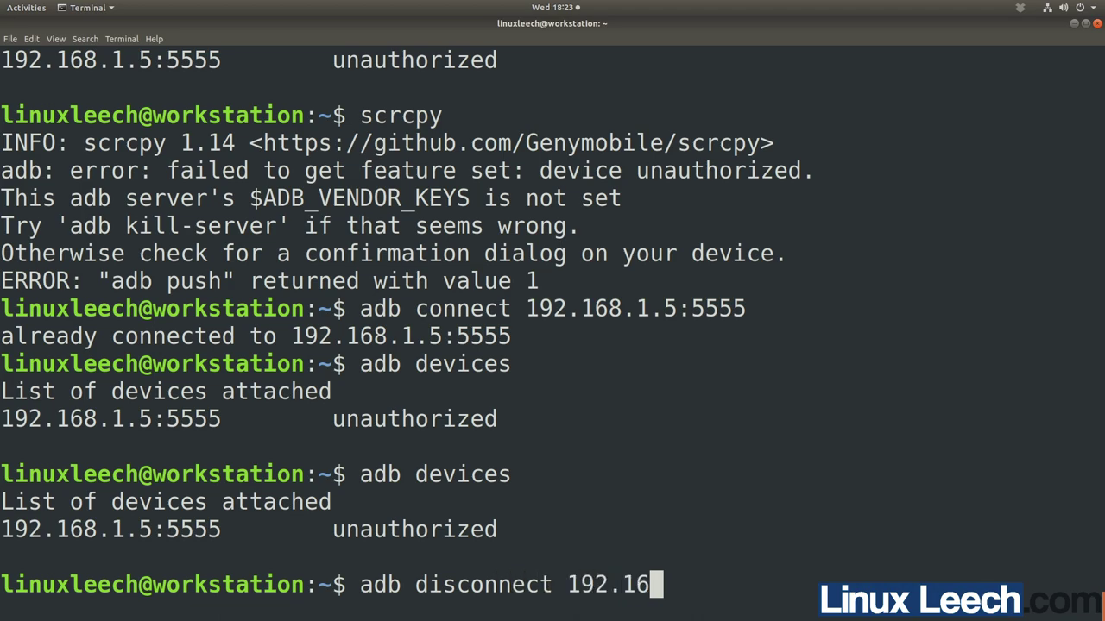
pyautogui.write('8.1.5')
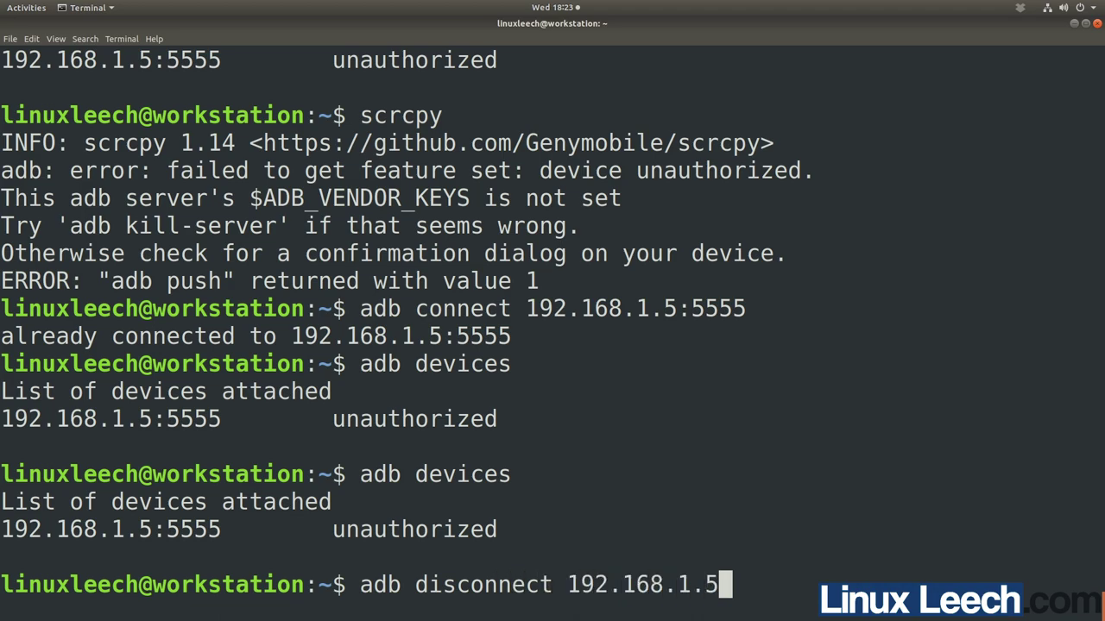
pyautogui.press('Return')
# Step: Run adb devices to verify that the phone's network connection is dropped
pyautogui.press('Up')
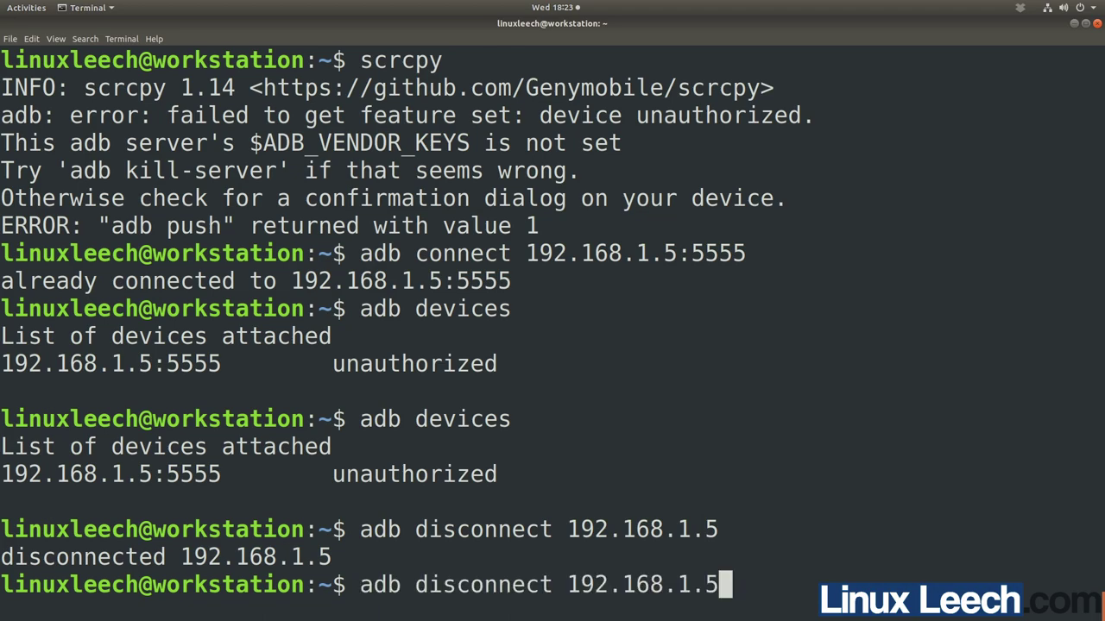
pyautogui.press('Up')
pyautogui.press('Return')
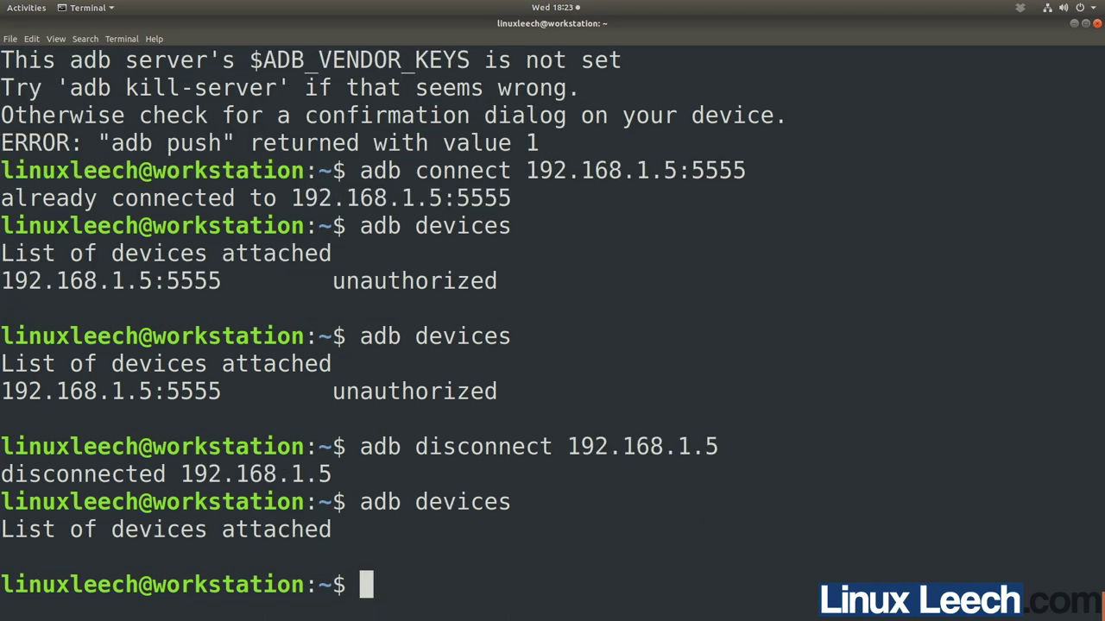
# Step: Reconnect adb to the phone over the network by rerunning adb connect 192.168.1.5:5555
pyautogui.press('Up')
pyautogui.press('Up')
pyautogui.press('Up')
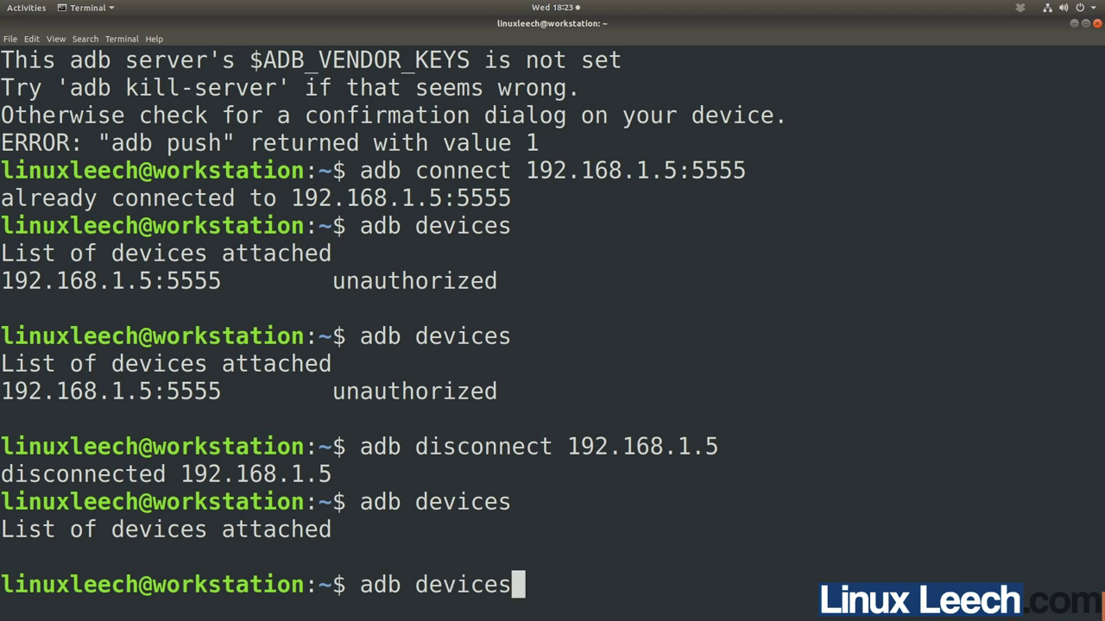
pyautogui.press('Up')
pyautogui.press('Up')
pyautogui.press('Return')
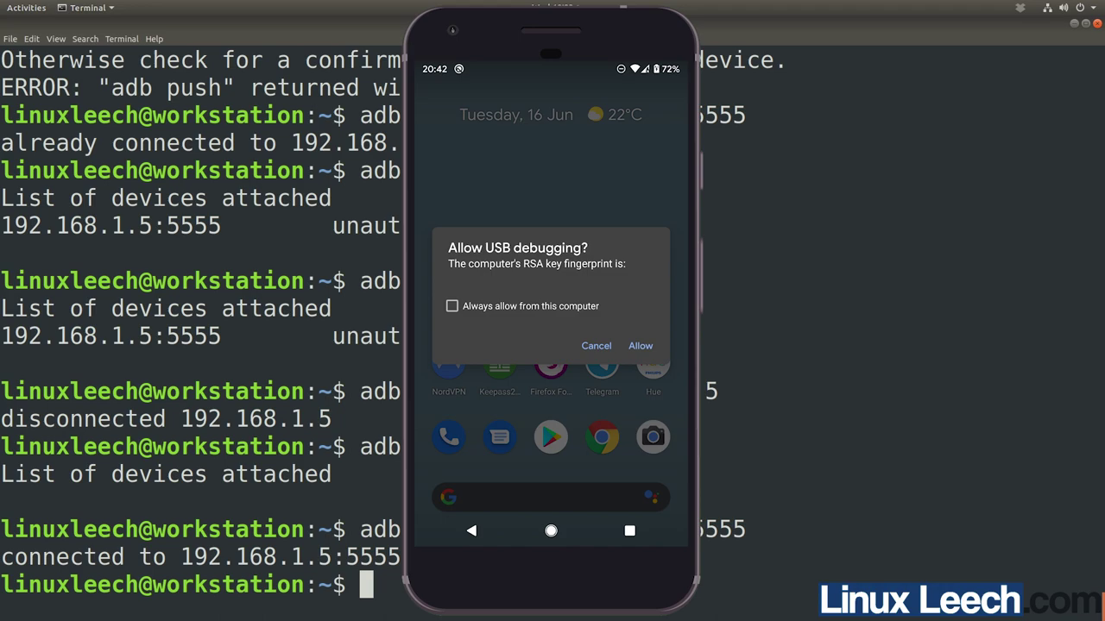
# Step: Run adb devices to check the authorization of the reconnected phone
pyautogui.press('Up')
pyautogui.press('Up')
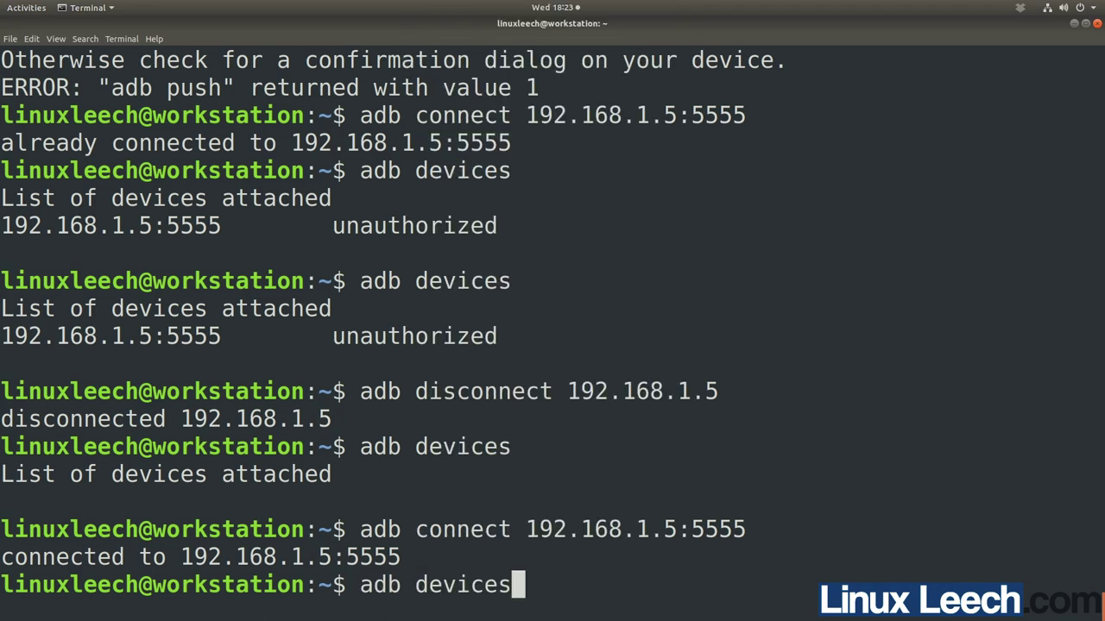
pyautogui.press('Return')
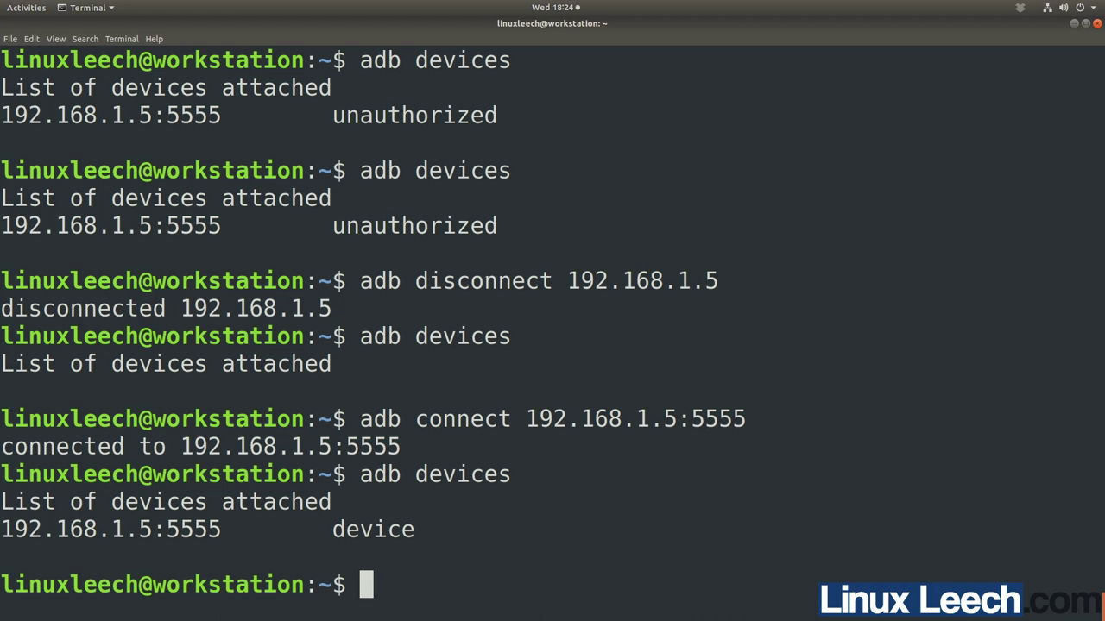
# Step: Launch scrcpy over the wireless connection and swipe back and forth between the phone's home screen pages
pyautogui.write('scrcpy')
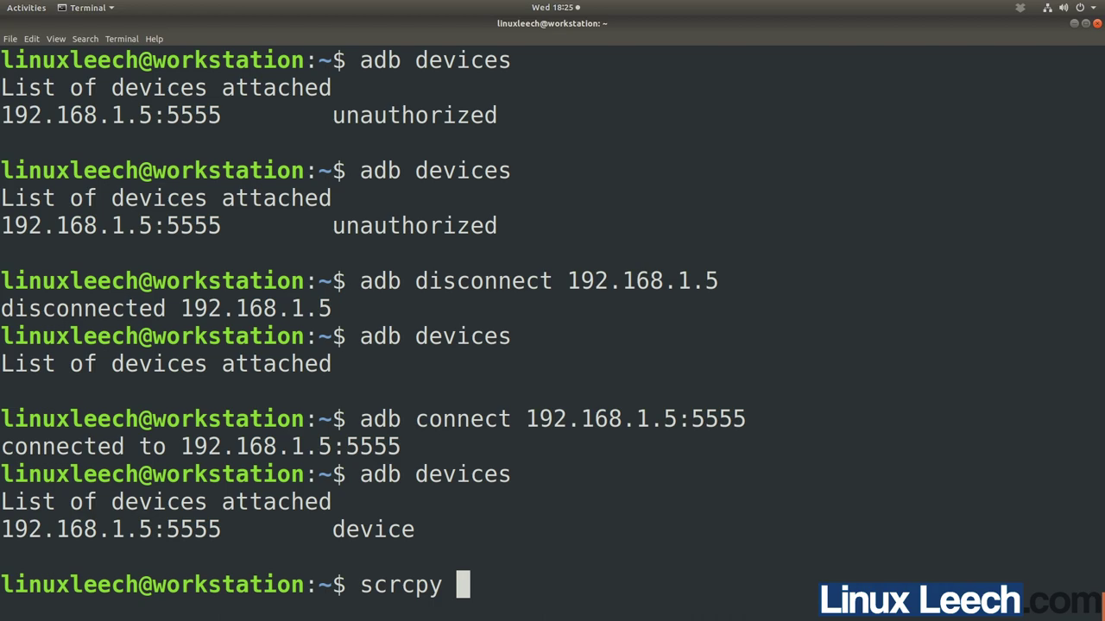
pyautogui.press('Return')
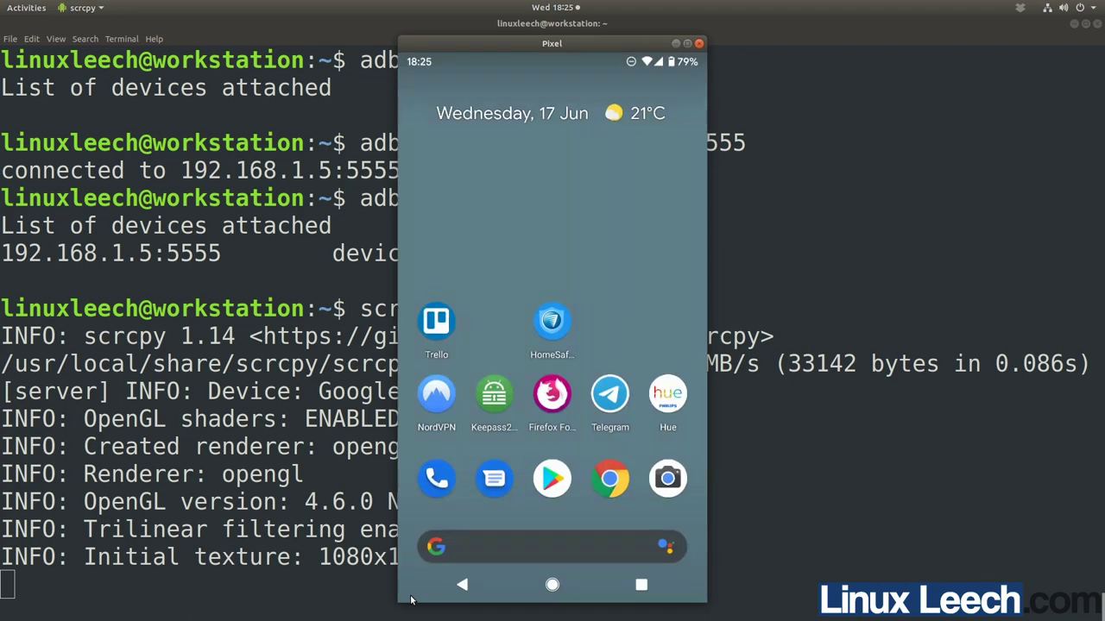
pyautogui.moveTo(427, 289); pyautogui.dragTo(529, 363)
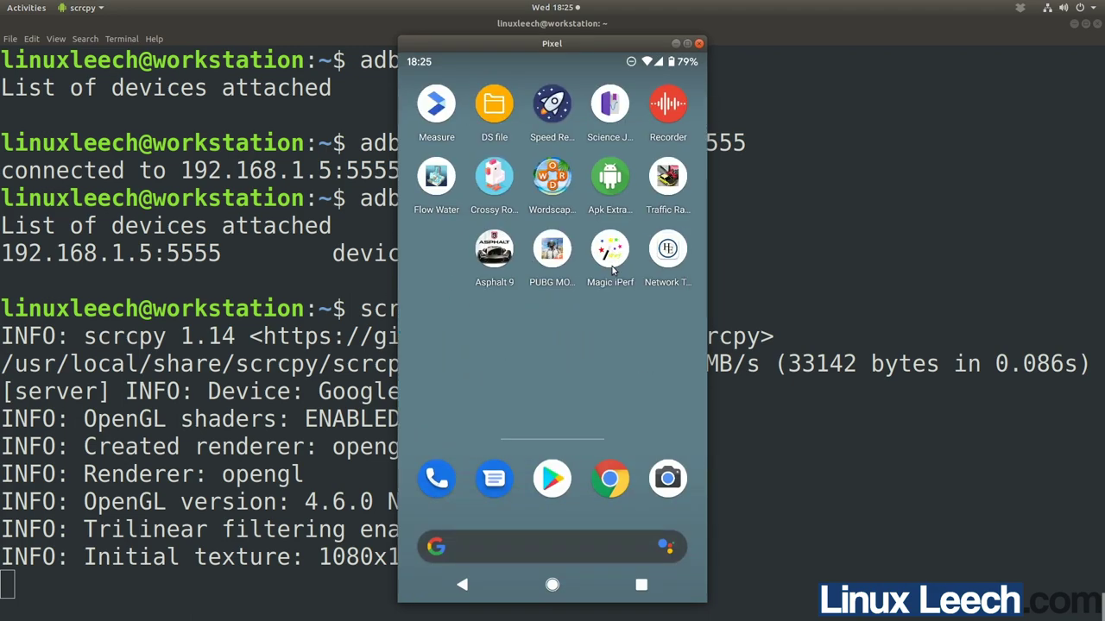
pyautogui.moveTo(461, 349); pyautogui.dragTo(553, 346)
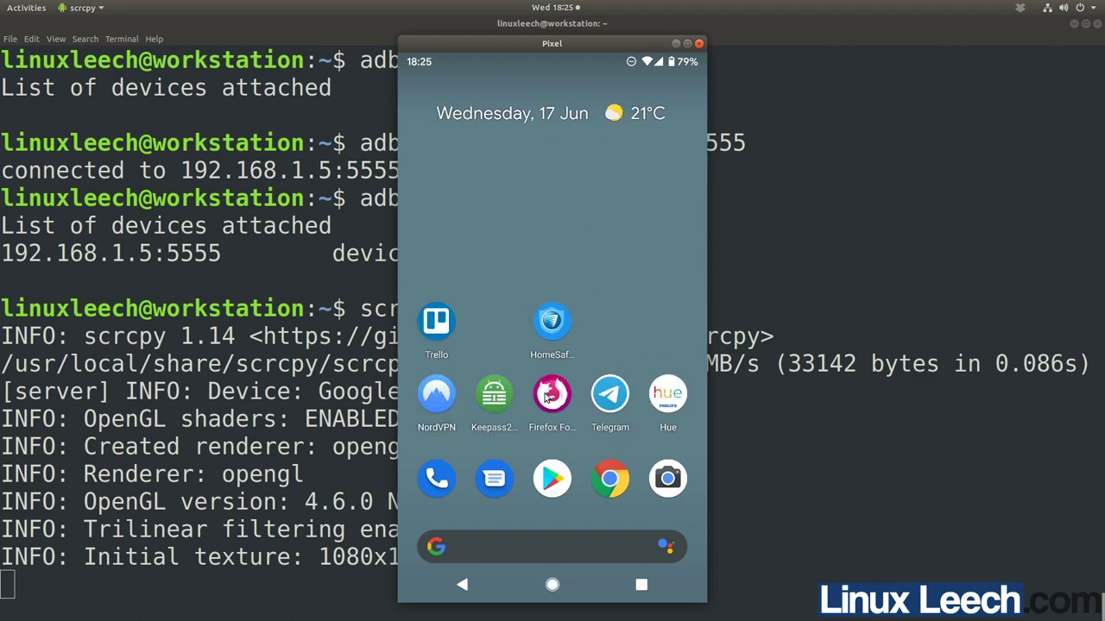
pyautogui.moveTo(411, 205); pyautogui.dragTo(518, 211)
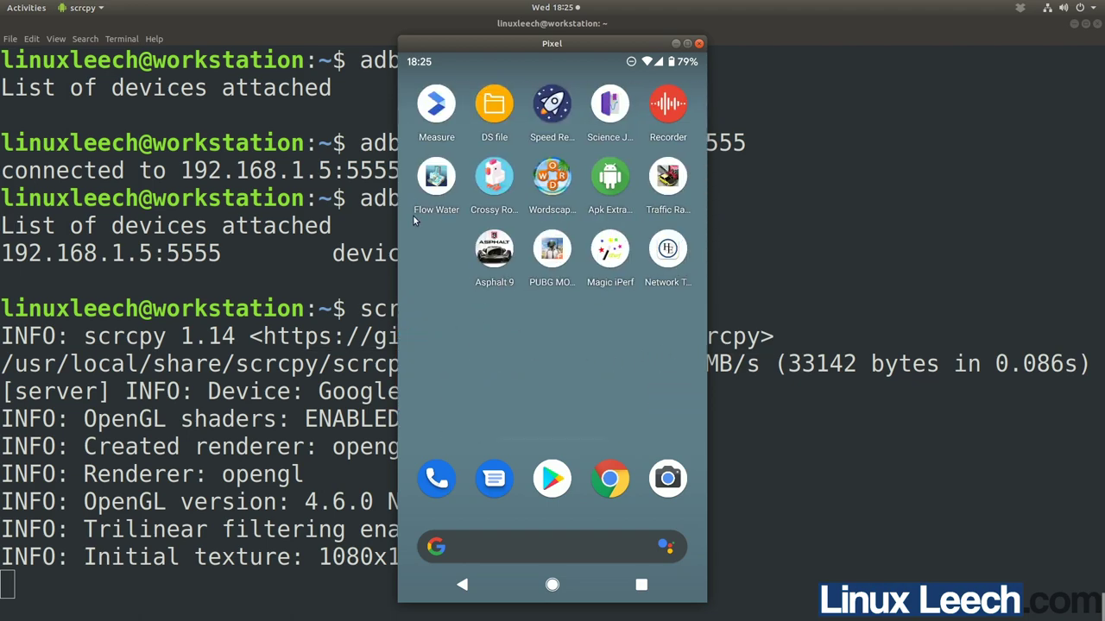
pyautogui.moveTo(458, 383); pyautogui.dragTo(587, 380)
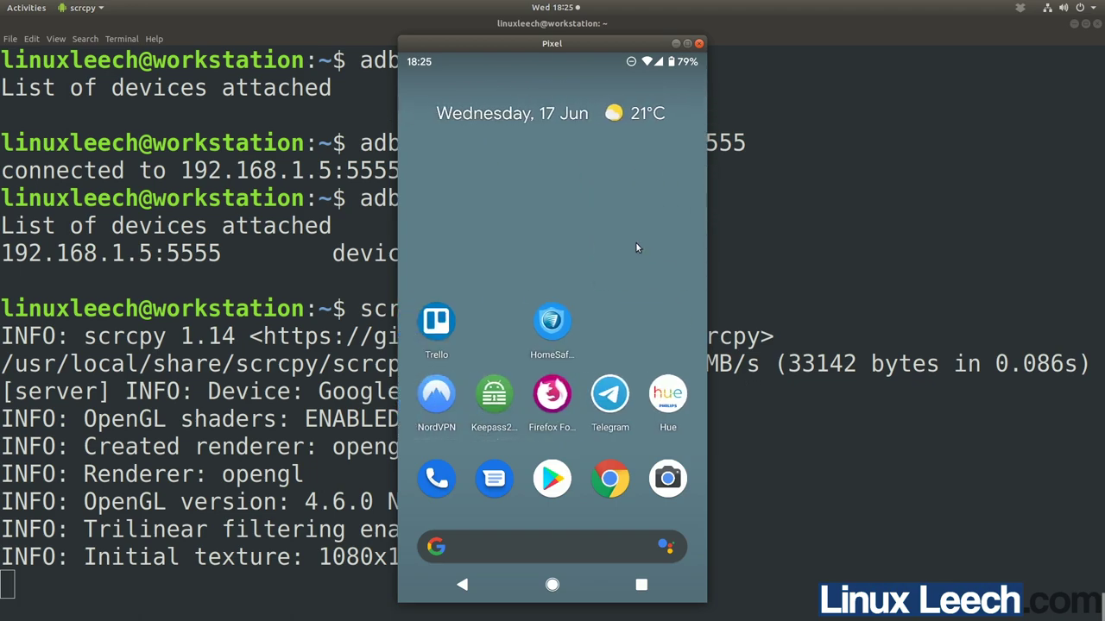
# Step: Close the phone mirroring window and change the terminal's working directory to bin/
pyautogui.click(699, 43)
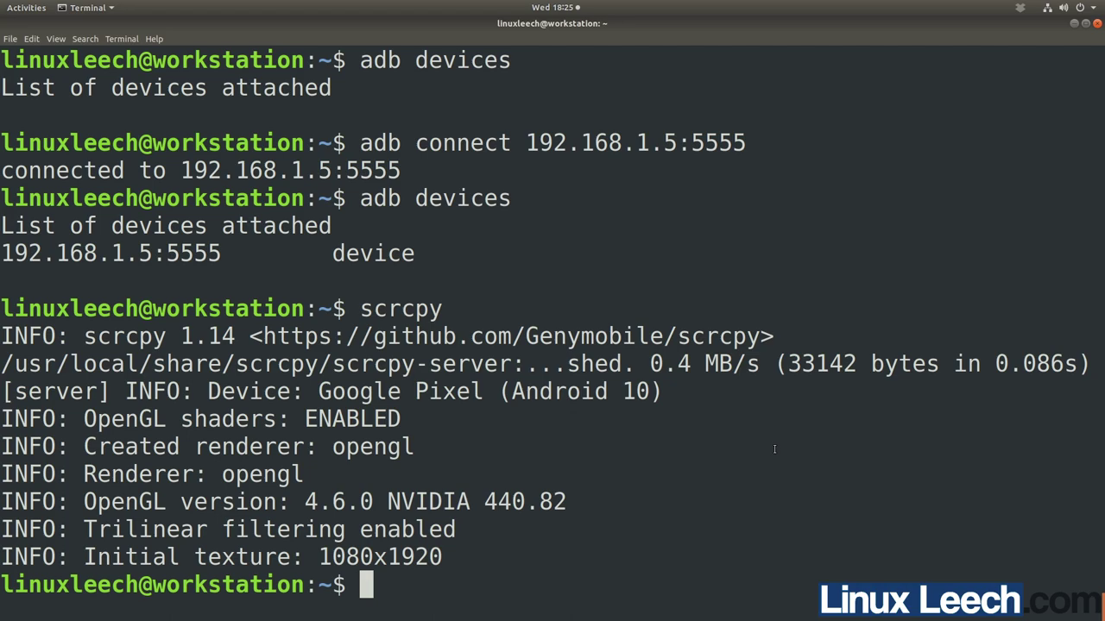
pyautogui.write('cd bin/')
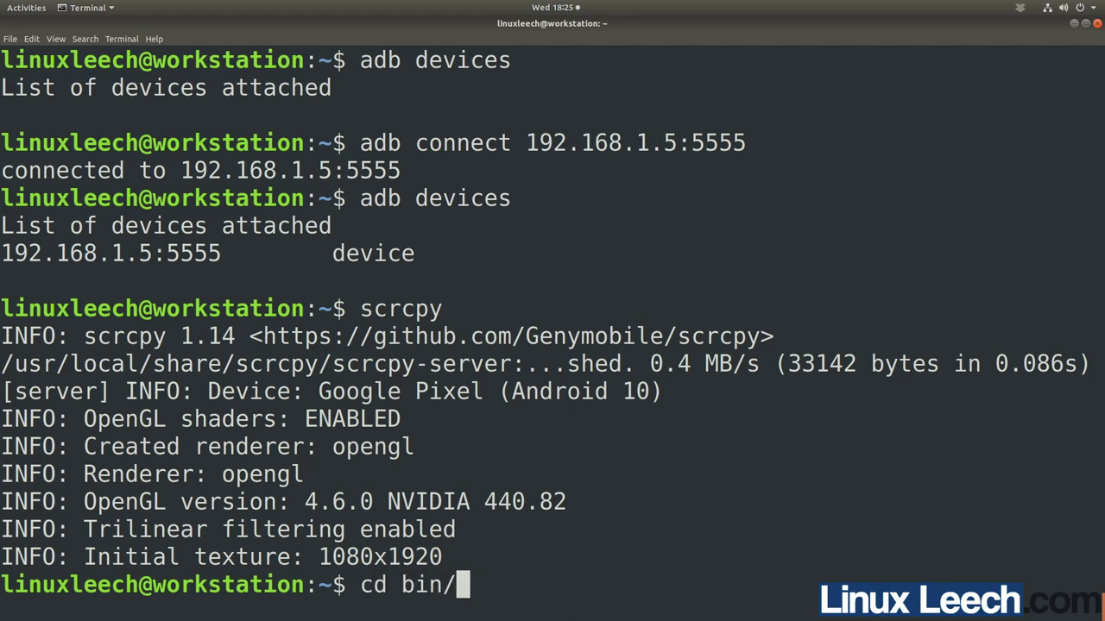
pyautogui.press('Return')
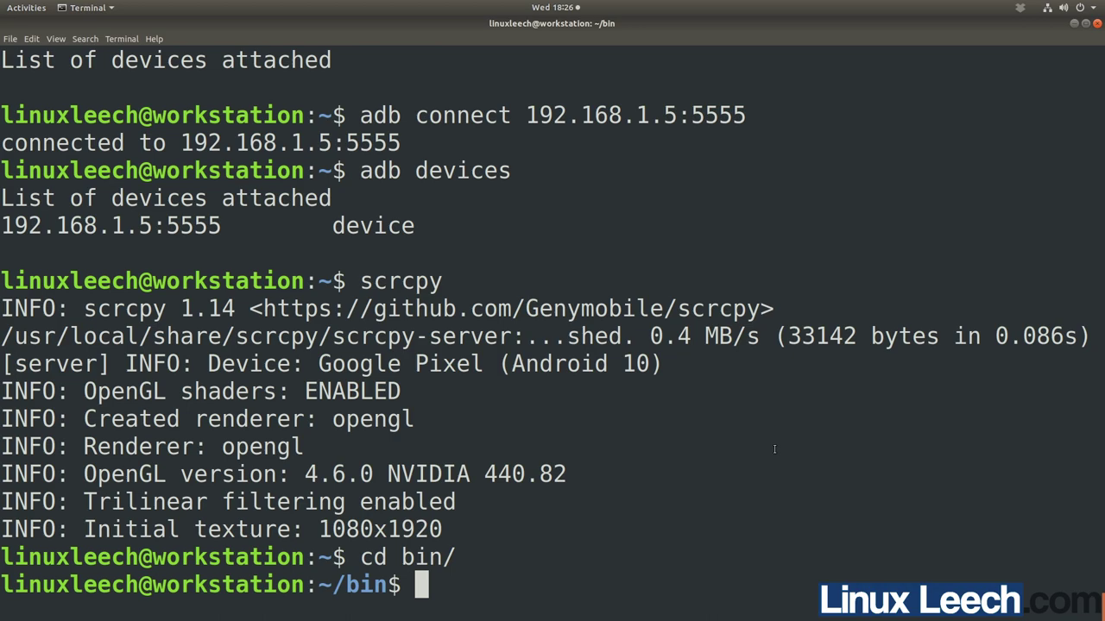
# Step: Switch to Chrome, go from BUILD.md to the scrcpy repository's main page and find the README's Recording section
pyautogui.hotkey('alt', 'Tab')
pyautogui.scroll(2, 716, 339)
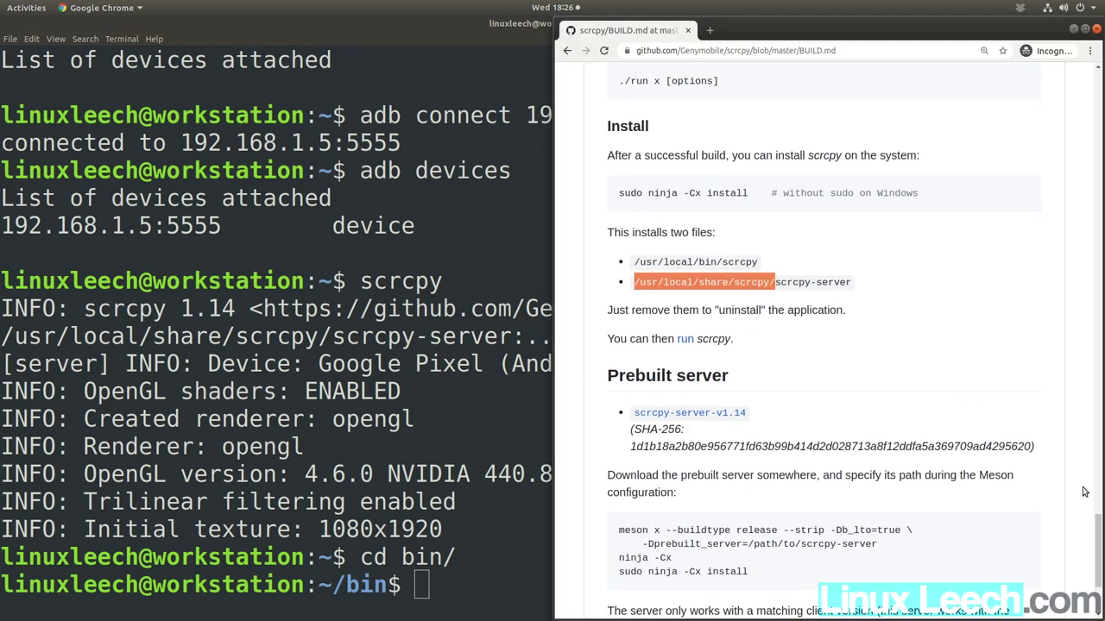
pyautogui.moveTo(1096, 548); pyautogui.dragTo(1093, 104)
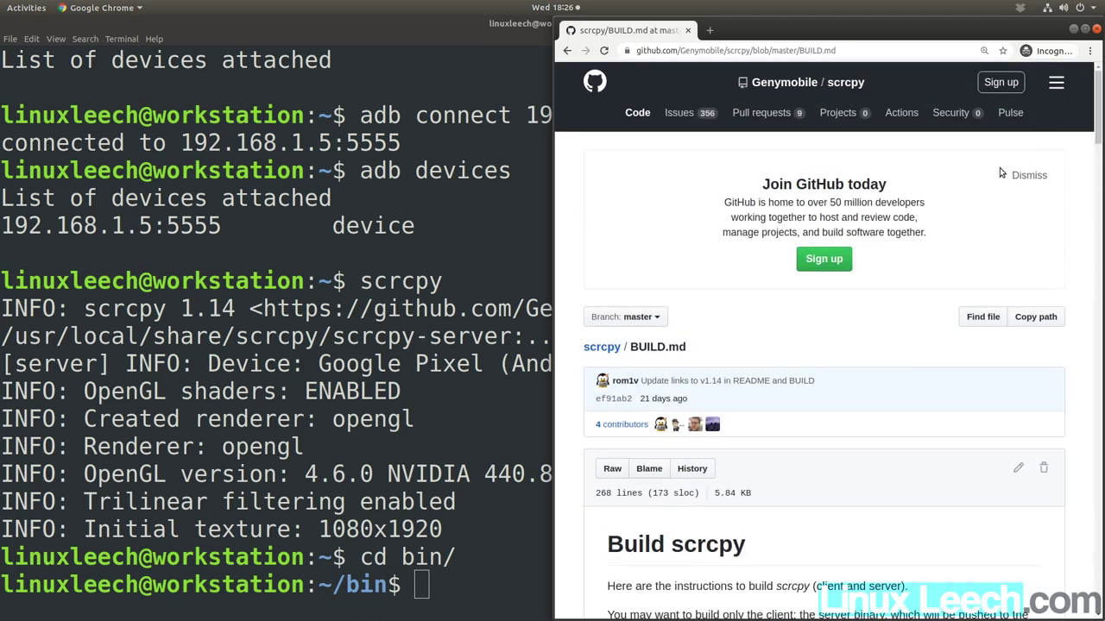
pyautogui.click(603, 349)
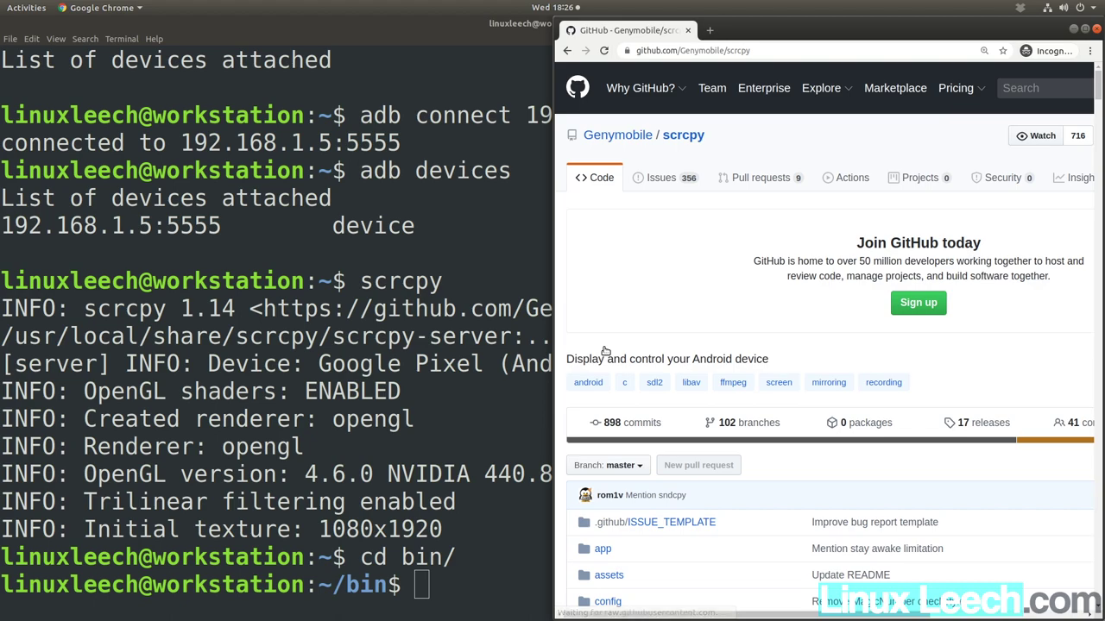
pyautogui.moveTo(1097, 86); pyautogui.dragTo(1098, 240)
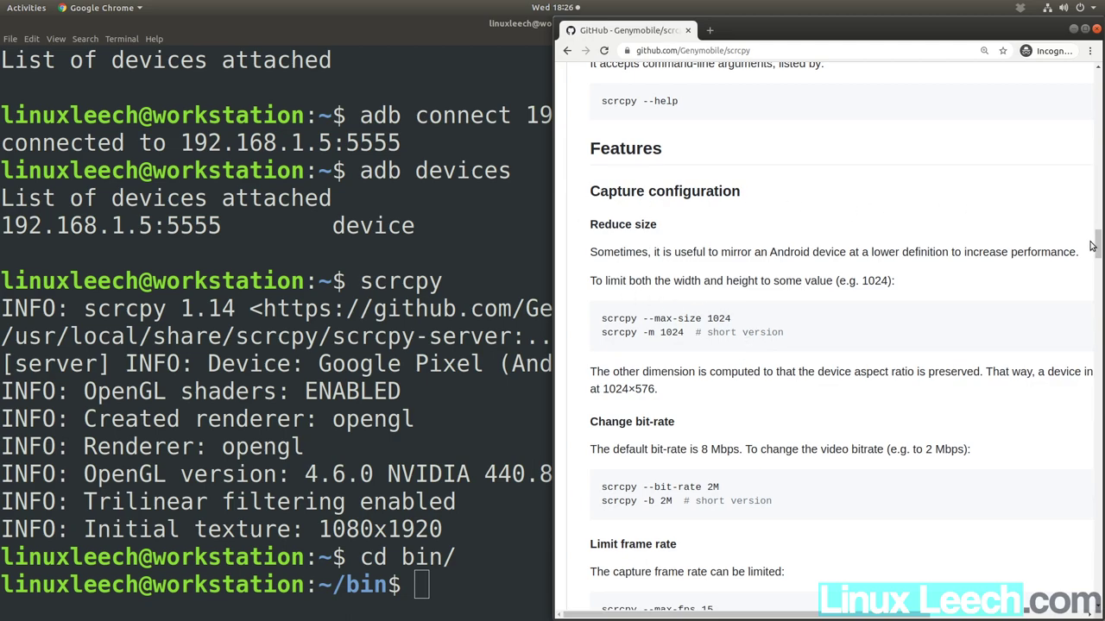
pyautogui.moveTo(1098, 245); pyautogui.dragTo(1099, 285)
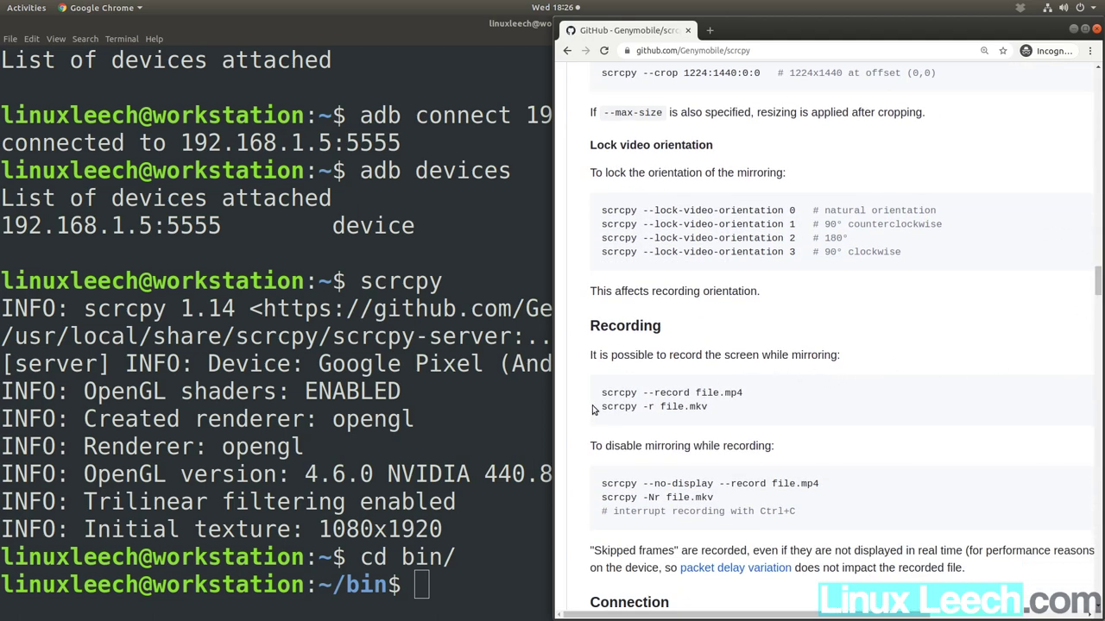
# Step: Copy the command scrcpy --record file.mp4 from the README and run it in the terminal to mirror and record the phone
pyautogui.moveTo(601, 393); pyautogui.dragTo(747, 399)
pyautogui.rightClick(731, 395)
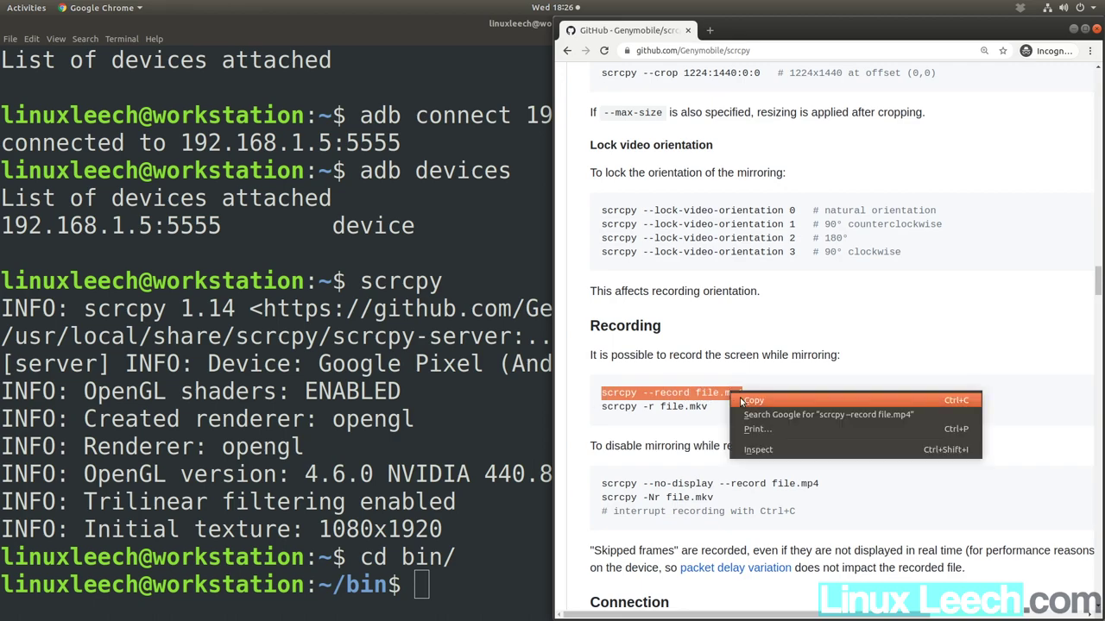
pyautogui.click(753, 401)
pyautogui.click(453, 586)
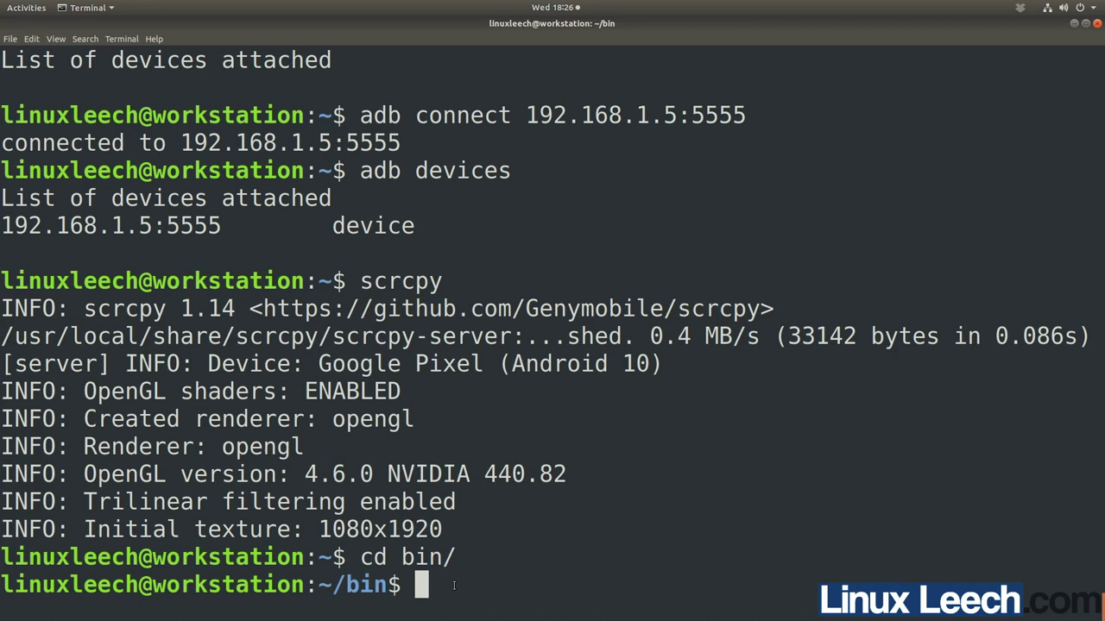
pyautogui.hotkey('ctrl', 'shift', 'v')
pyautogui.press('Return')
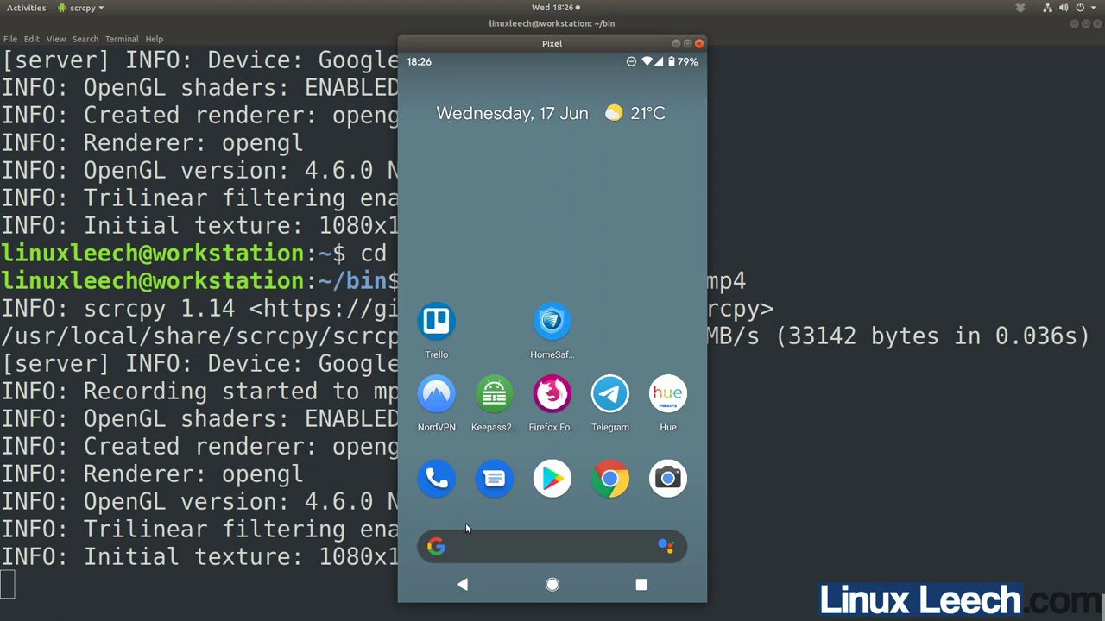
# Step: Swipe to the phone's home screen page with the games and launch Crossy Road
pyautogui.click(649, 263)
pyautogui.click(516, 260)
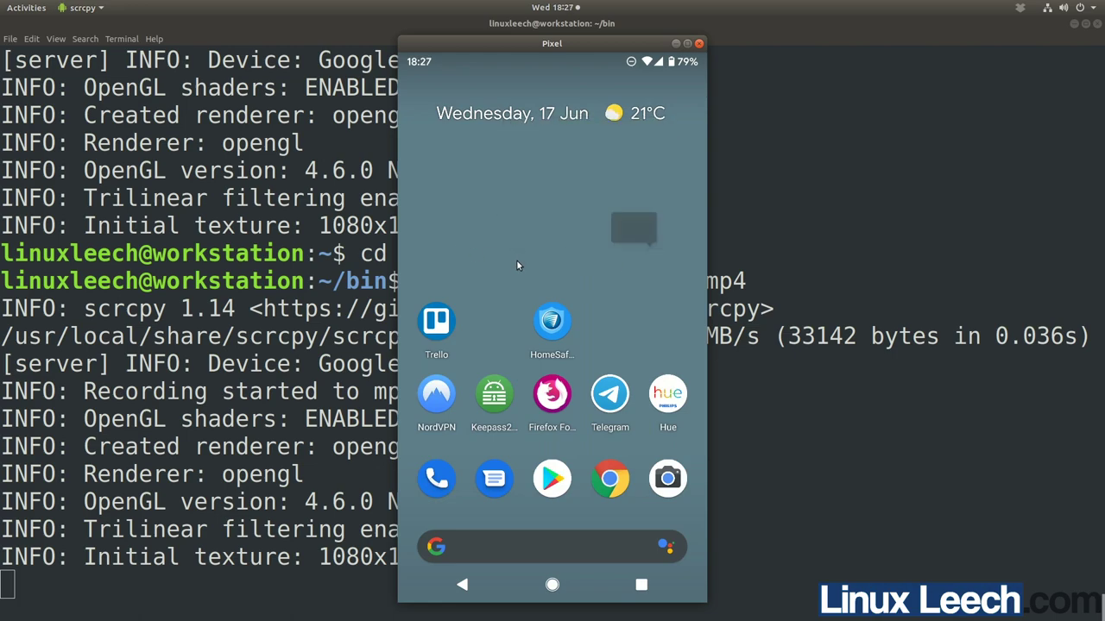
pyautogui.moveTo(530, 258); pyautogui.dragTo(321, 253)
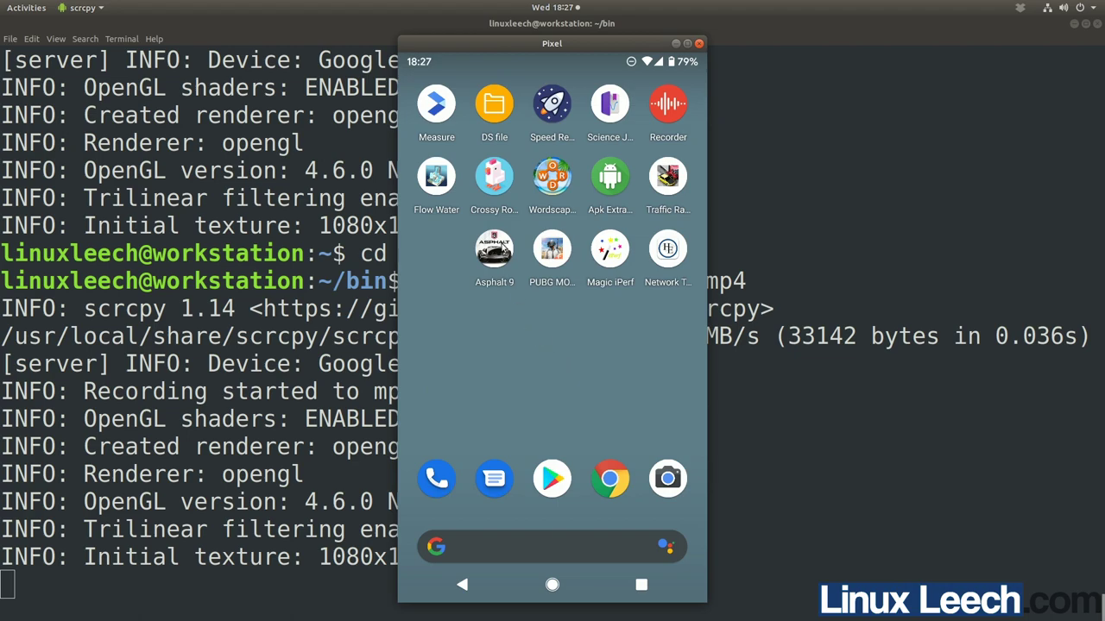
pyautogui.click(494, 182)
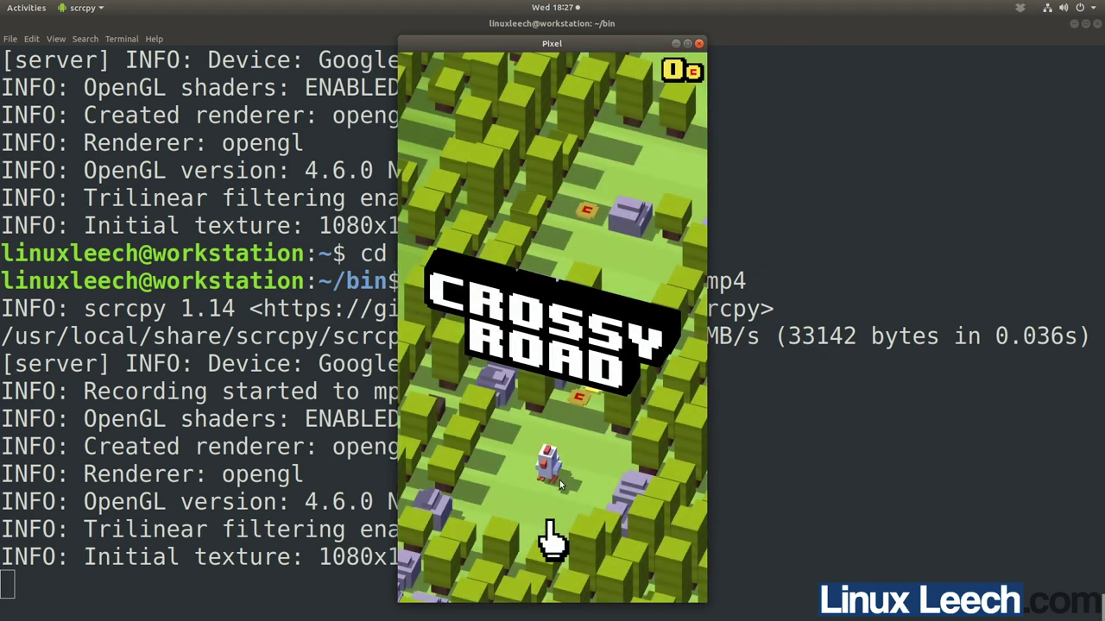
# Step: Start a Crossy Road game and move the chicken forward through the trees, sidestepping obstacles and collecting coins
pyautogui.click(559, 481)
pyautogui.click(559, 482)
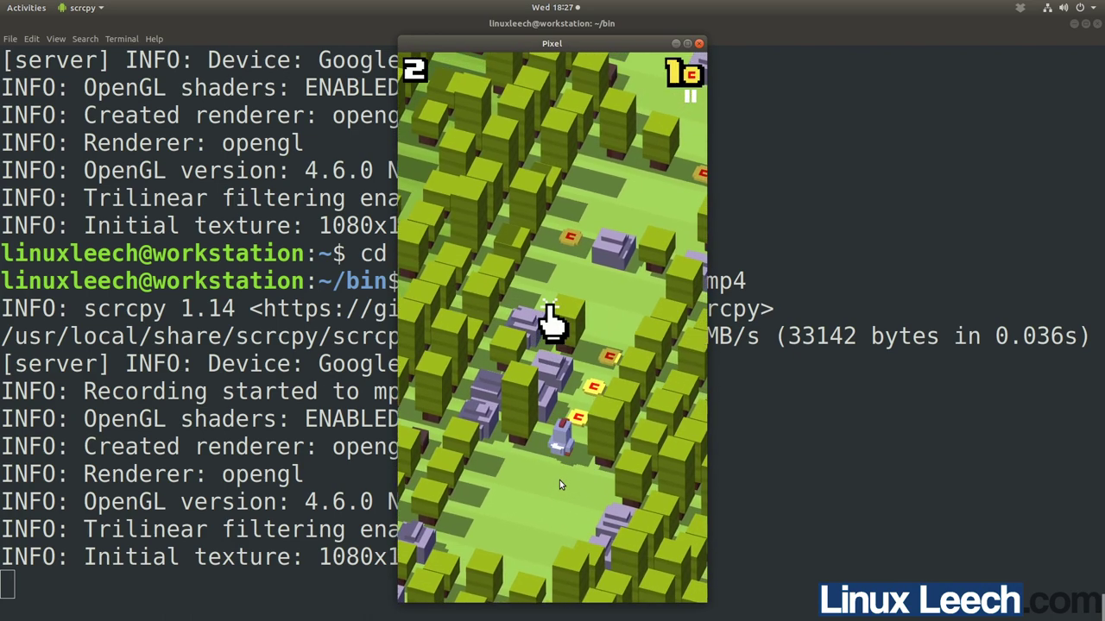
pyautogui.click(559, 482)
pyautogui.click(559, 482)
pyautogui.click(559, 481)
pyautogui.click(559, 482)
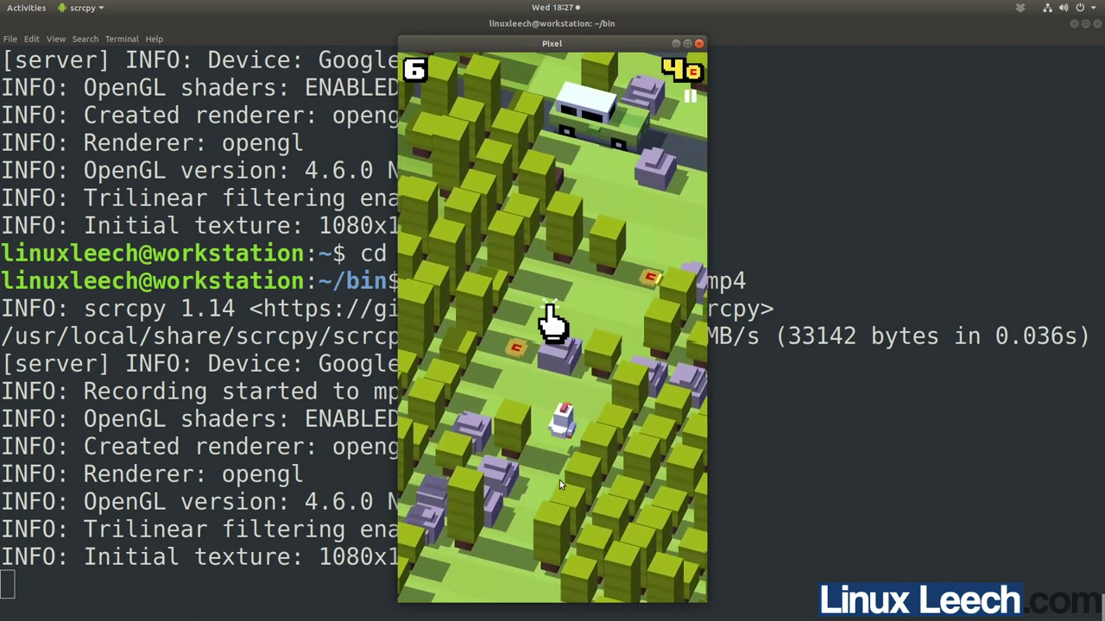
pyautogui.click(560, 481)
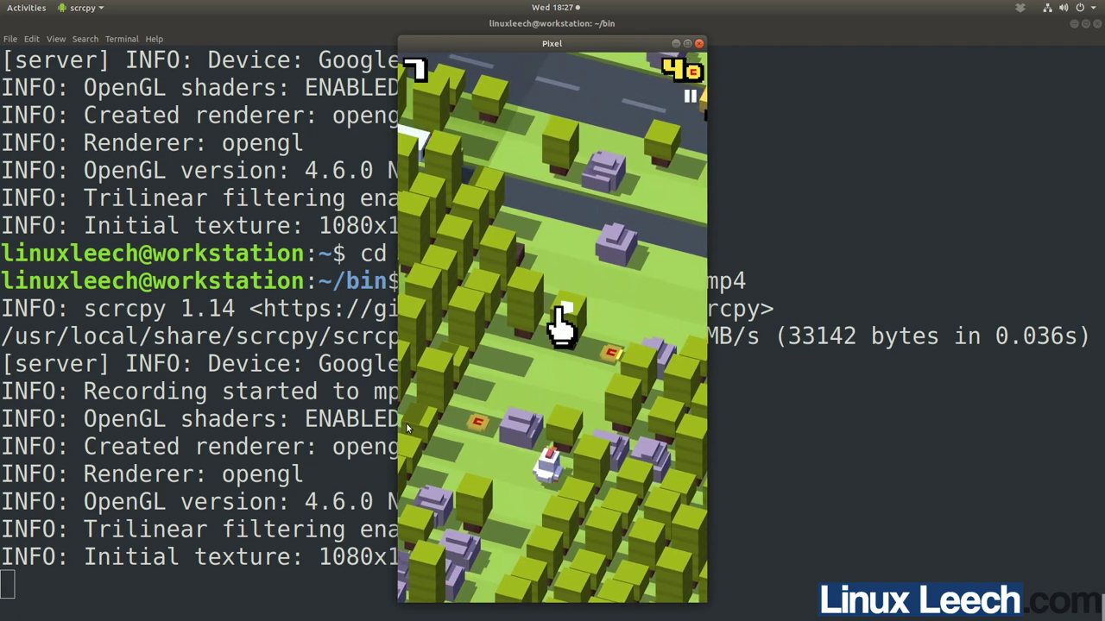
pyautogui.moveTo(604, 429); pyautogui.dragTo(559, 429)
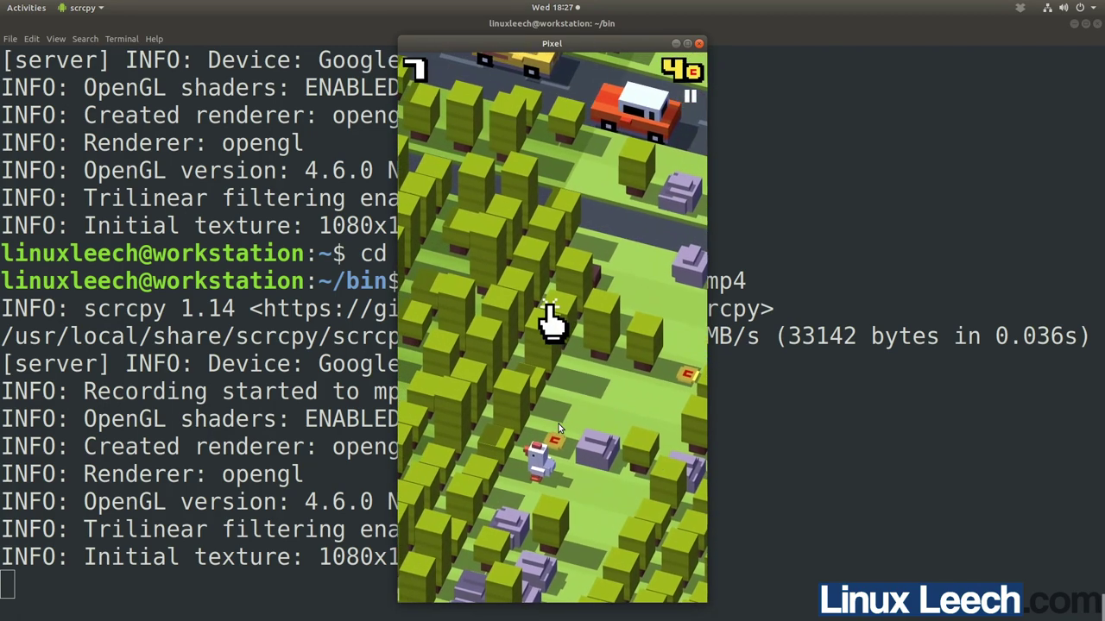
pyautogui.click(560, 430)
pyautogui.click(561, 432)
pyautogui.click(570, 435)
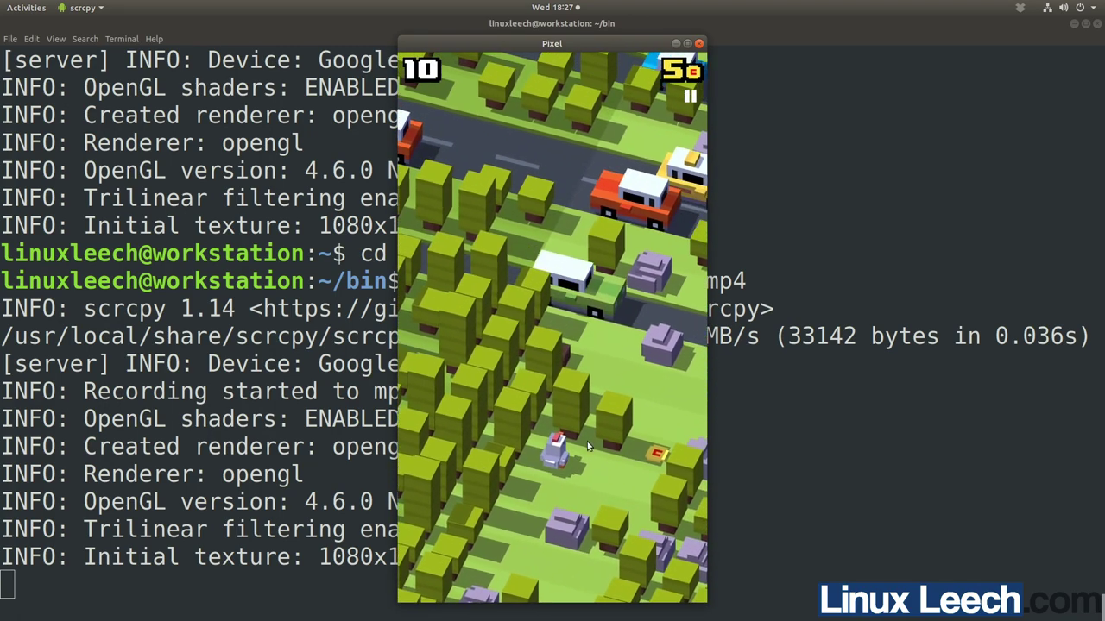
pyautogui.moveTo(568, 304); pyautogui.dragTo(656, 510)
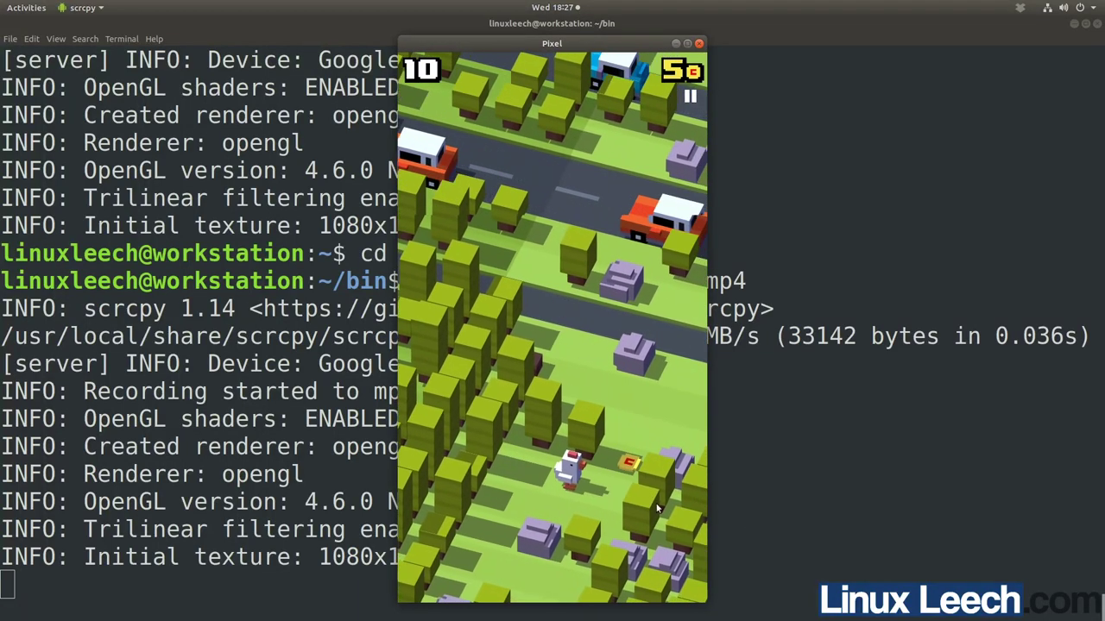
pyautogui.click(552, 319)
pyautogui.click(552, 320)
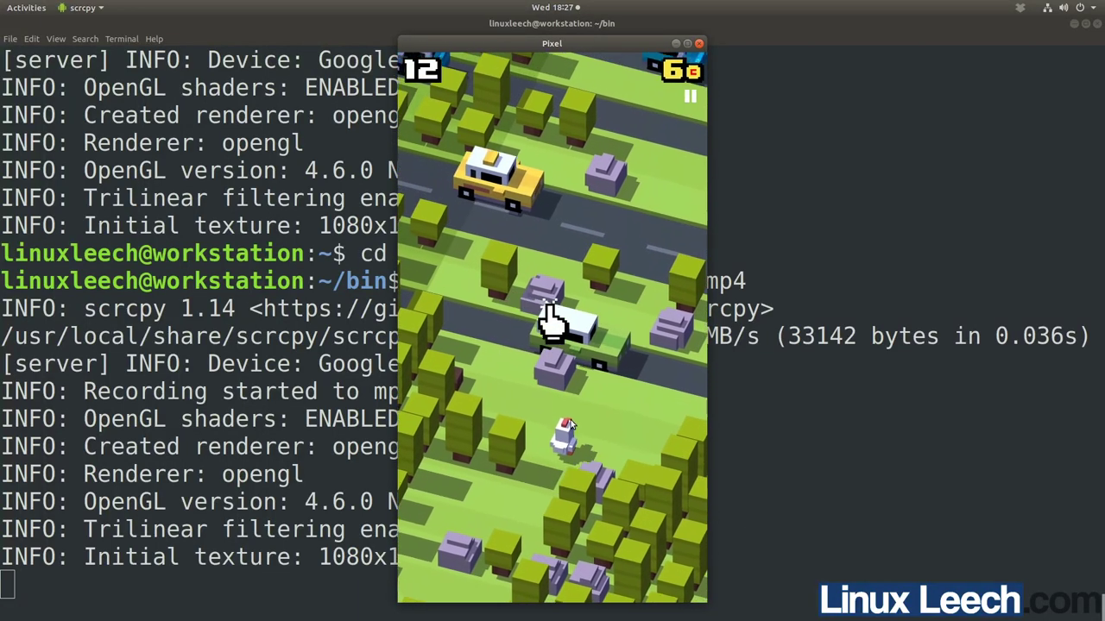
# Step: Hop the chicken forward across the series of roads, timing each move between the passing cars
pyautogui.click(569, 425)
pyautogui.click(569, 425)
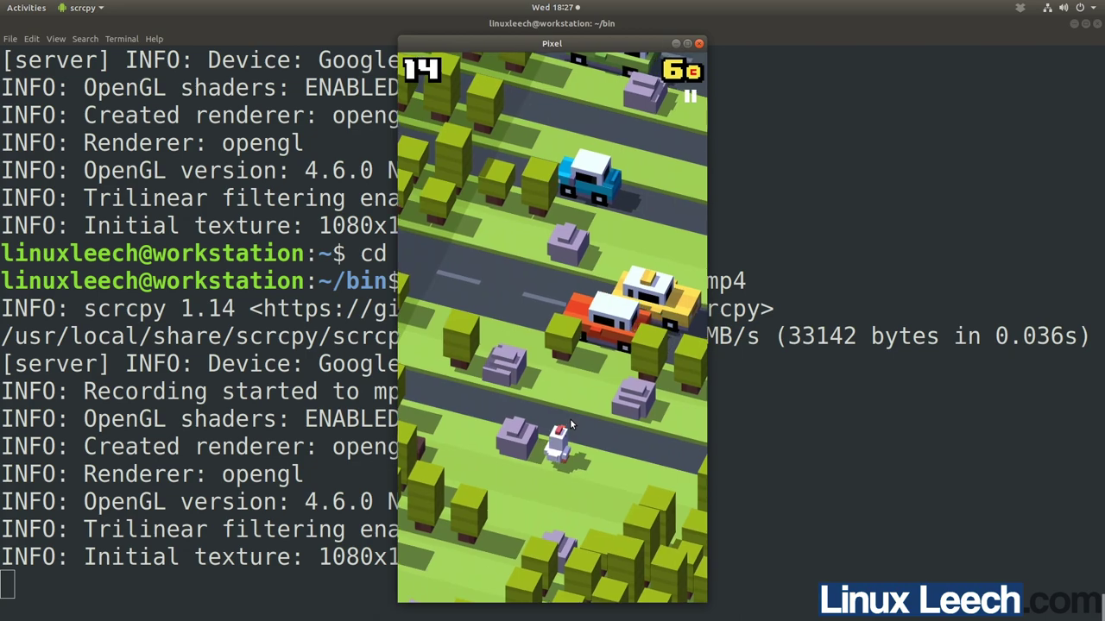
pyautogui.click(569, 423)
pyautogui.click(570, 423)
pyautogui.click(570, 423)
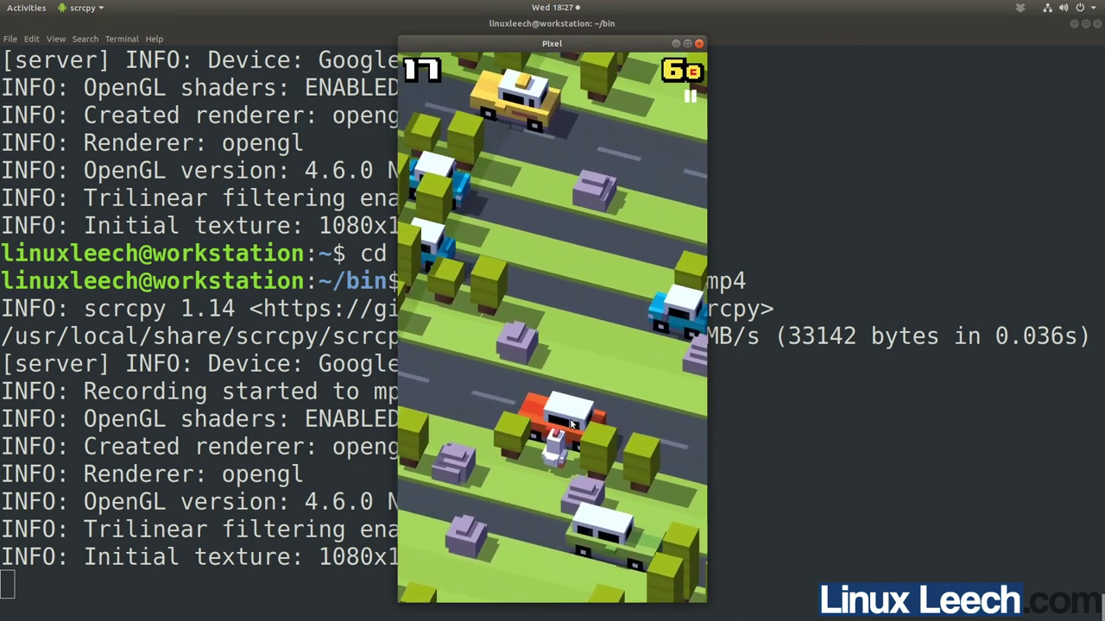
pyautogui.click(570, 423)
pyautogui.click(569, 423)
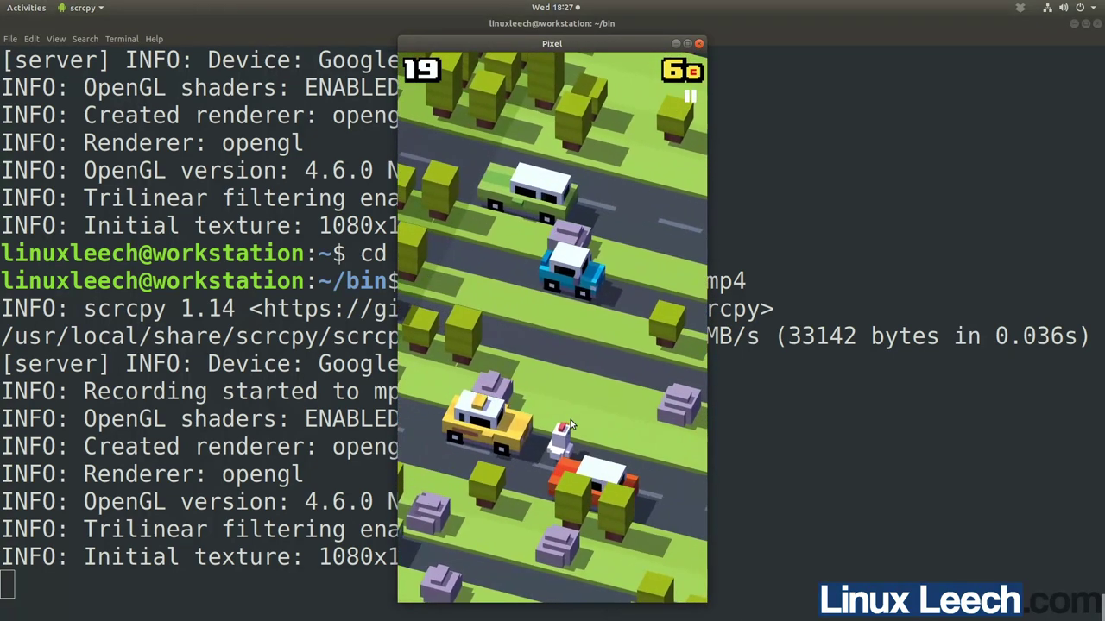
pyautogui.click(568, 423)
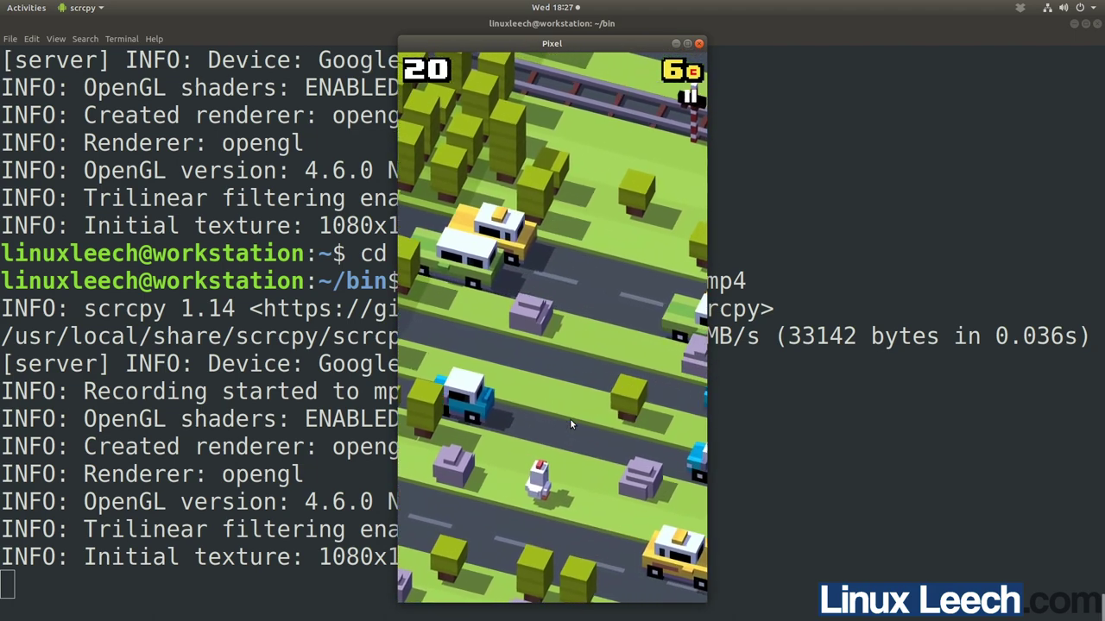
pyautogui.click(570, 420)
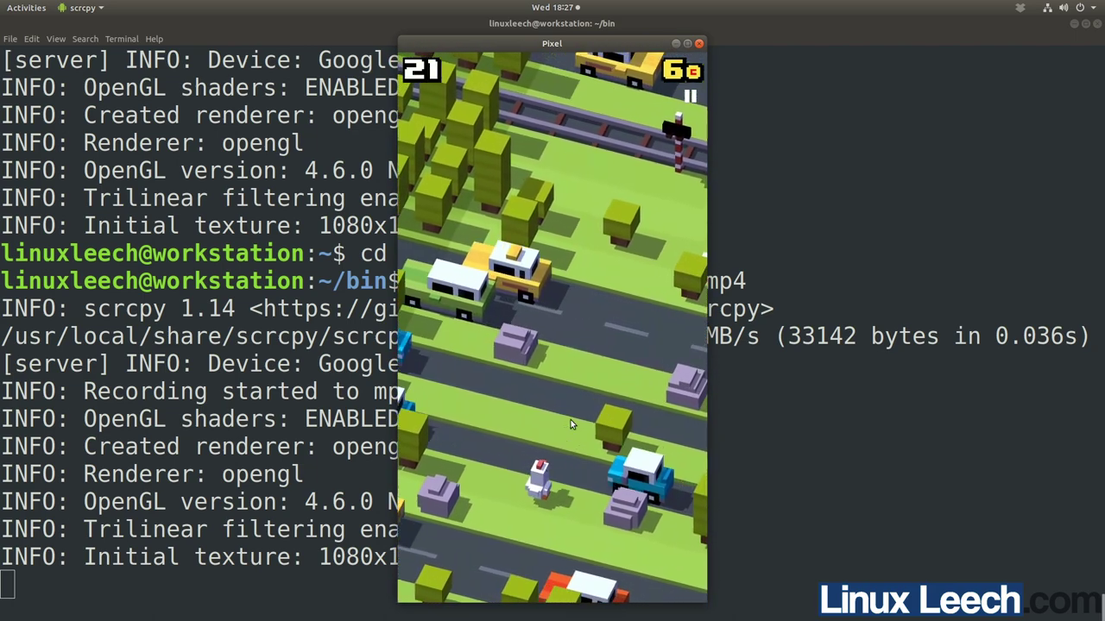
pyautogui.click(569, 420)
pyautogui.click(569, 418)
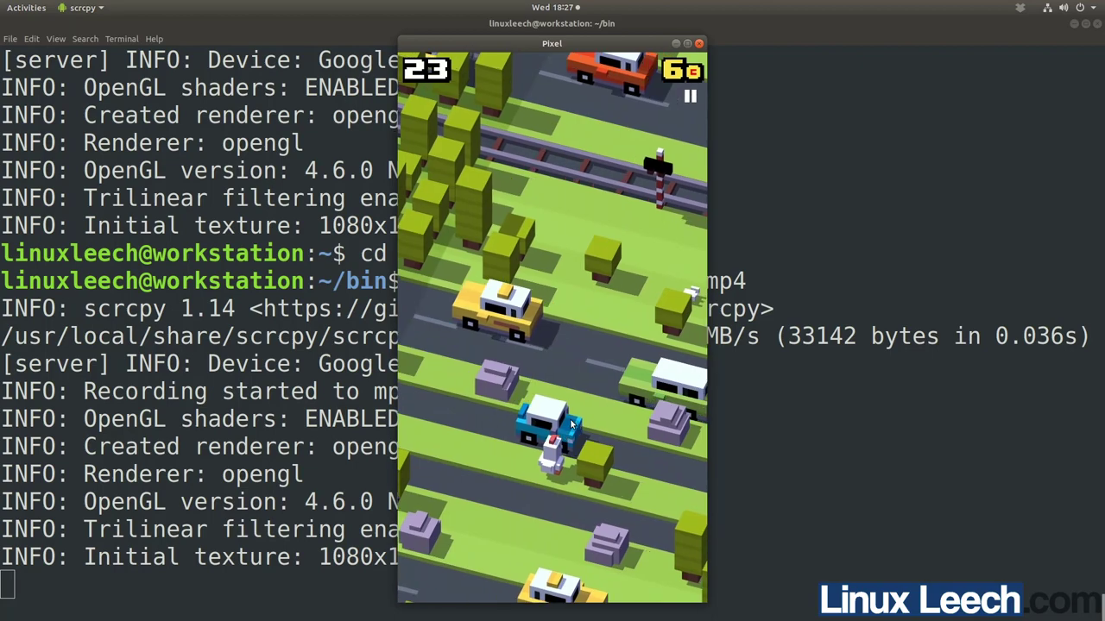
pyautogui.click(570, 419)
pyautogui.click(571, 419)
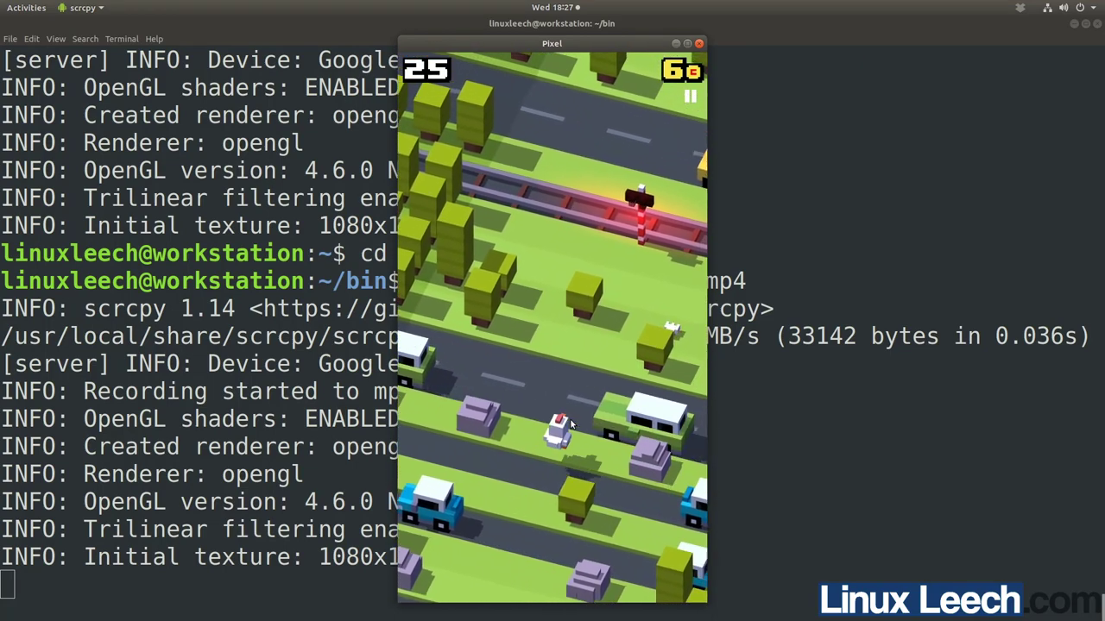
pyautogui.click(571, 421)
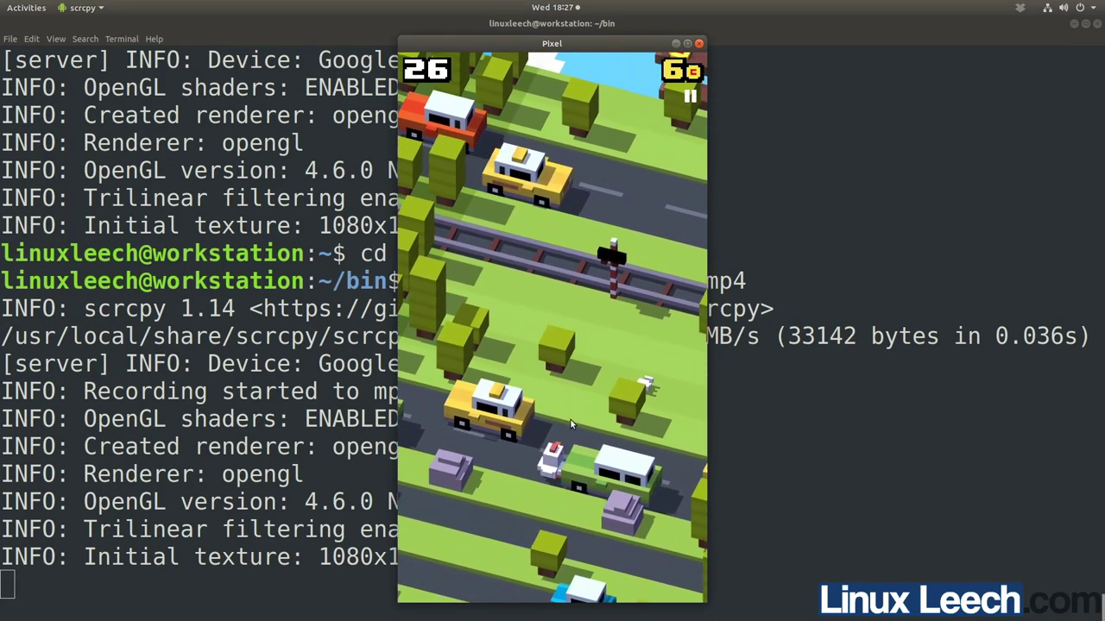
# Step: Hop the chicken over the railway and the road beyond it, and onto the floating river logs
pyautogui.click(571, 423)
pyautogui.click(570, 422)
pyautogui.click(570, 423)
pyautogui.click(571, 423)
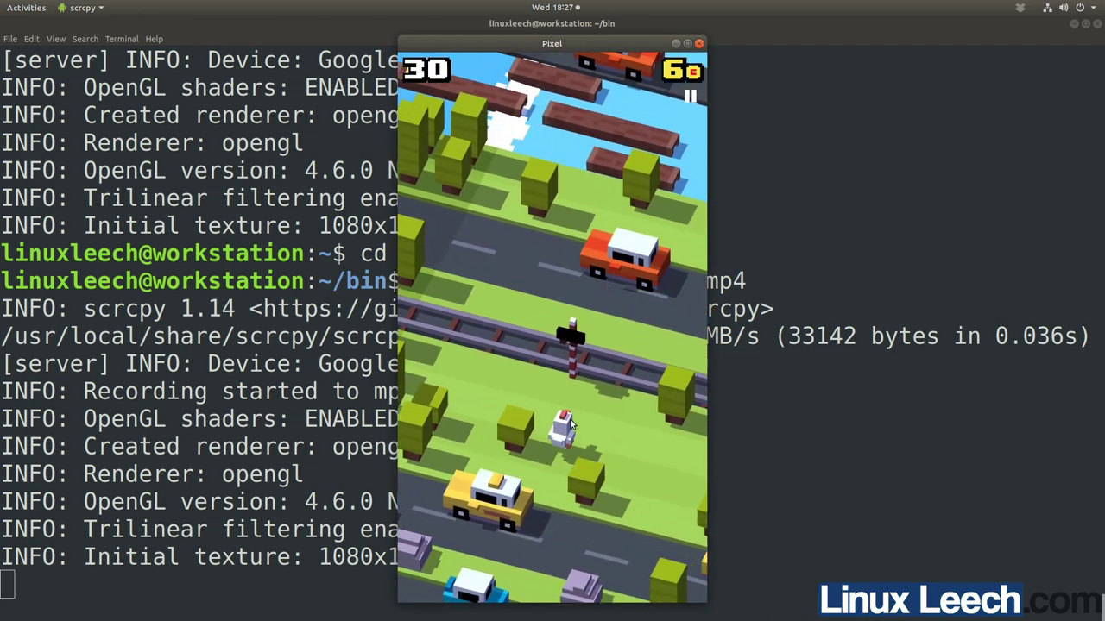
pyautogui.click(571, 423)
pyautogui.click(570, 423)
pyautogui.click(571, 423)
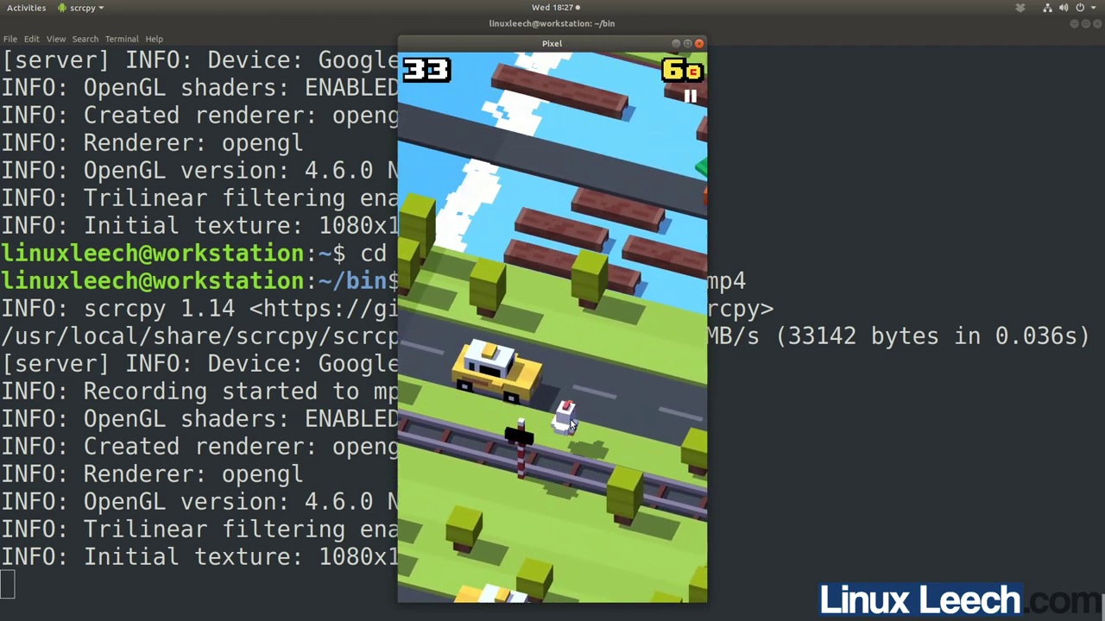
pyautogui.click(569, 422)
pyautogui.click(570, 423)
pyautogui.click(569, 422)
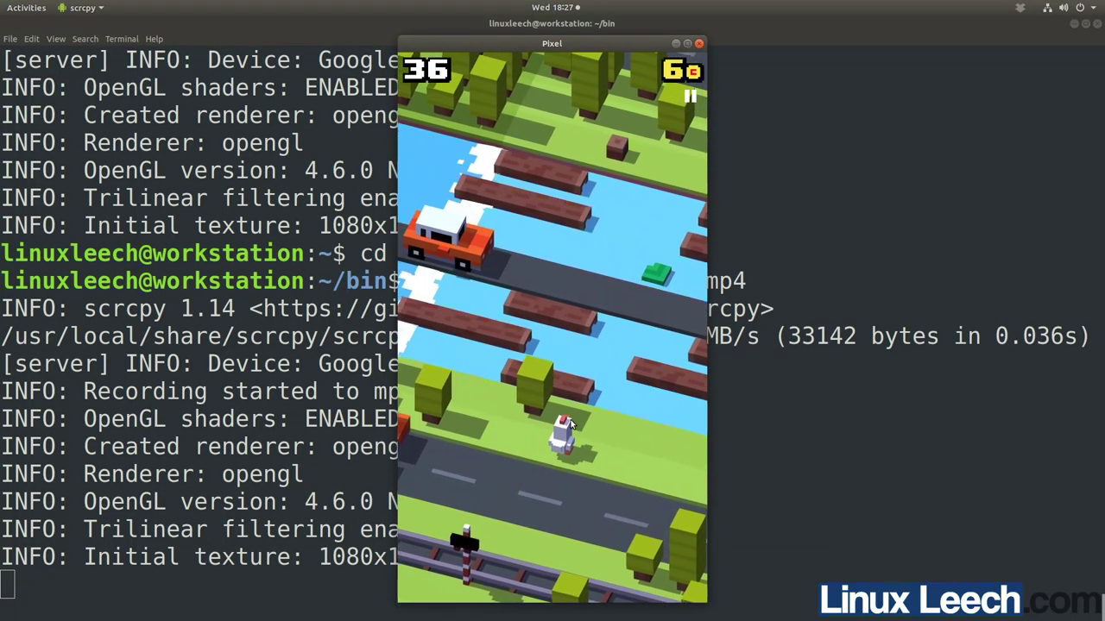
pyautogui.click(569, 423)
pyautogui.click(570, 423)
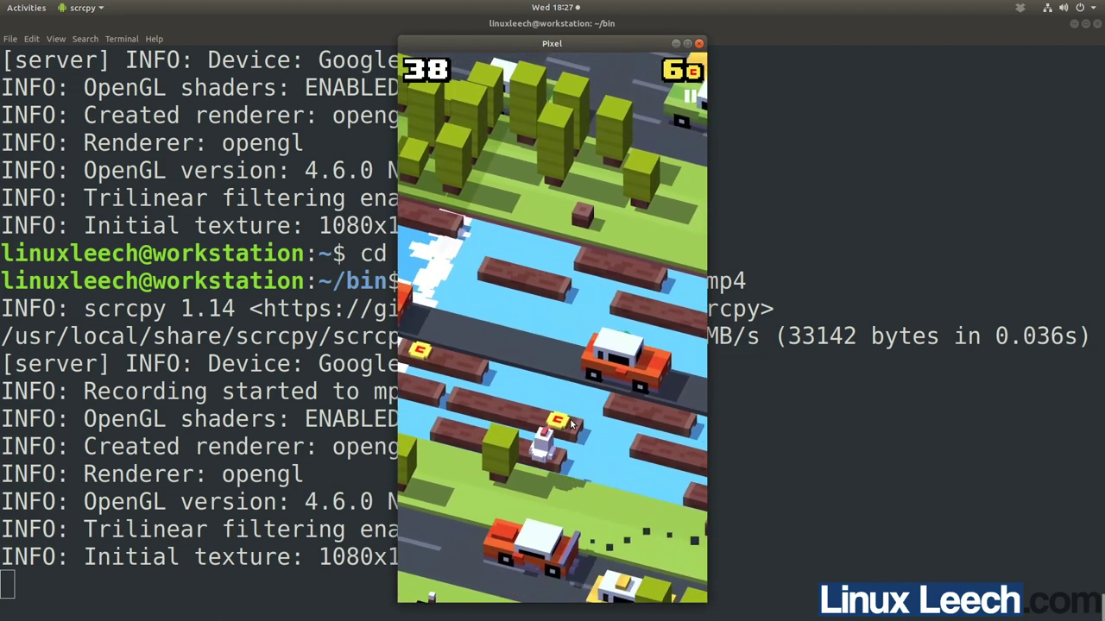
pyautogui.click(571, 421)
pyautogui.click(570, 421)
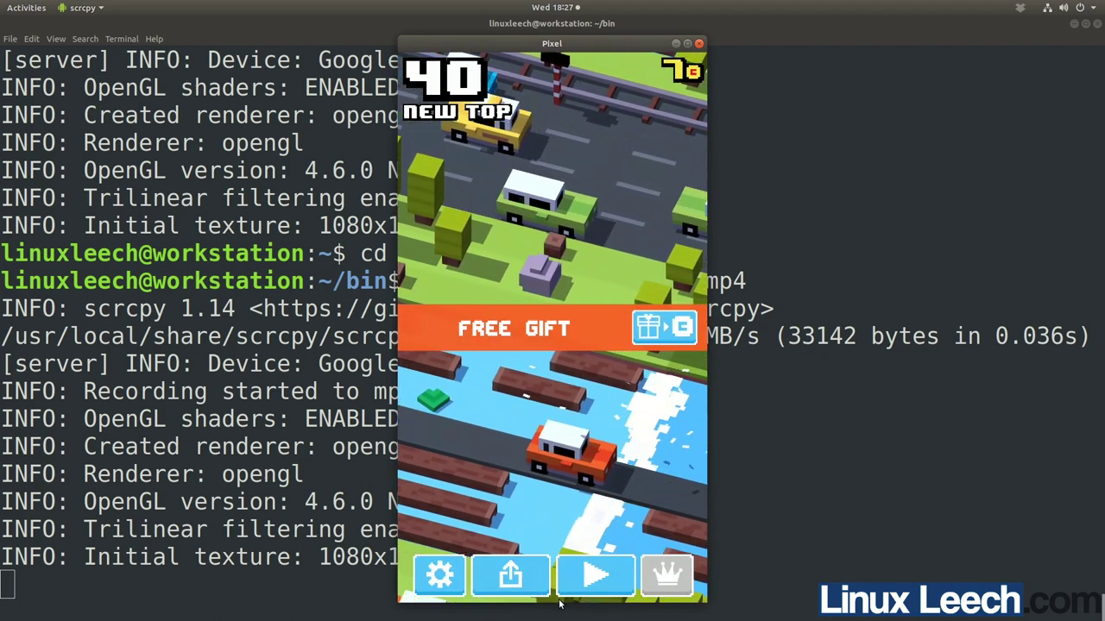
# Step: Leave Crossy Road, return to the phone's main home screen, and close the scrcpy window to end the recording
pyautogui.moveTo(559, 602); pyautogui.dragTo(623, 407)
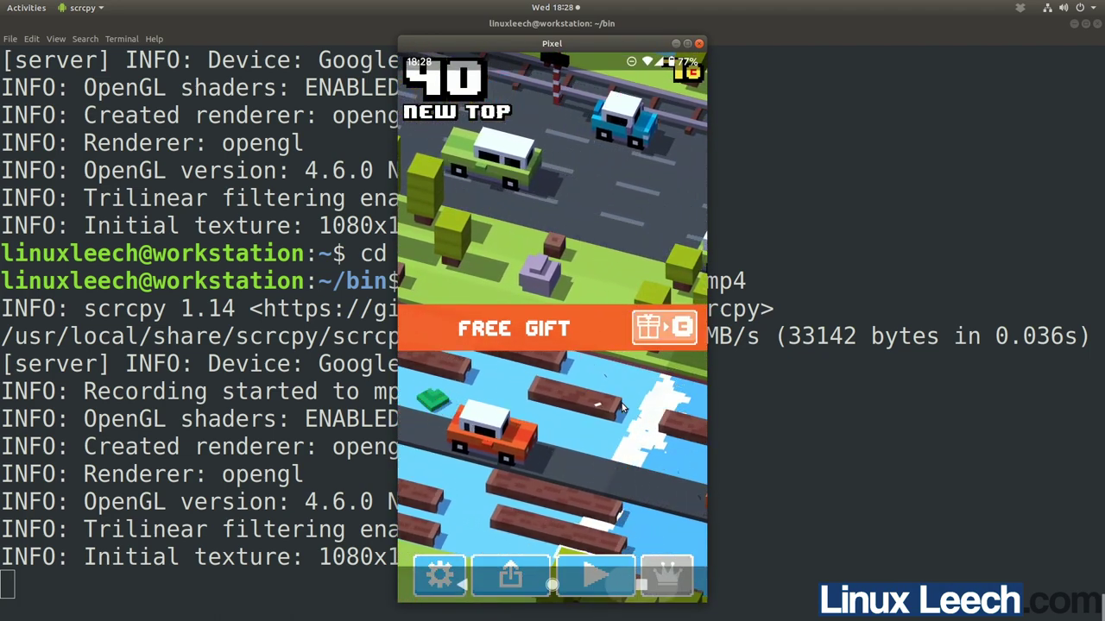
pyautogui.moveTo(483, 328); pyautogui.dragTo(529, 97)
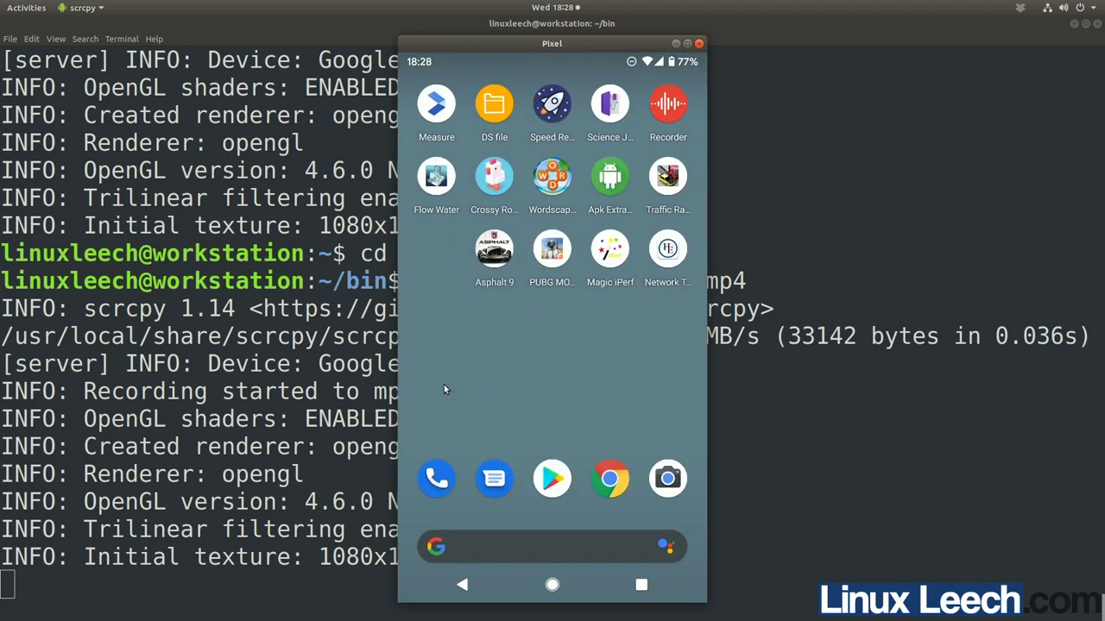
pyautogui.moveTo(443, 384); pyautogui.dragTo(620, 384)
pyautogui.click(552, 585)
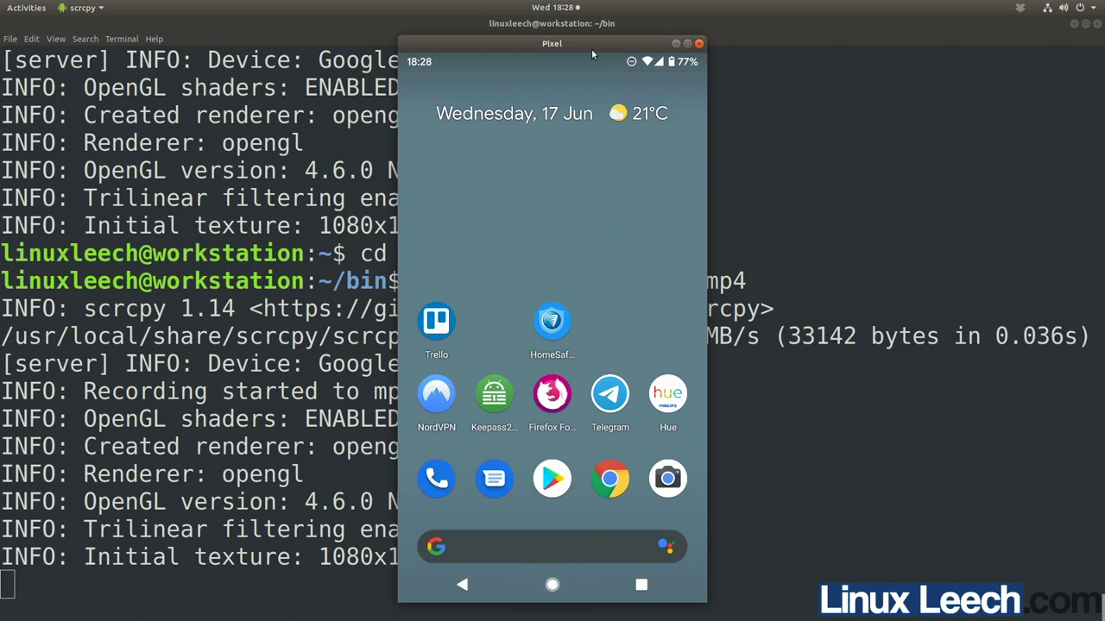
pyautogui.click(699, 43)
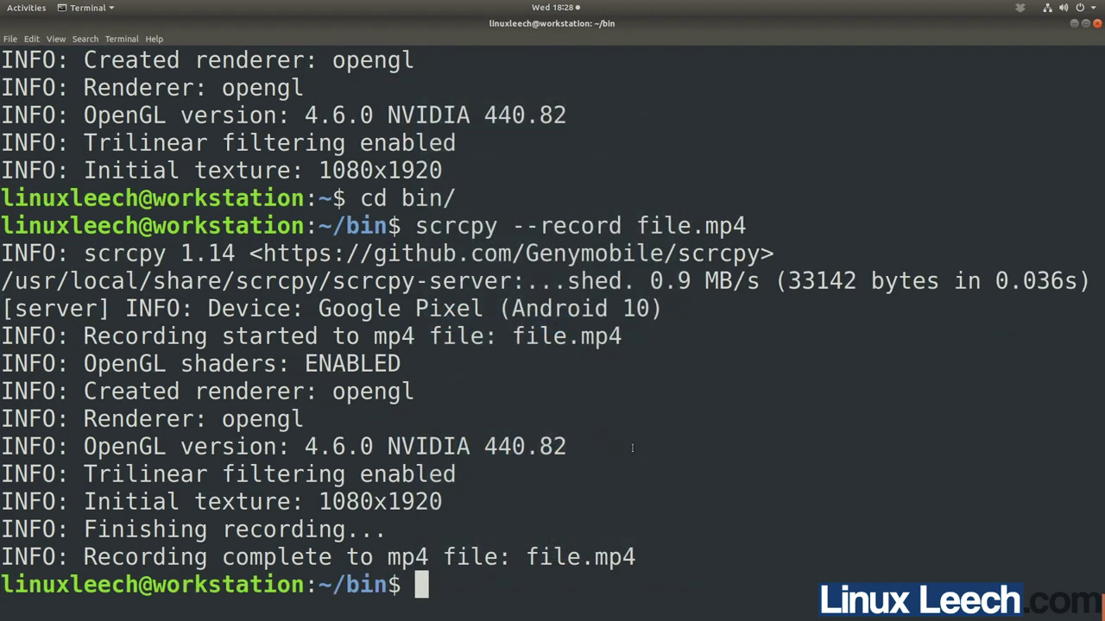
# Step: List the bin folder's contents and play file.mp4 with mpv, skipping ahead through the recording
pyautogui.write('ls')
pyautogui.press('Return')
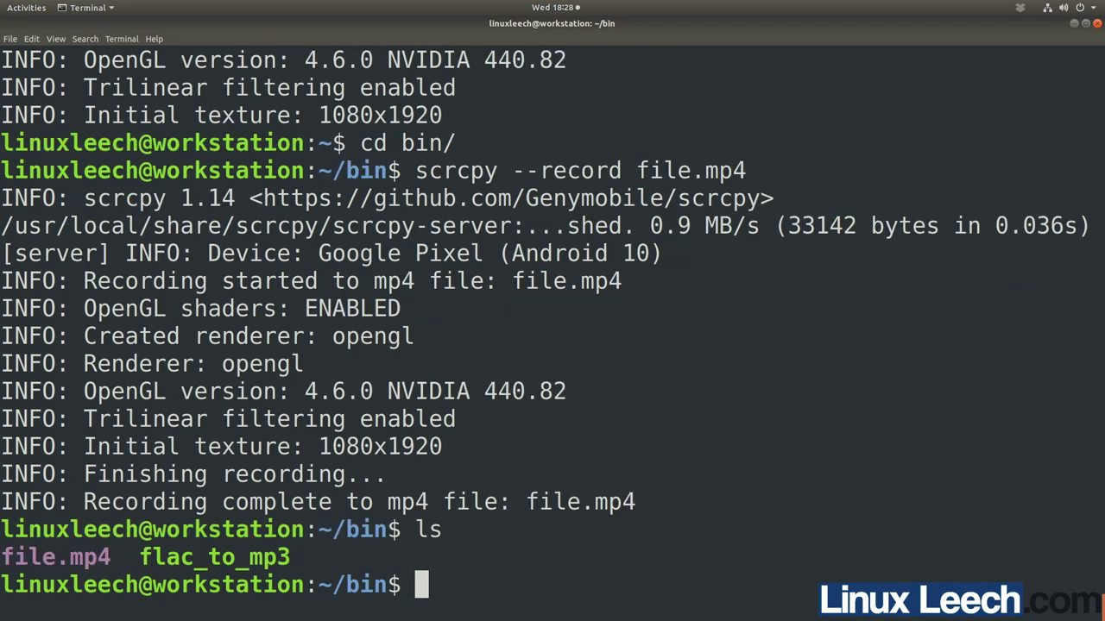
pyautogui.write('mpv file.mp4')
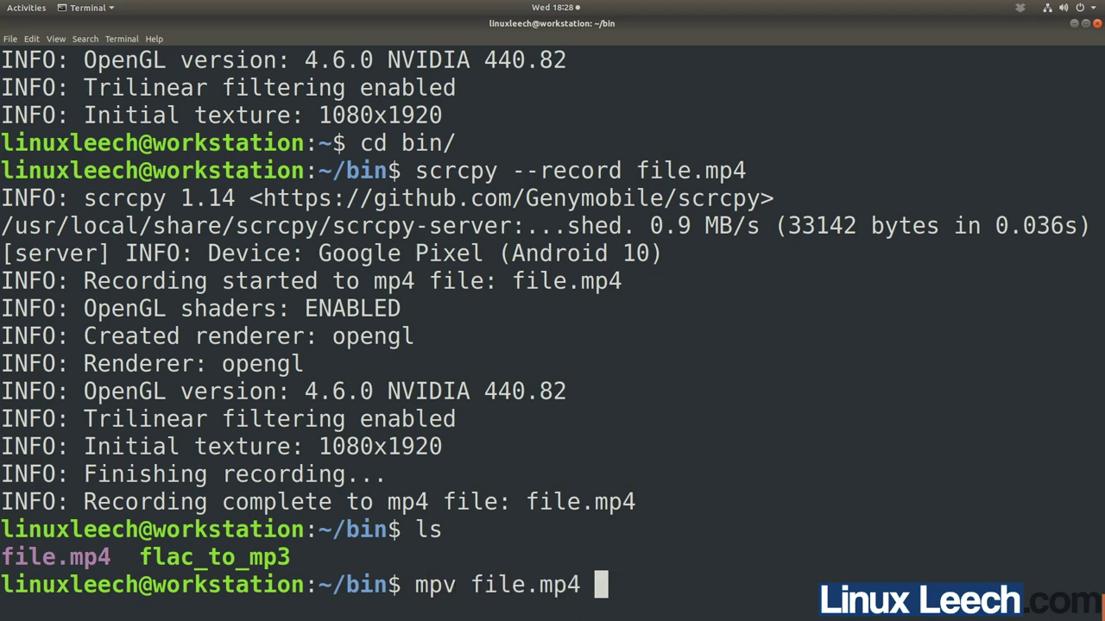
pyautogui.press('Return')
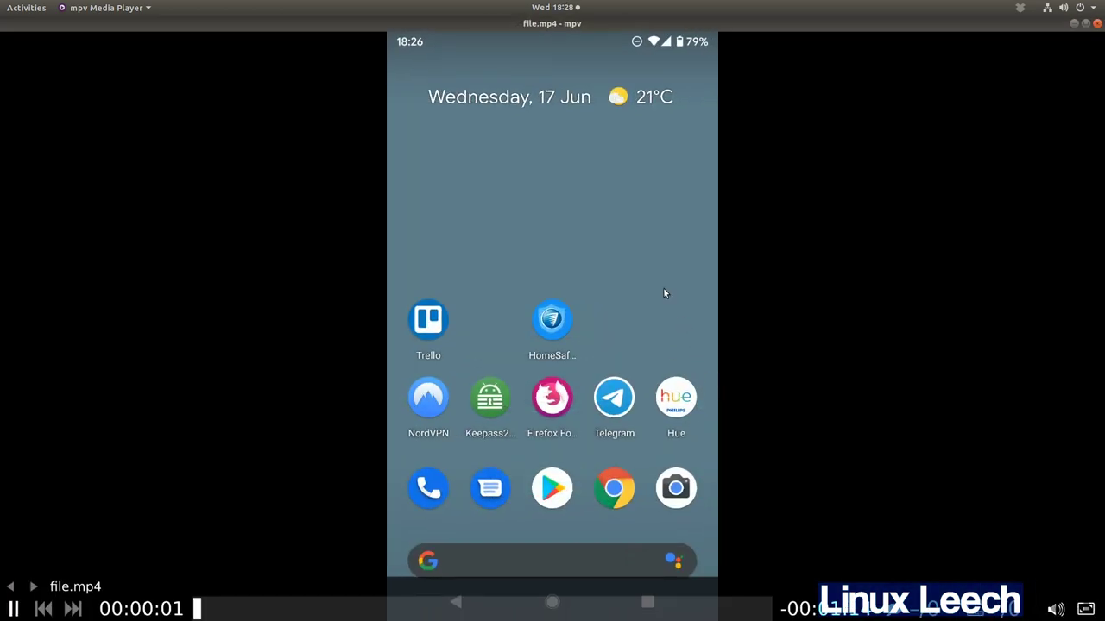
pyautogui.click(248, 610)
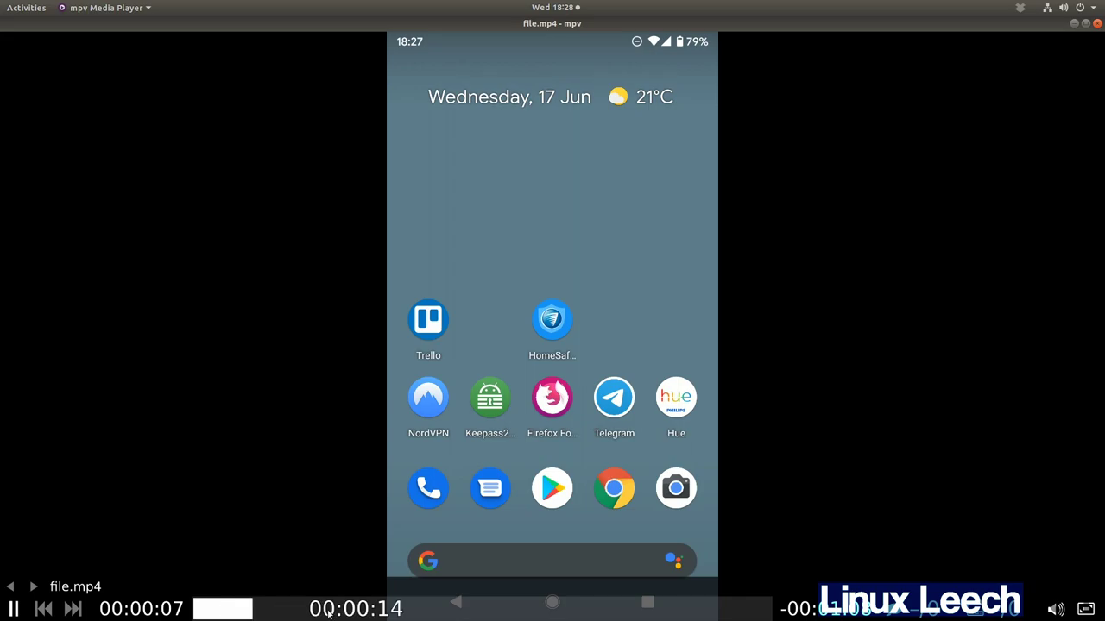
pyautogui.click(335, 609)
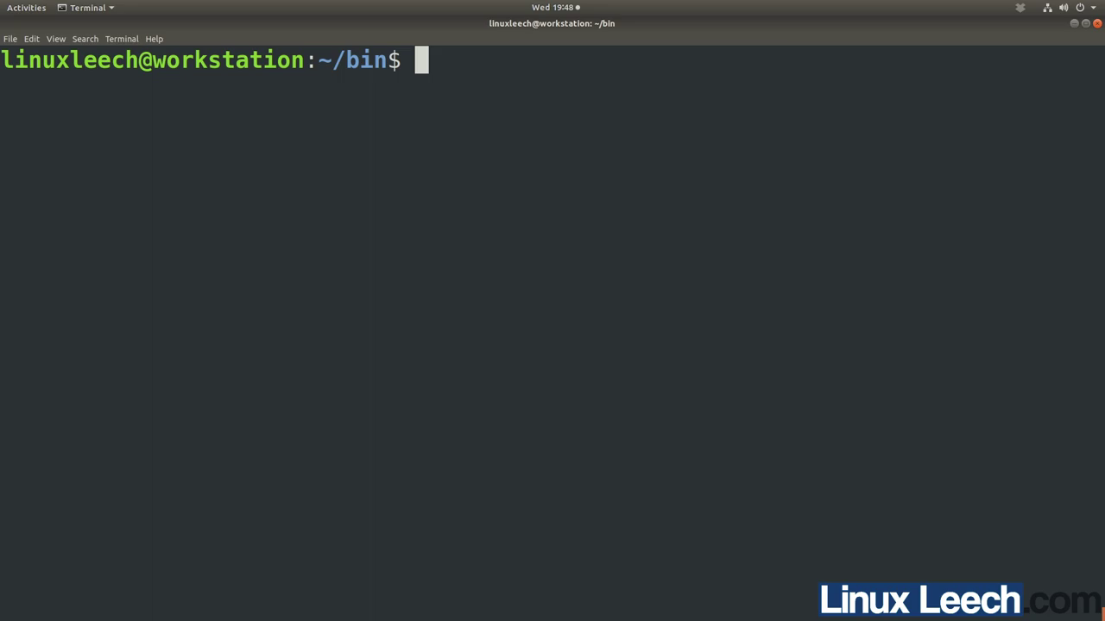
# Step: Stop the adb server with adb kill-server and list the attached devices with adb devices
pyautogui.write('ab')
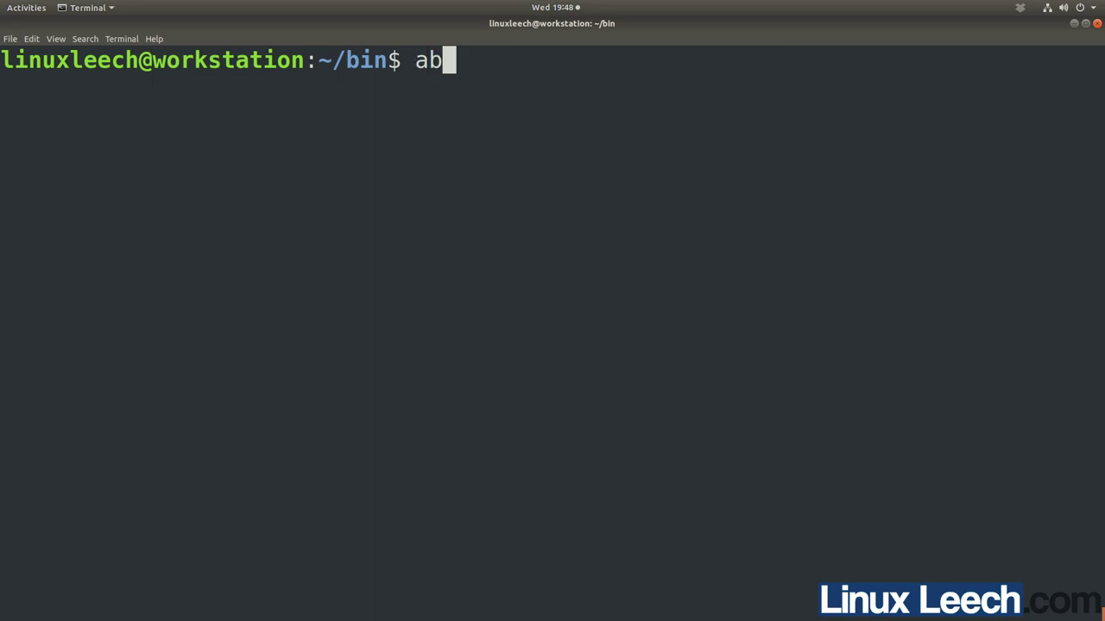
pyautogui.press('BackSpace')
pyautogui.write('db k')
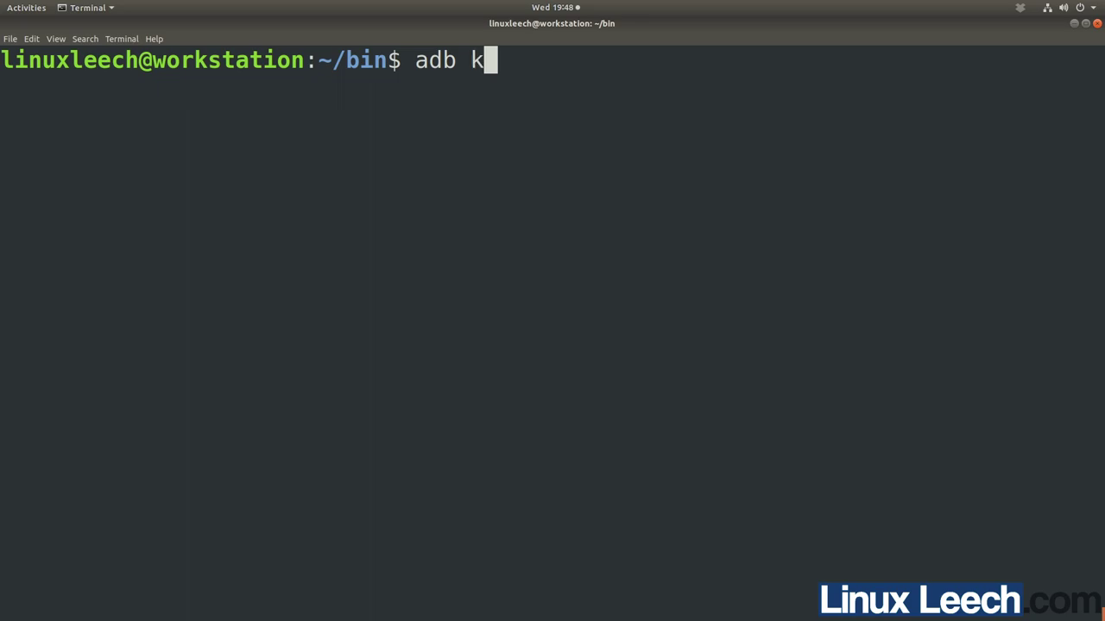
pyautogui.write('ill-server')
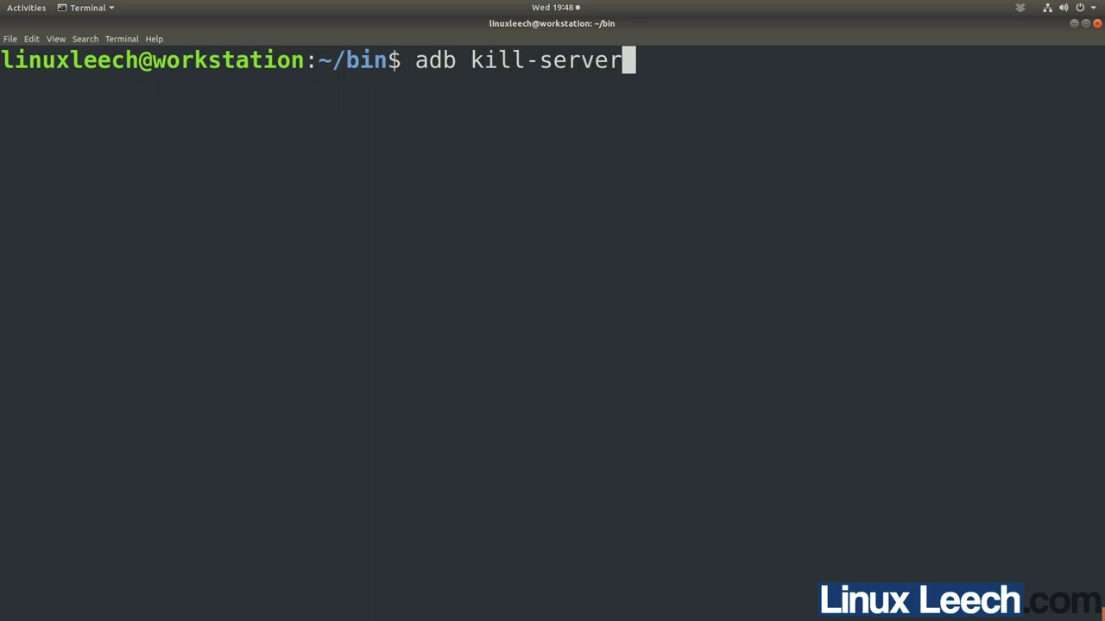
pyautogui.press('Return')
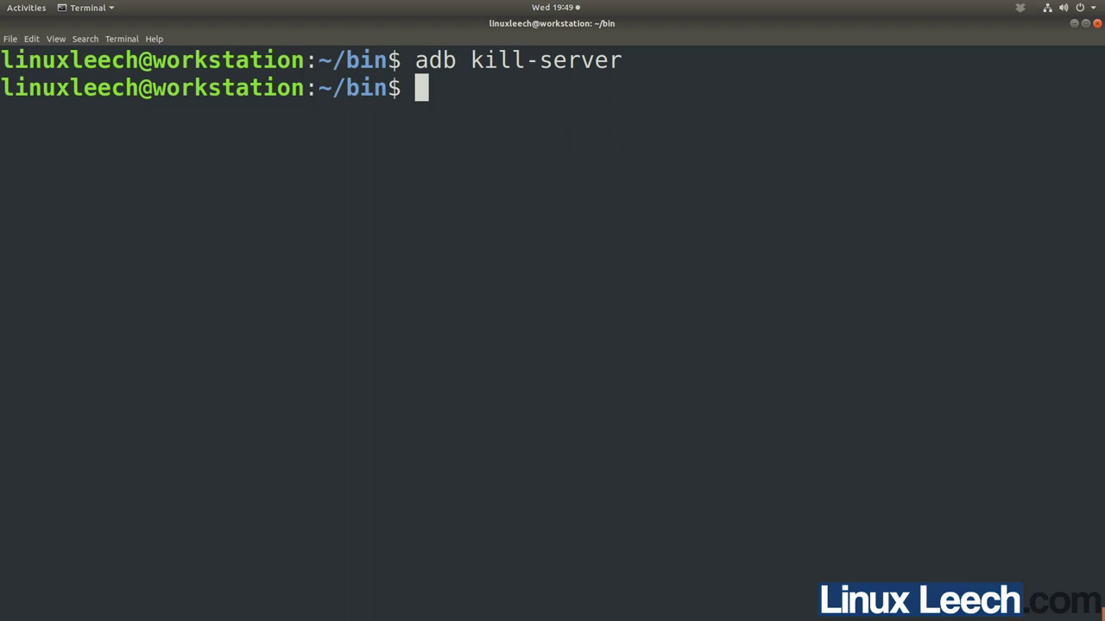
pyautogui.write('adb devices')
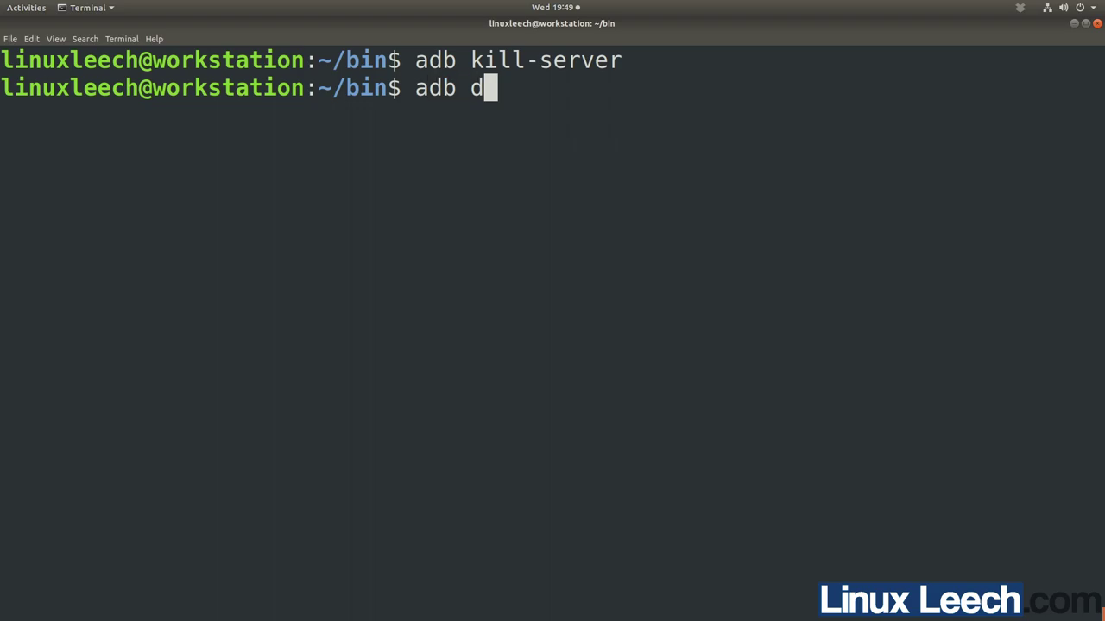
pyautogui.press('Return')
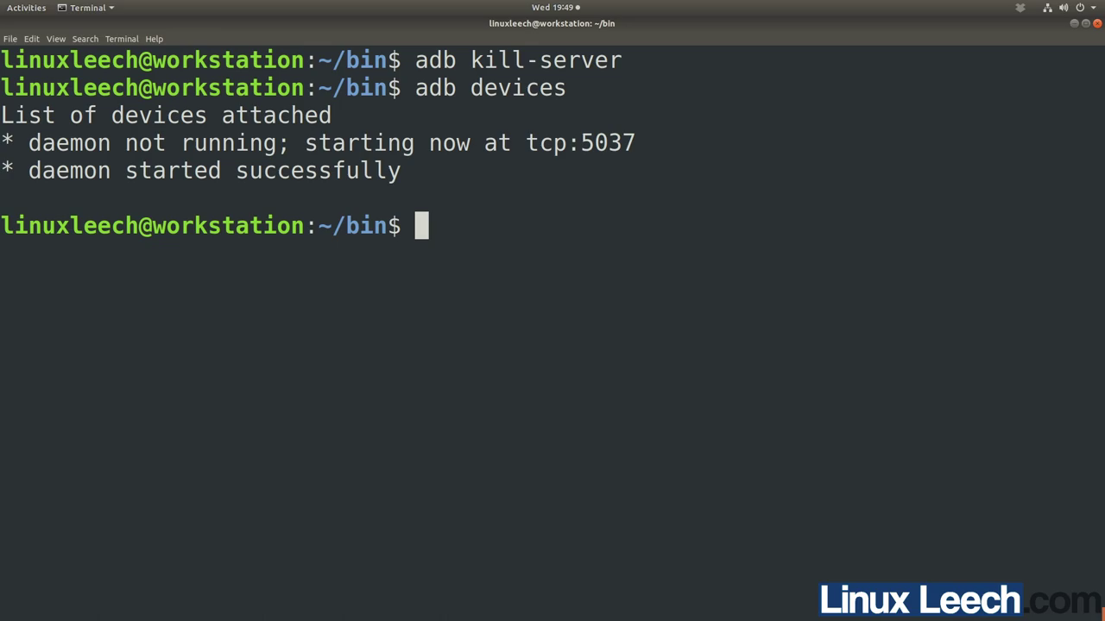
# Step: Find the adb processes with ps aux | grep adb and examine the adb server and grep entries at a smaller text size
pyautogui.write('ps ')
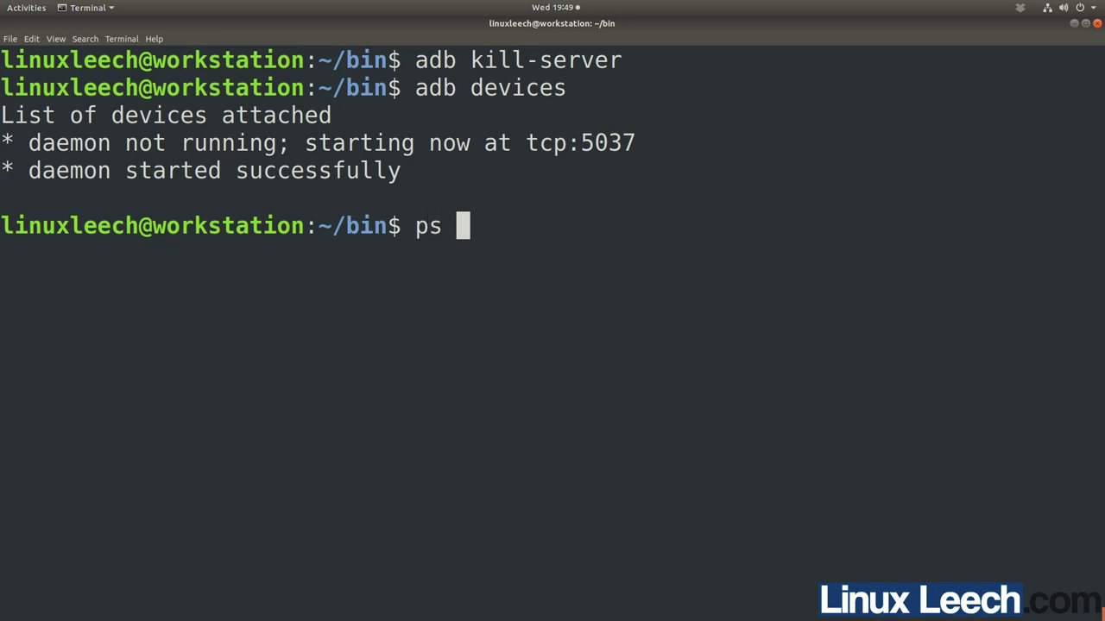
pyautogui.write('aux | g')
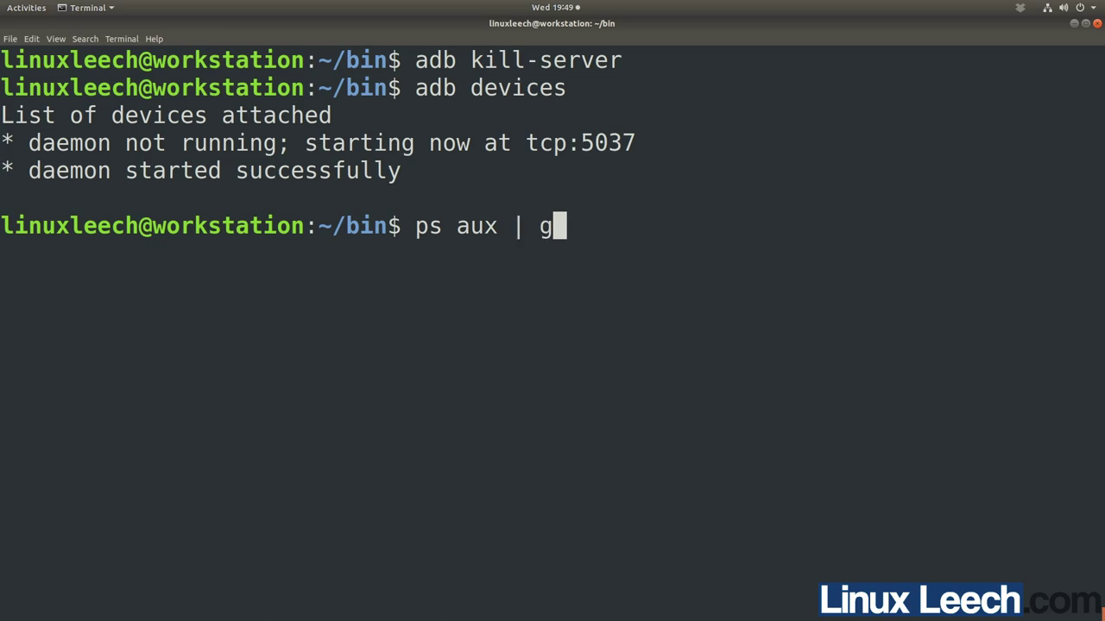
pyautogui.write('rep adb')
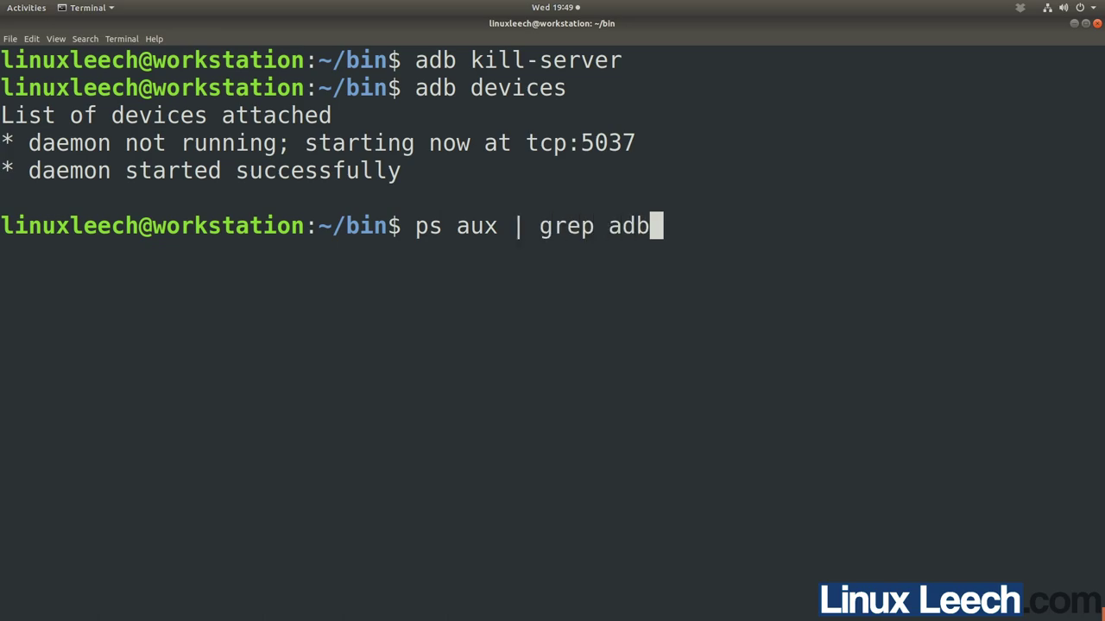
pyautogui.press('Return')
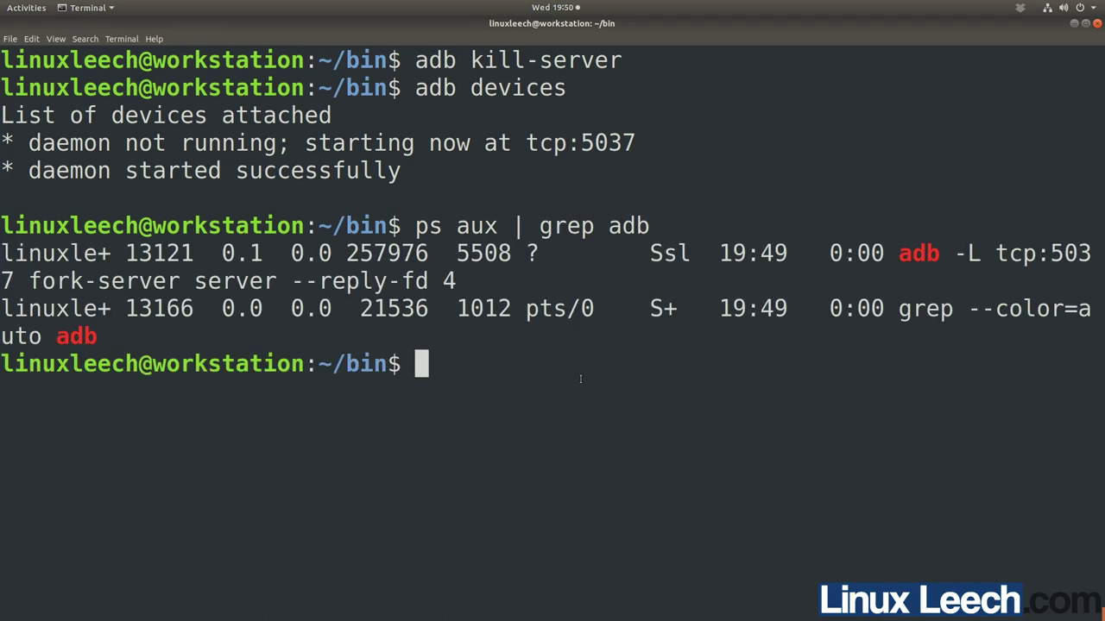
pyautogui.hotkey('ctrl', '-')
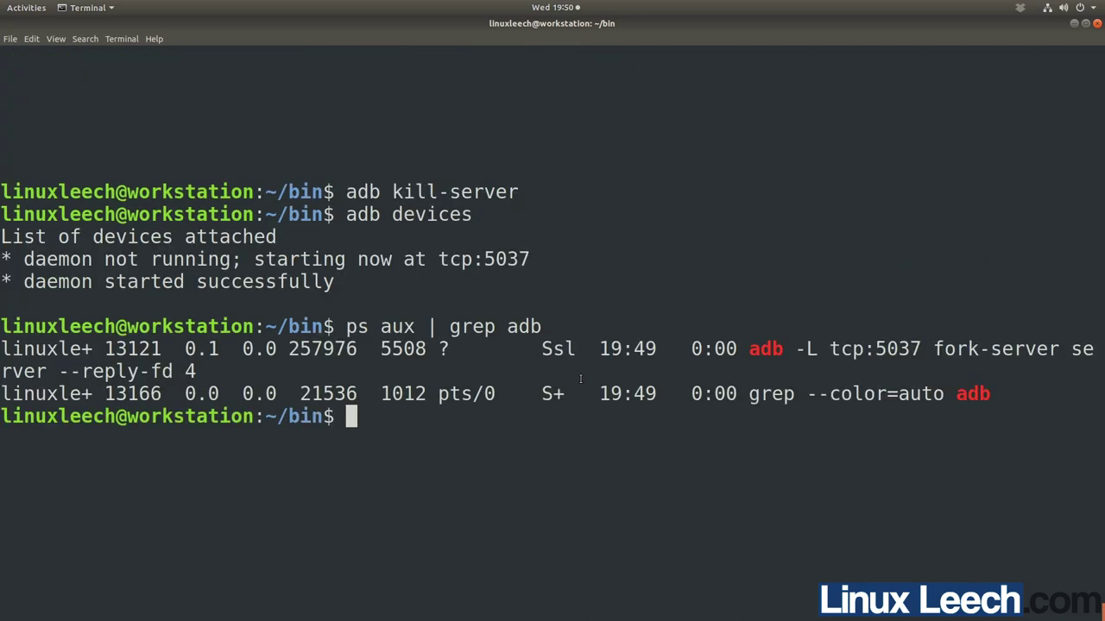
pyautogui.hotkey('ctrl', '-')
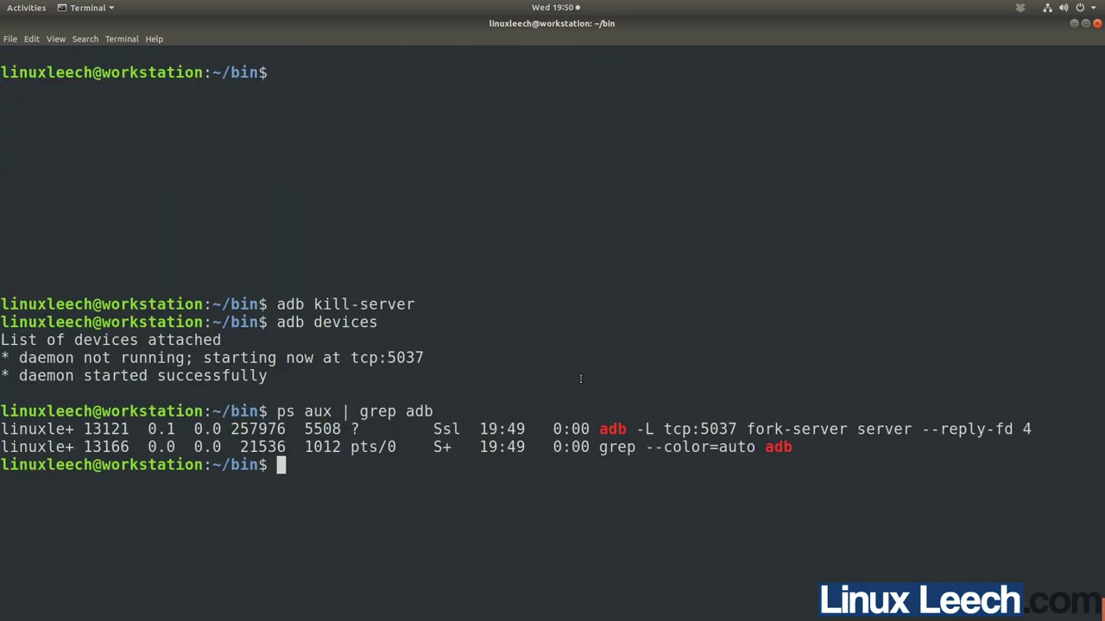
pyautogui.moveTo(79, 429); pyautogui.dragTo(1032, 429)
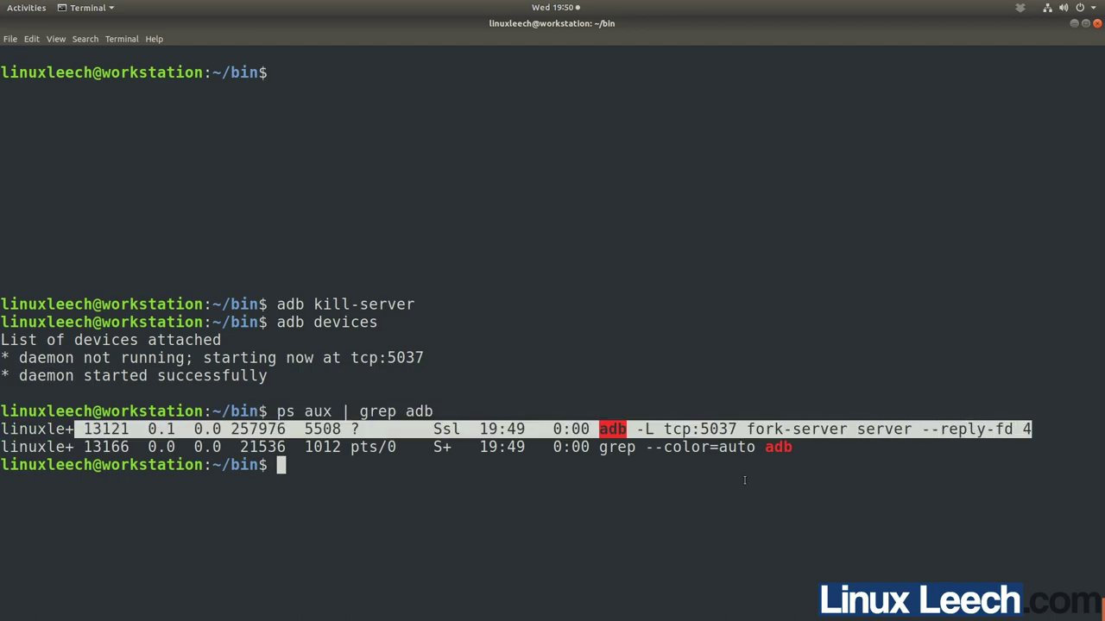
pyautogui.moveTo(87, 446); pyautogui.dragTo(785, 447)
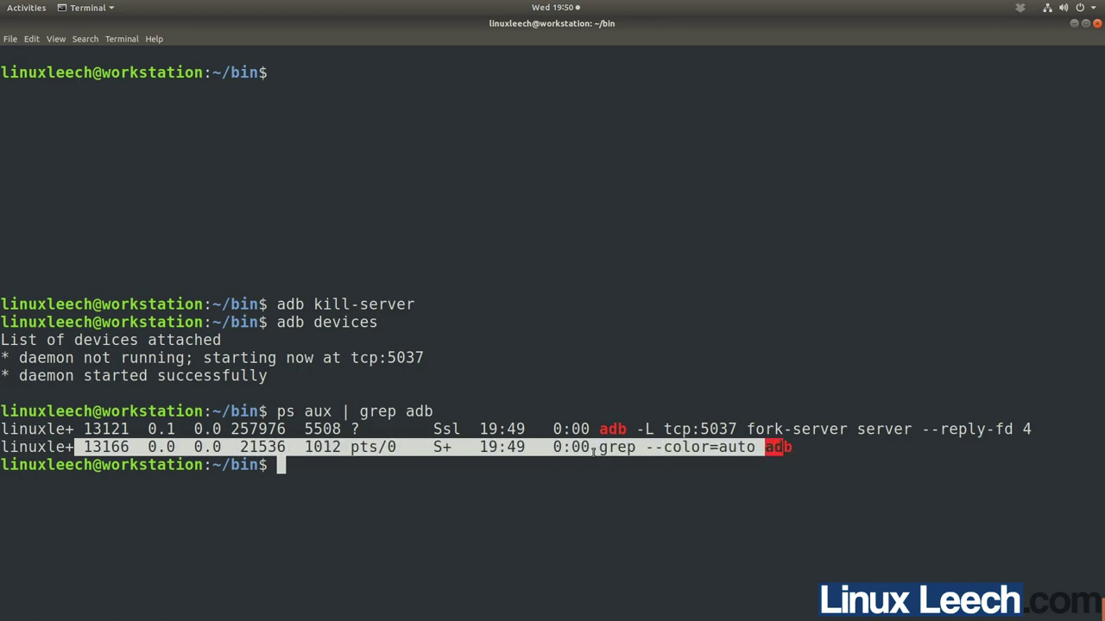
pyautogui.click(563, 496)
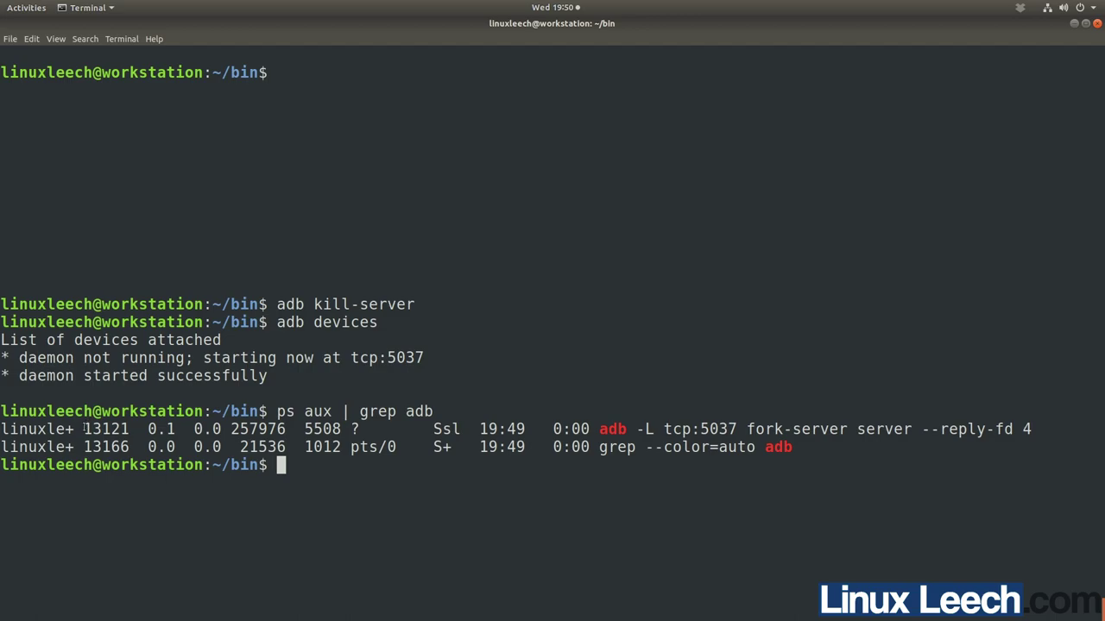
# Step: Copy the adb server's process ID from the listing and terminate that process with kill 13121
pyautogui.moveTo(84, 429); pyautogui.dragTo(129, 429)
pyautogui.rightClick(120, 431)
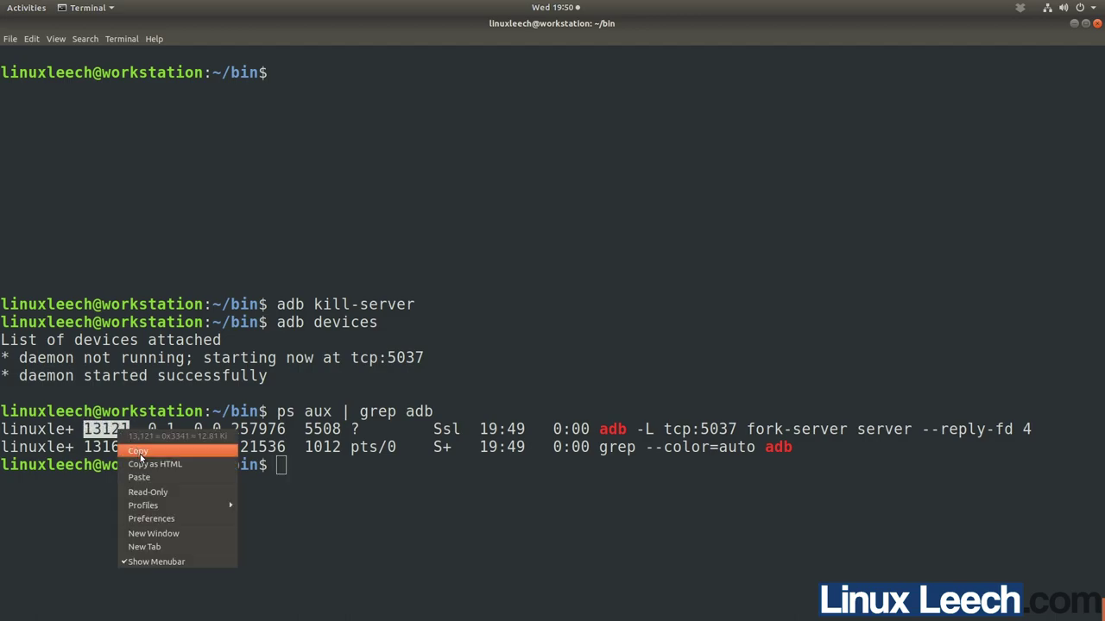
pyautogui.click(141, 453)
pyautogui.click(331, 492)
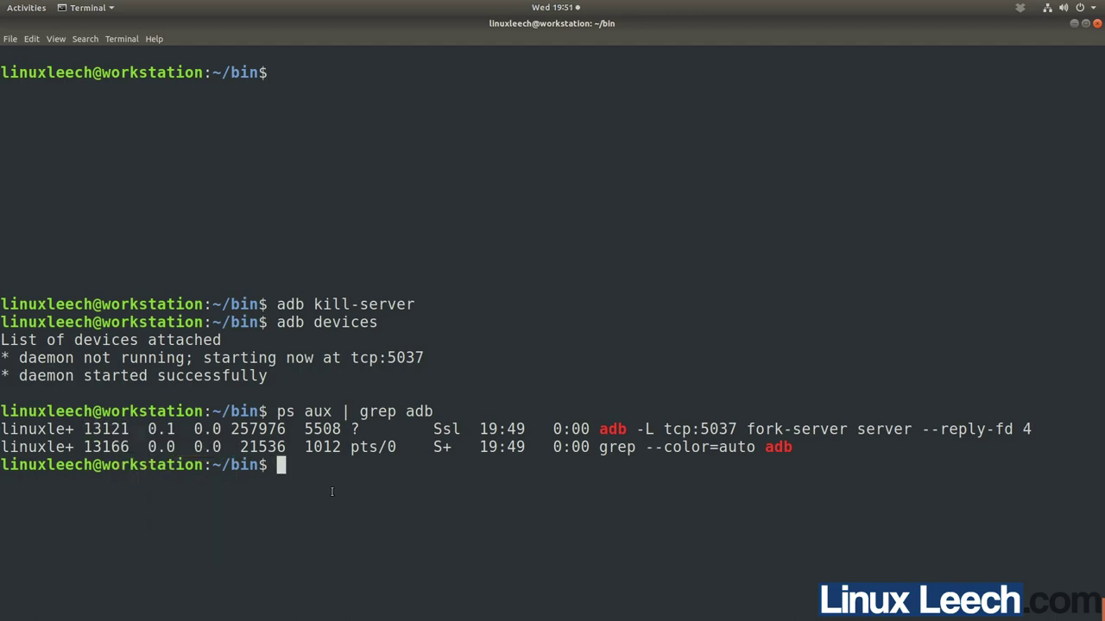
pyautogui.write('kill')
pyautogui.hotkey('ctrl', 'shift', 'v')
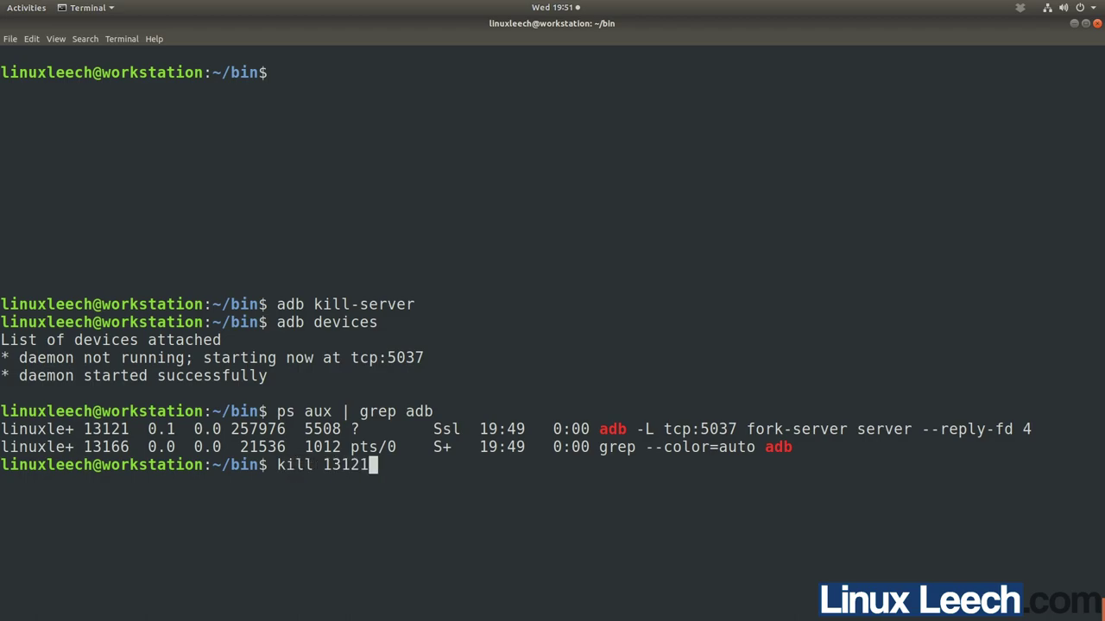
pyautogui.press('Return')
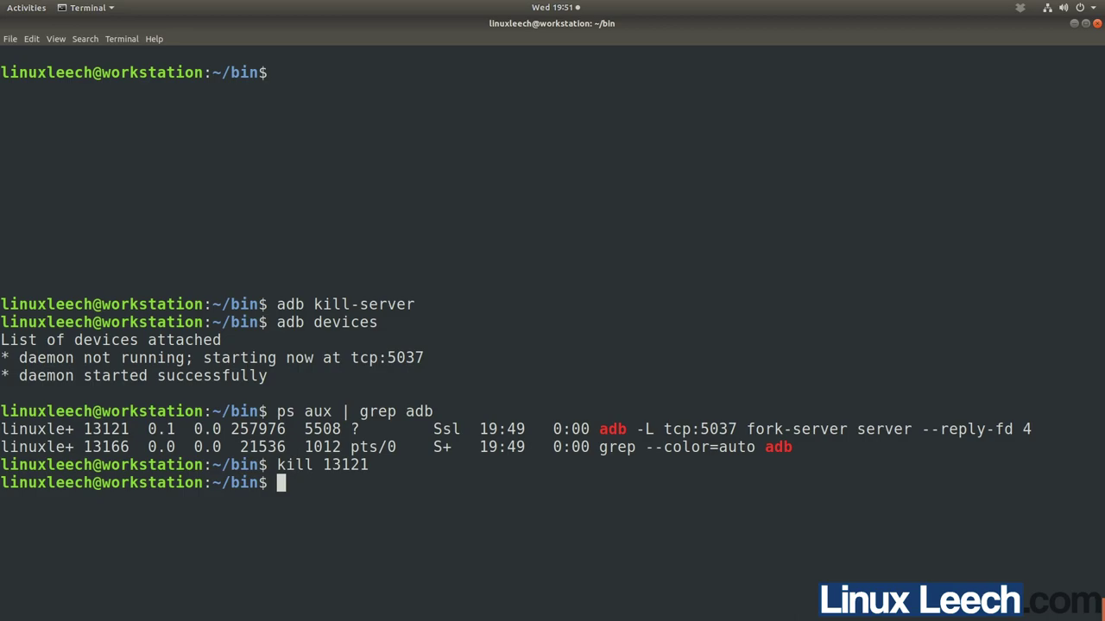
# Step: Check again for adb processes by rerunning ps aux | grep adb, and clear the terminal
pyautogui.press('Up')
pyautogui.press('Up')
pyautogui.press('Return')
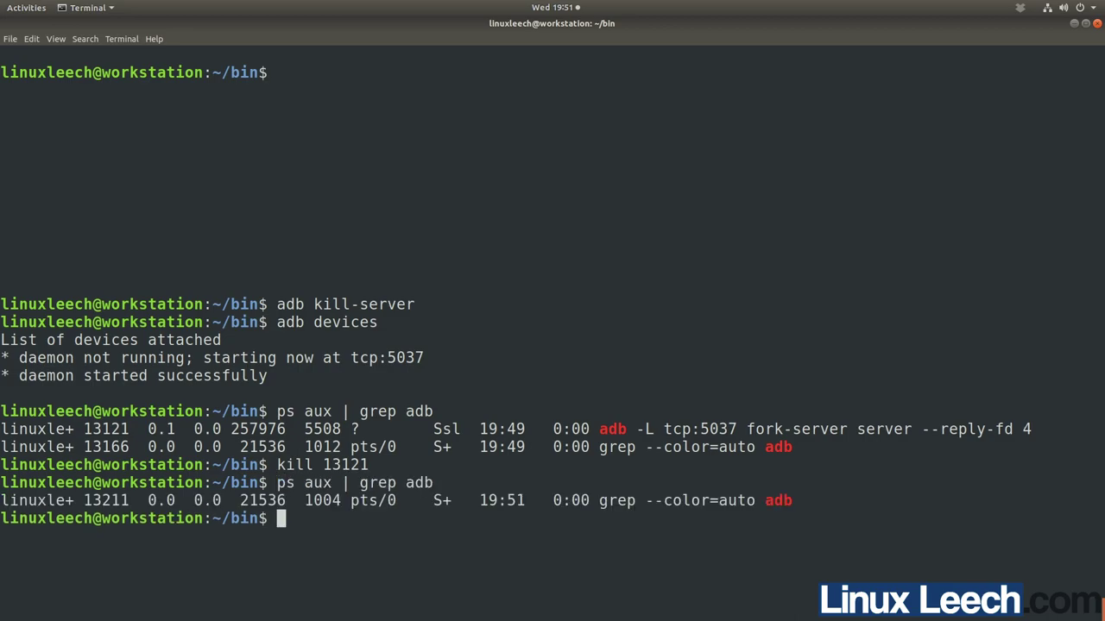
pyautogui.hotkey('ctrl', 'l')
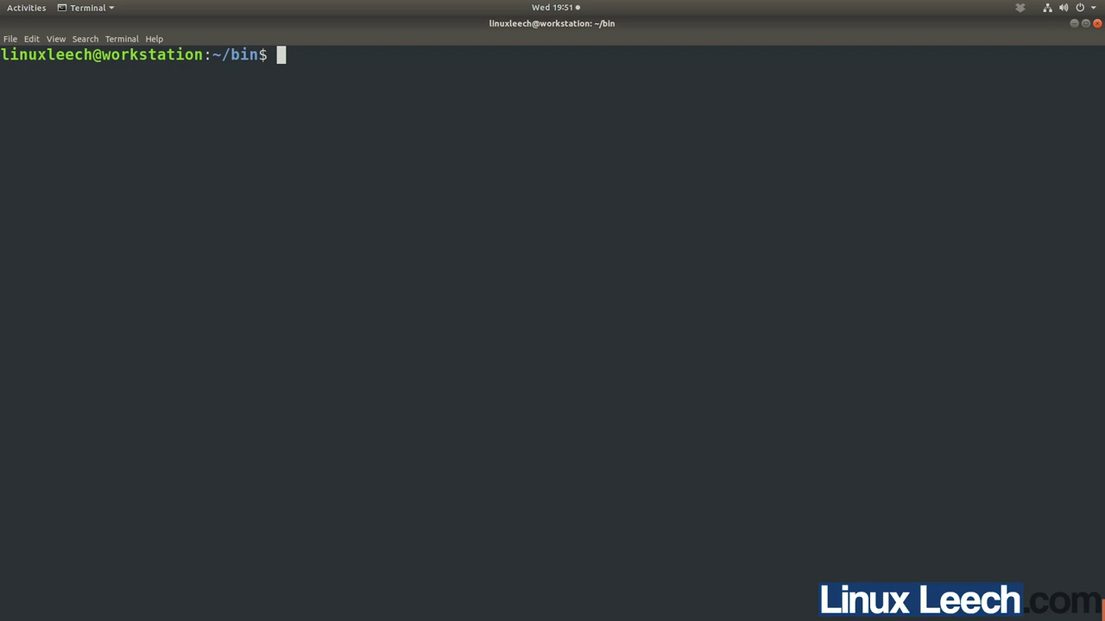
# Step: Start the adb server with adb start-server and list the attached devices with adb devices
pyautogui.hotkey('ctrl', '+')
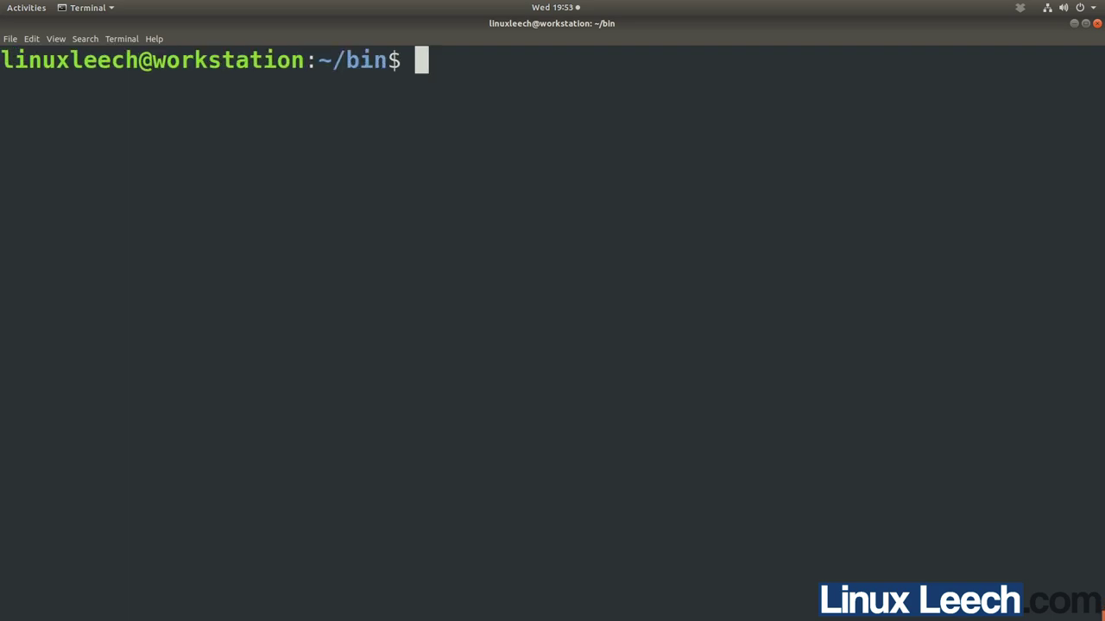
pyautogui.write('ad')
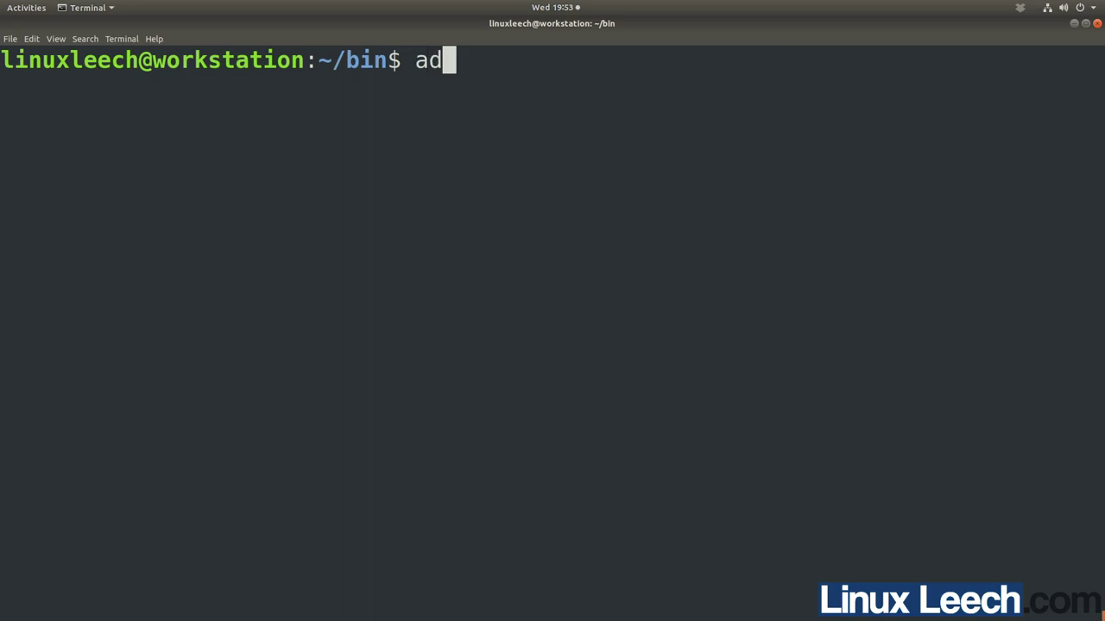
pyautogui.write('b start-server')
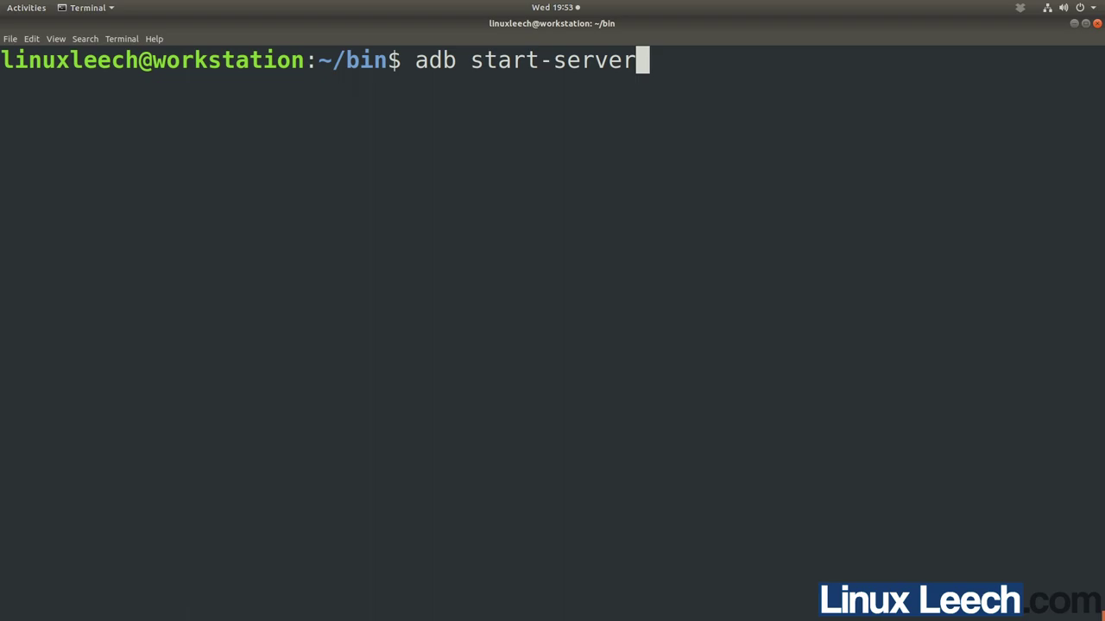
pyautogui.press('Return')
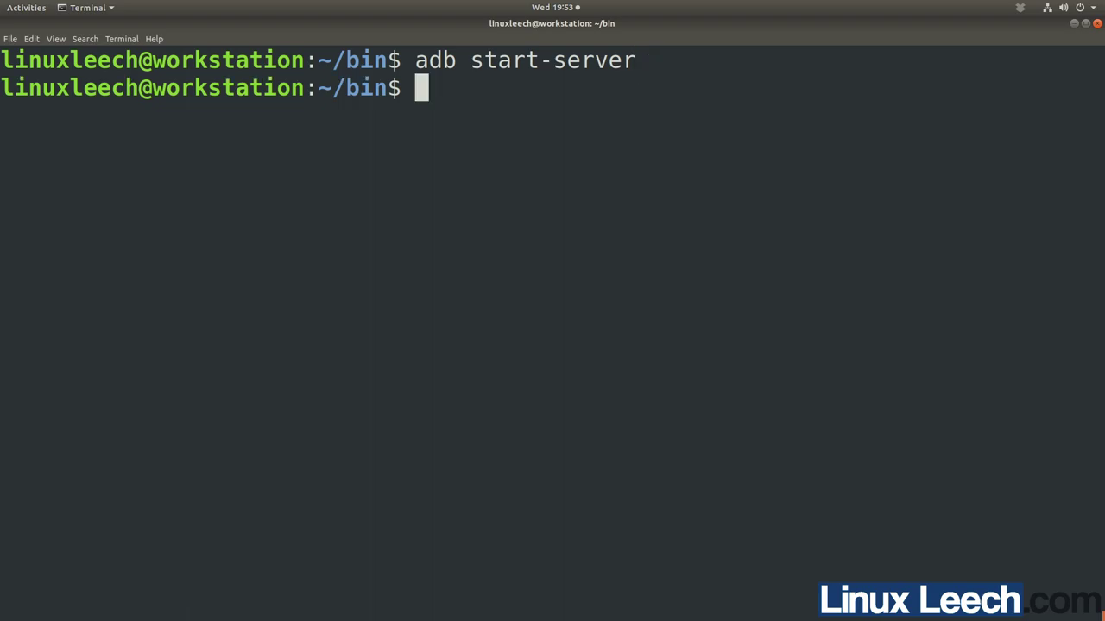
pyautogui.write('adb de')
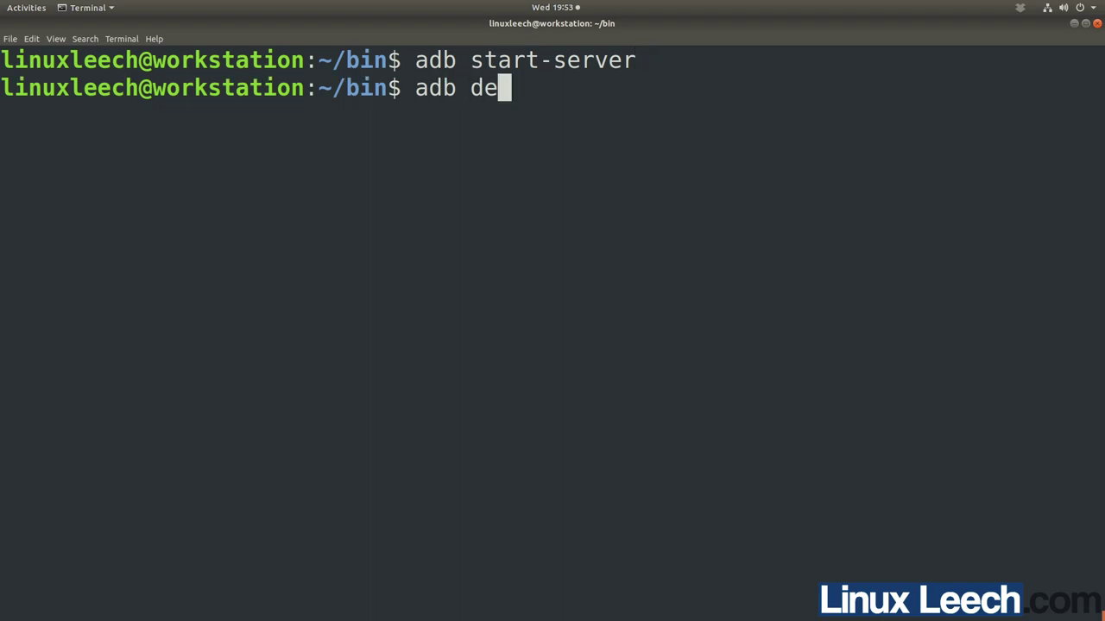
pyautogui.press('Tab')
pyautogui.press('Return')
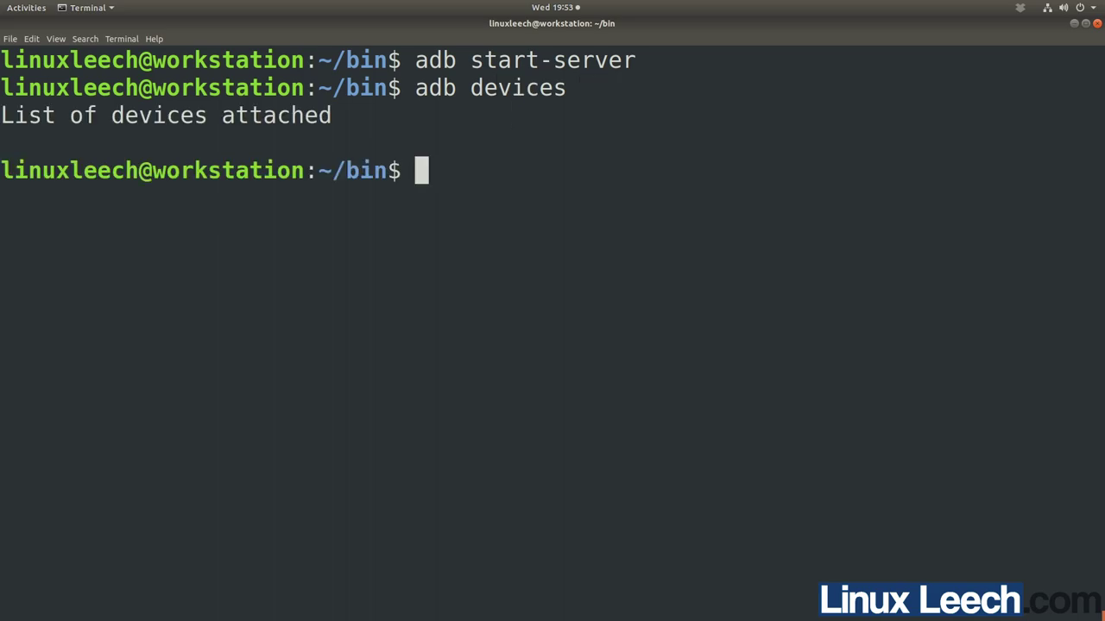
# Step: Connect adb to the phone over the network with adb connect 192.168.1.5:5555
pyautogui.write('adb')
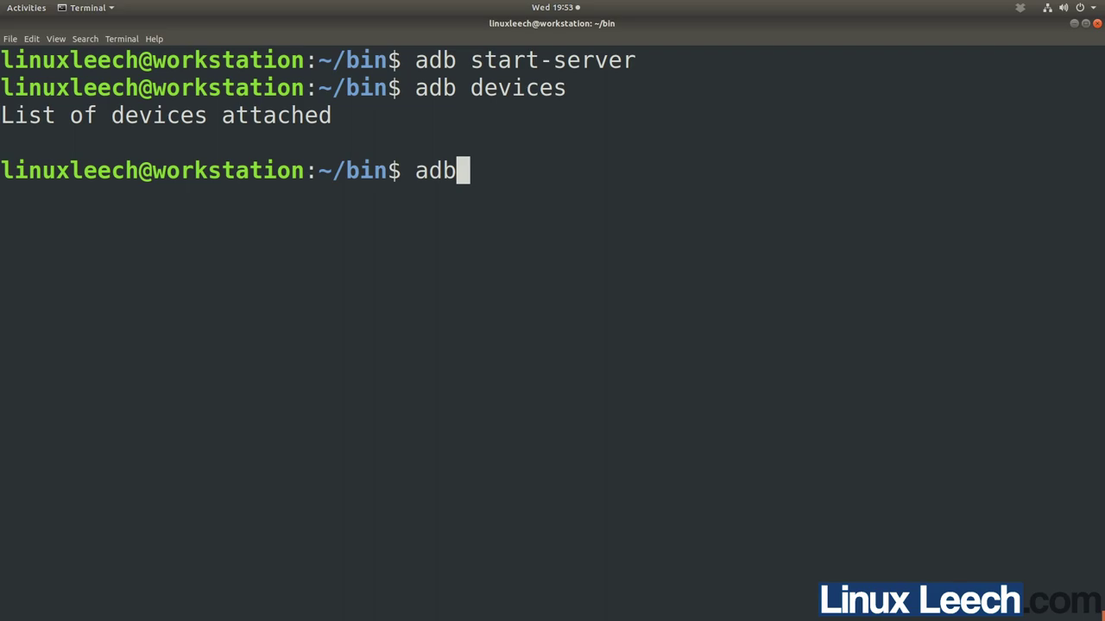
pyautogui.write(' connec')
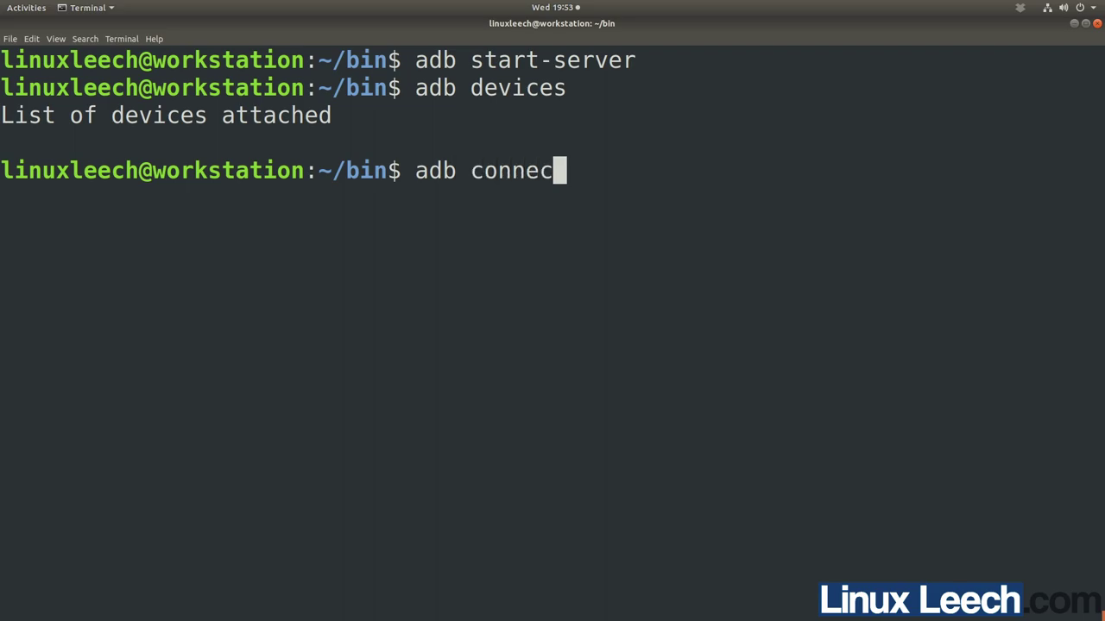
pyautogui.write('t 19')
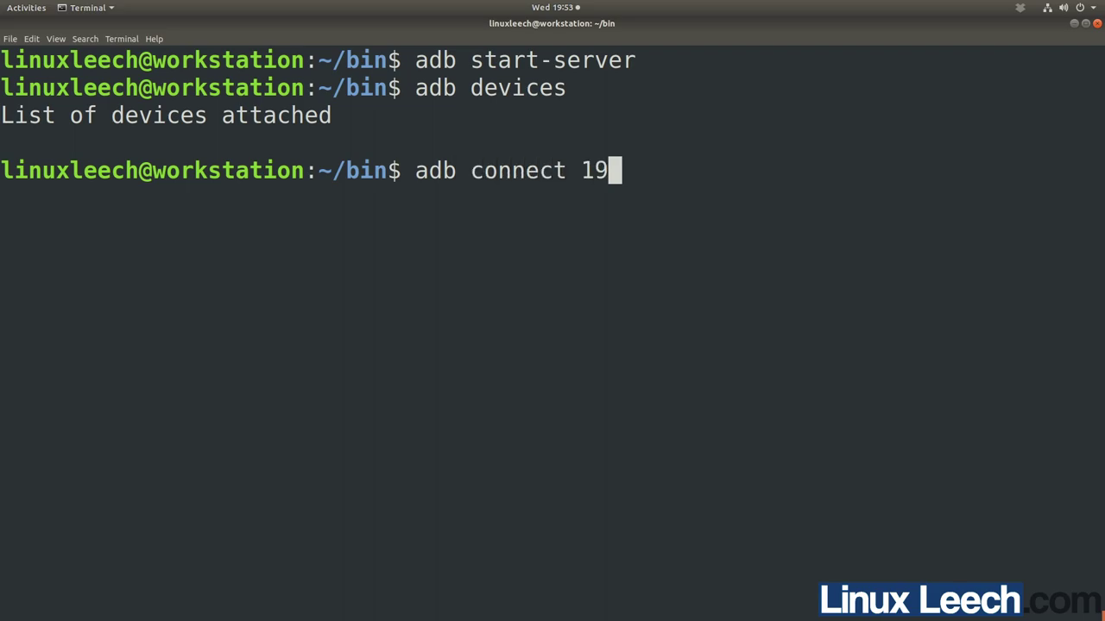
pyautogui.write('2.1')
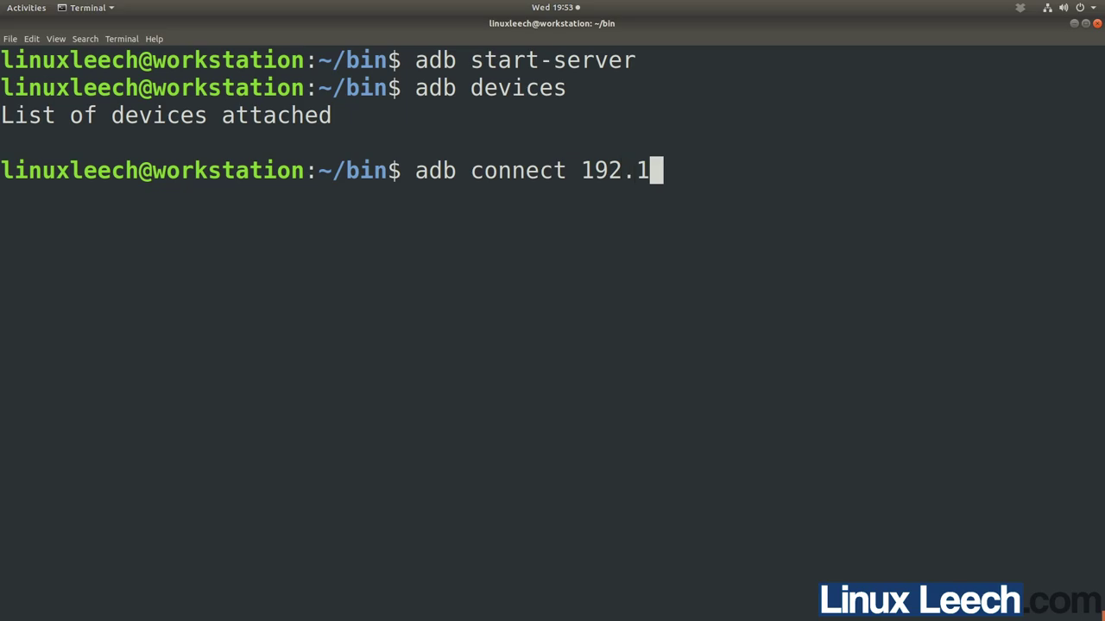
pyautogui.write('68.1.5:5555')
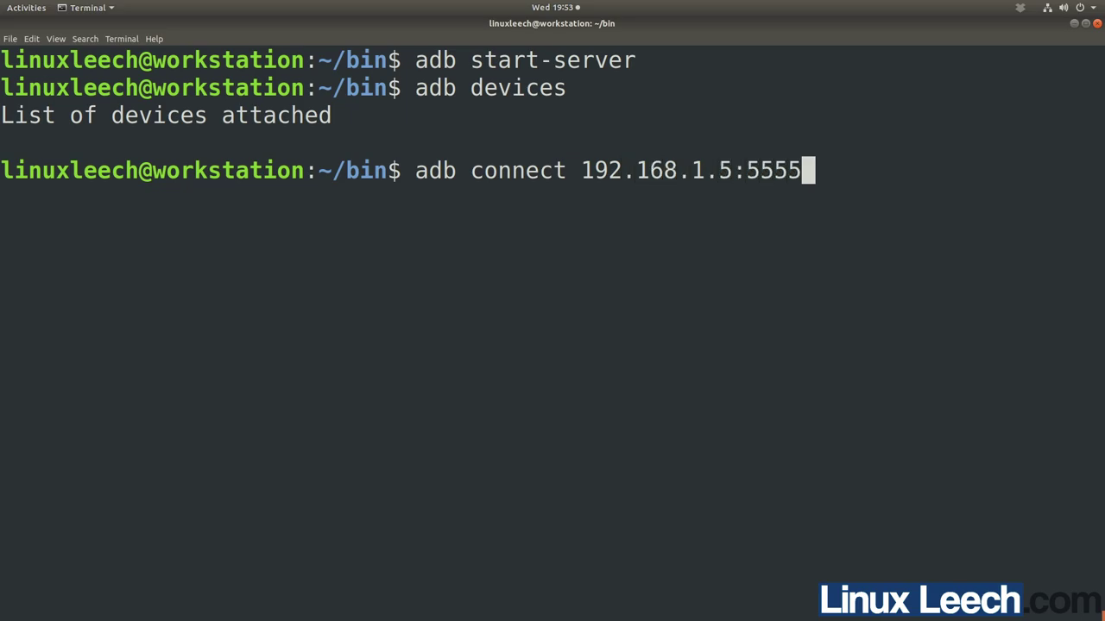
pyautogui.press('Return')
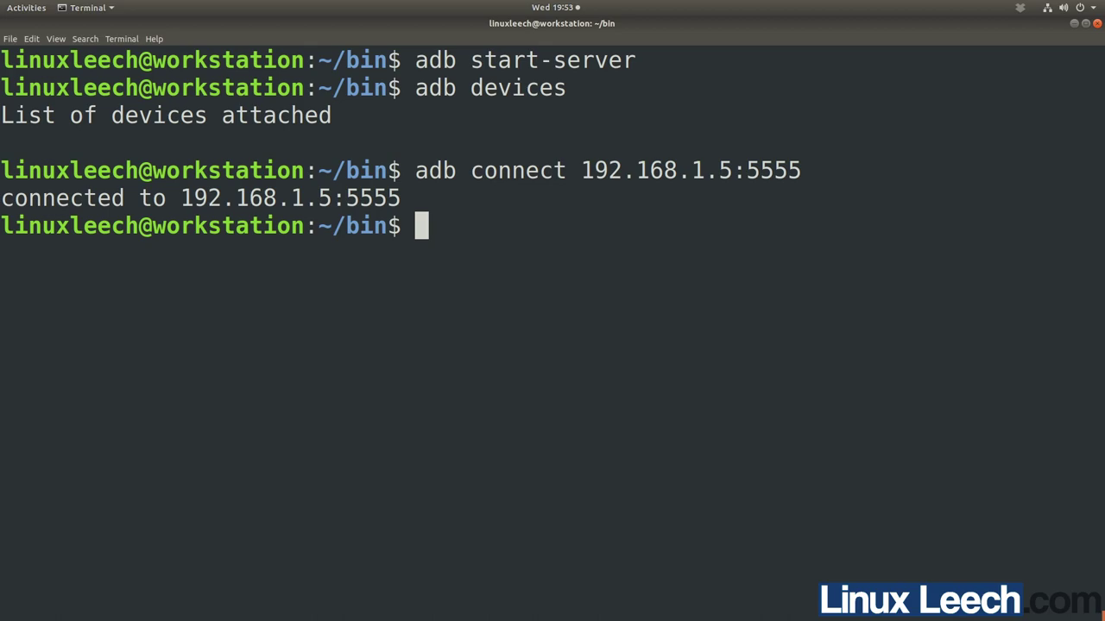
# Step: List the attached devices again with adb devices and launch scrcpy to mirror the wirelessly connected phone
pyautogui.write('adb devices')
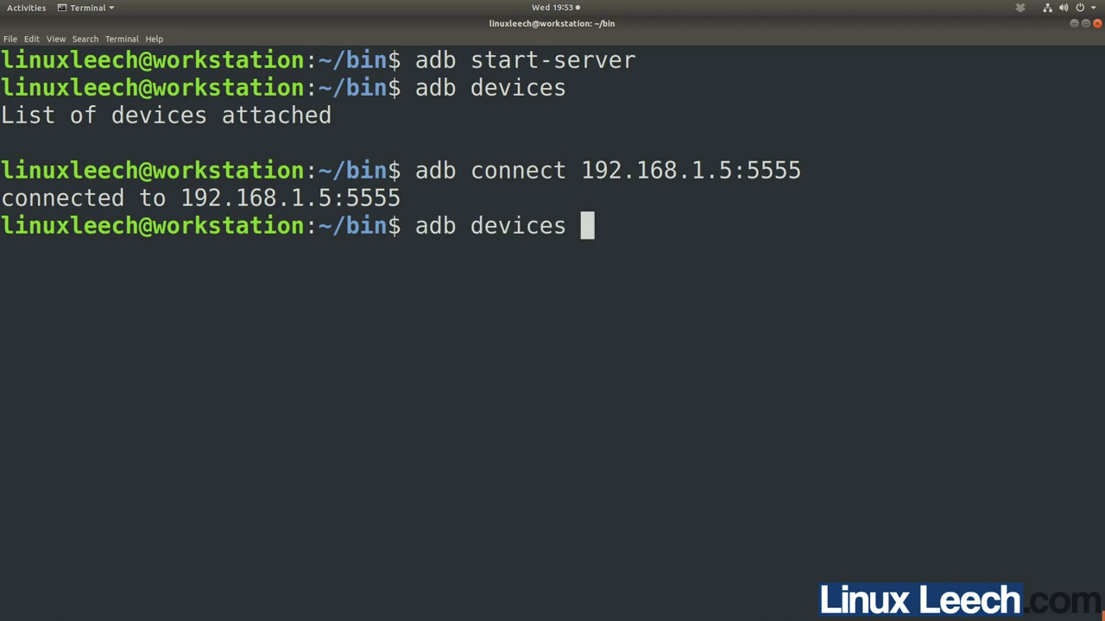
pyautogui.press('Return')
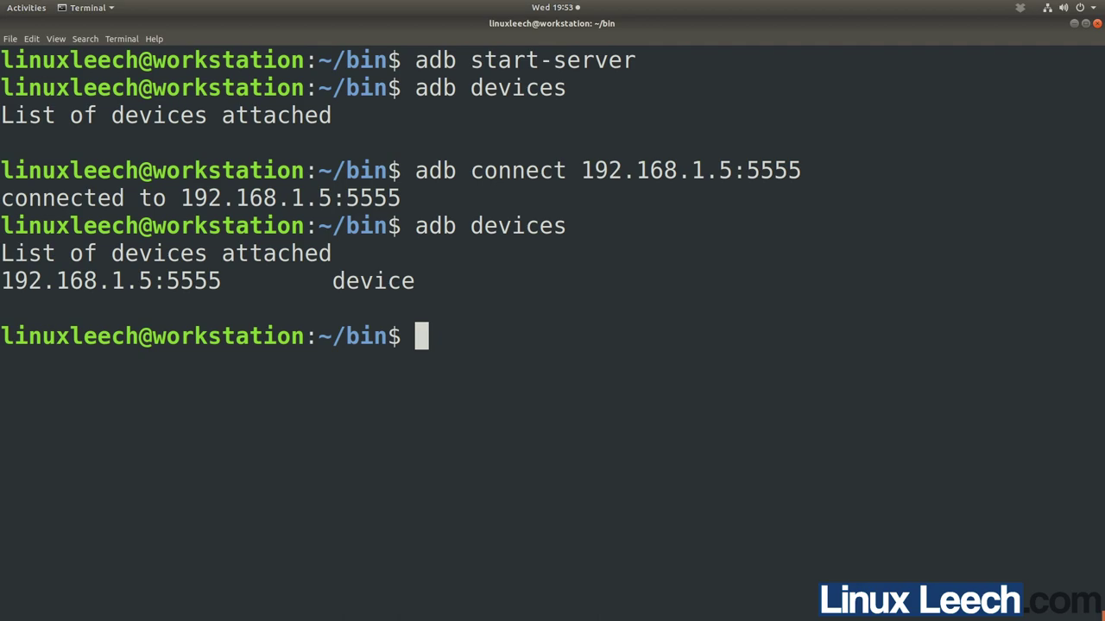
pyautogui.write('scrcpy')
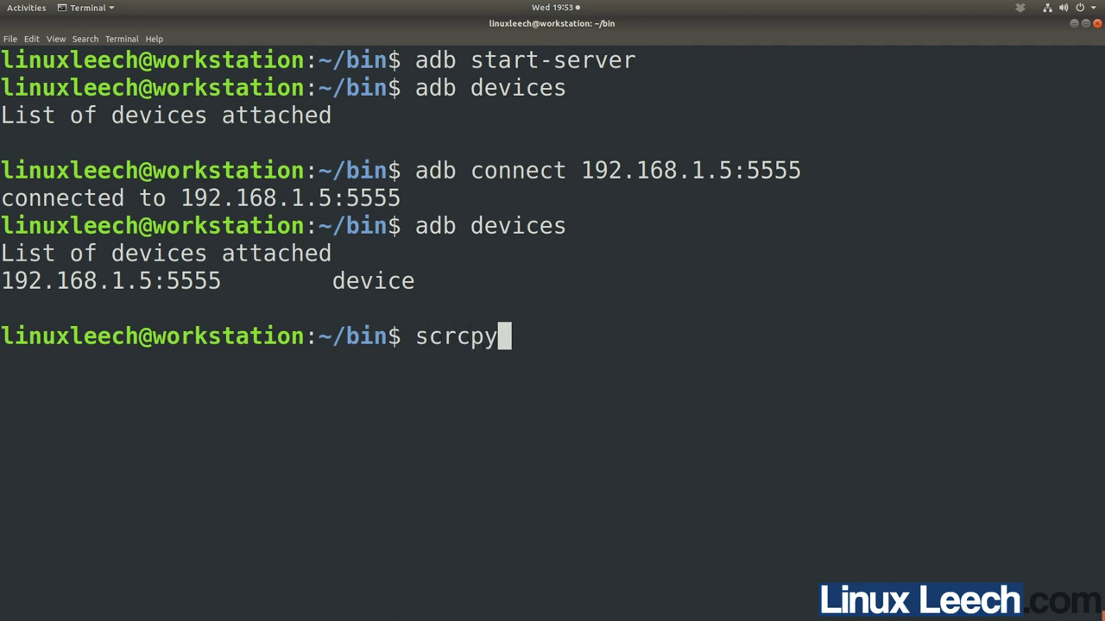
pyautogui.press('Return')
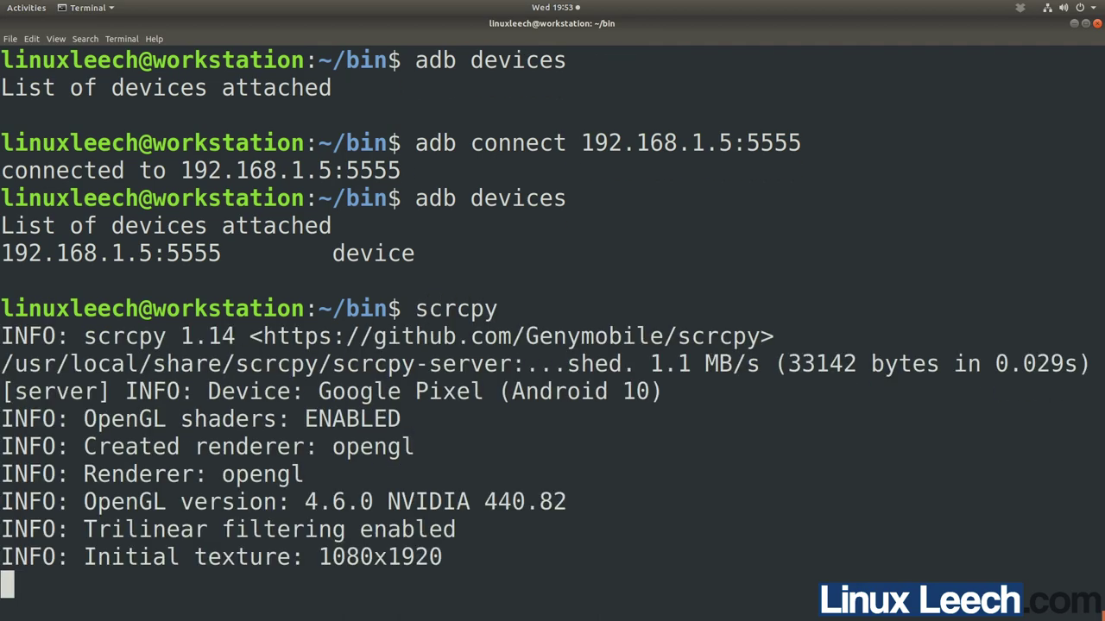